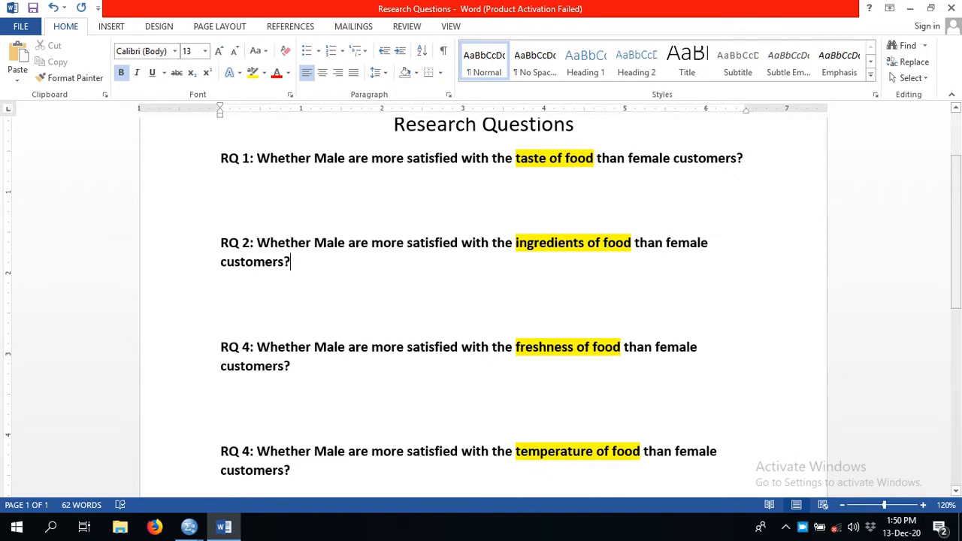
- Review research question RQ 1 in the document, focusing on the male and female groups and the taste of food
scroll(483, 301, up, 1)
scroll(483, 301, up, 1)
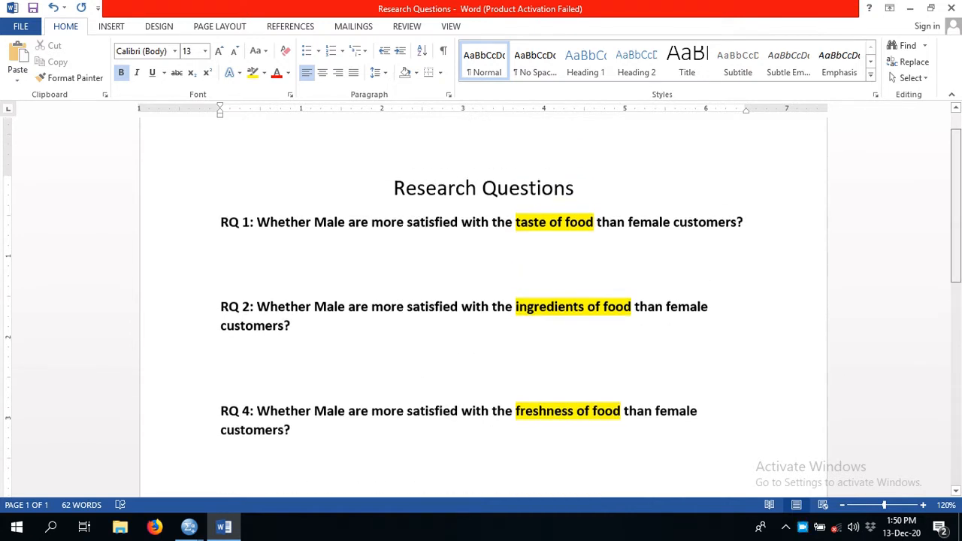
scroll(484, 301, down, 1)
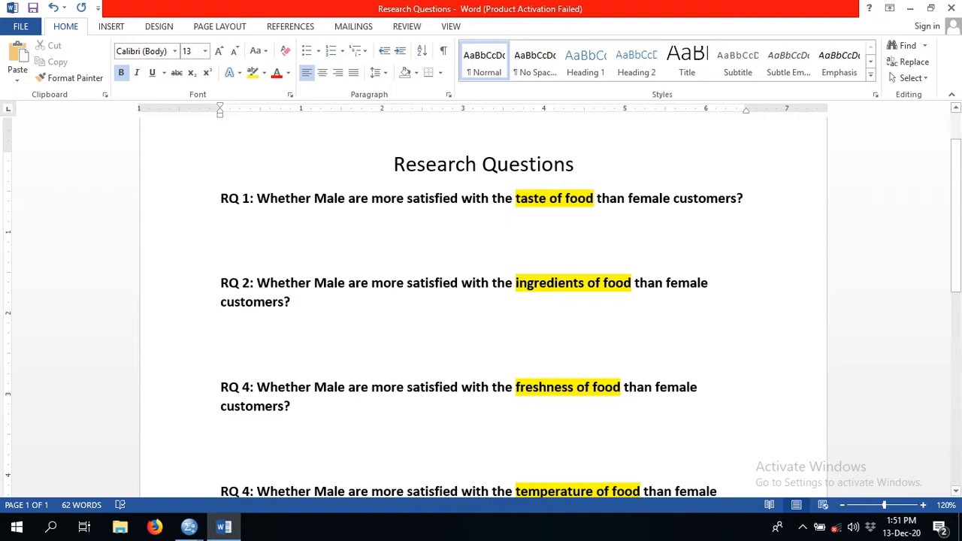
triple_click(361, 199)
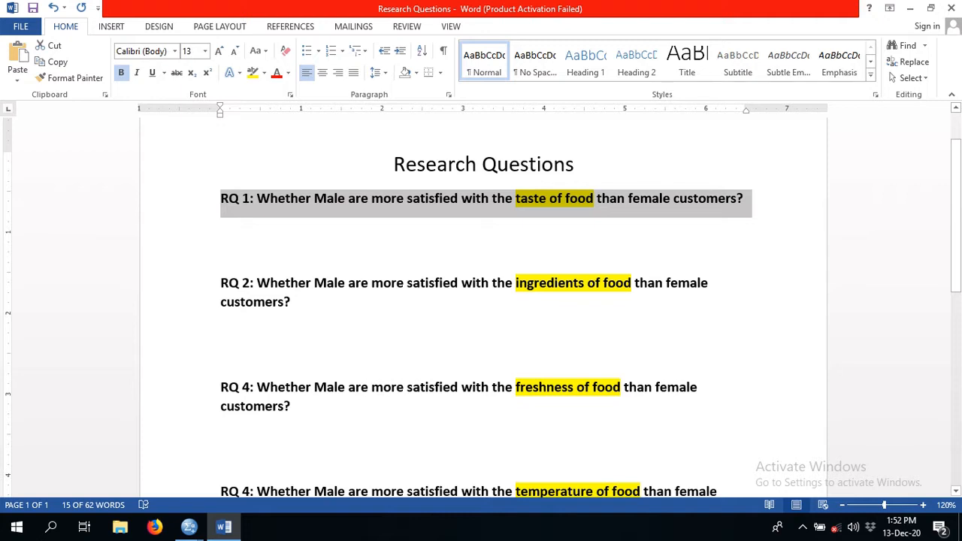
click(337, 198)
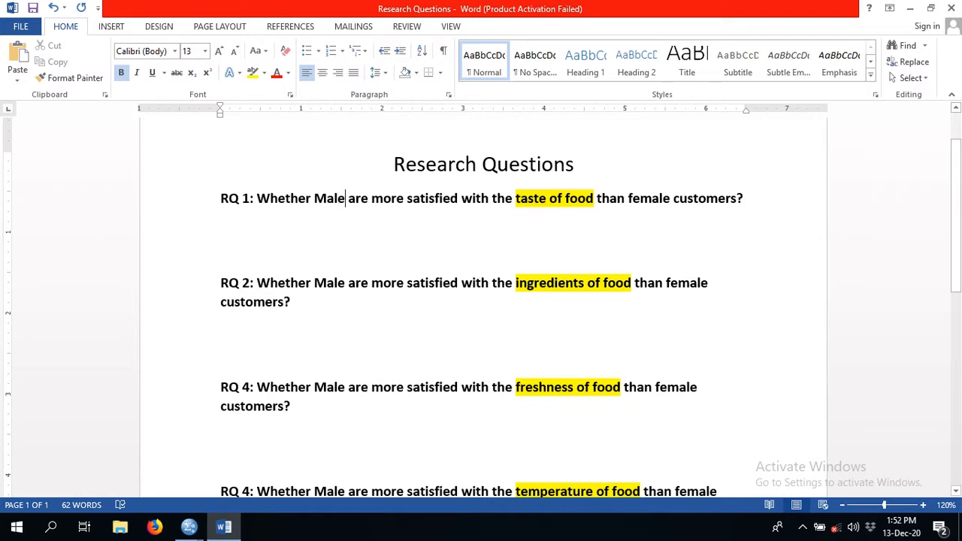
drag(346, 198, 314, 198)
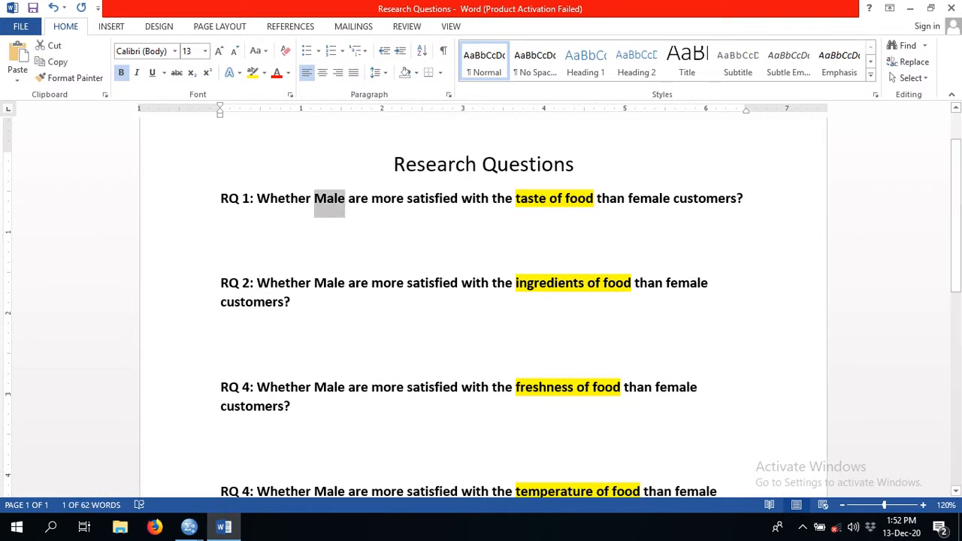
drag(628, 198, 737, 199)
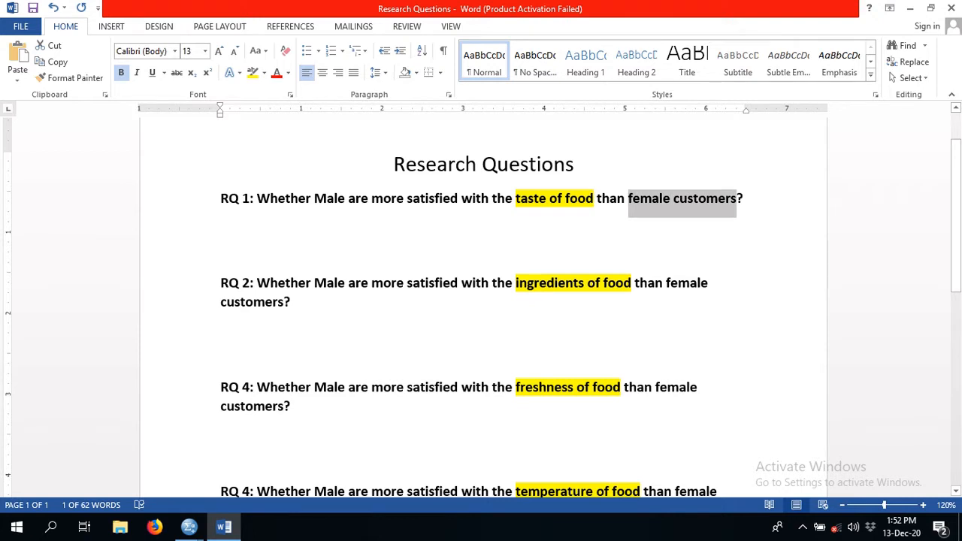
drag(515, 199, 596, 199)
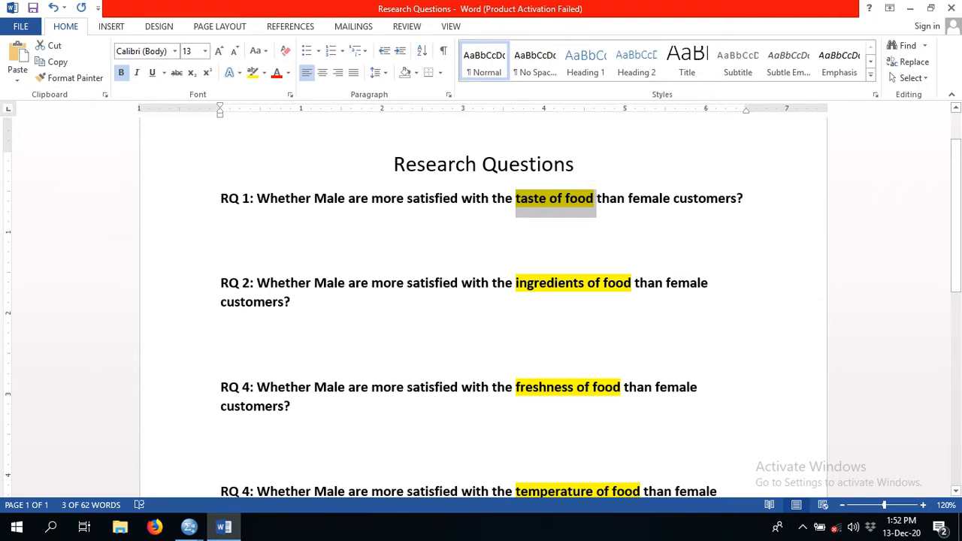
drag(314, 199, 337, 199)
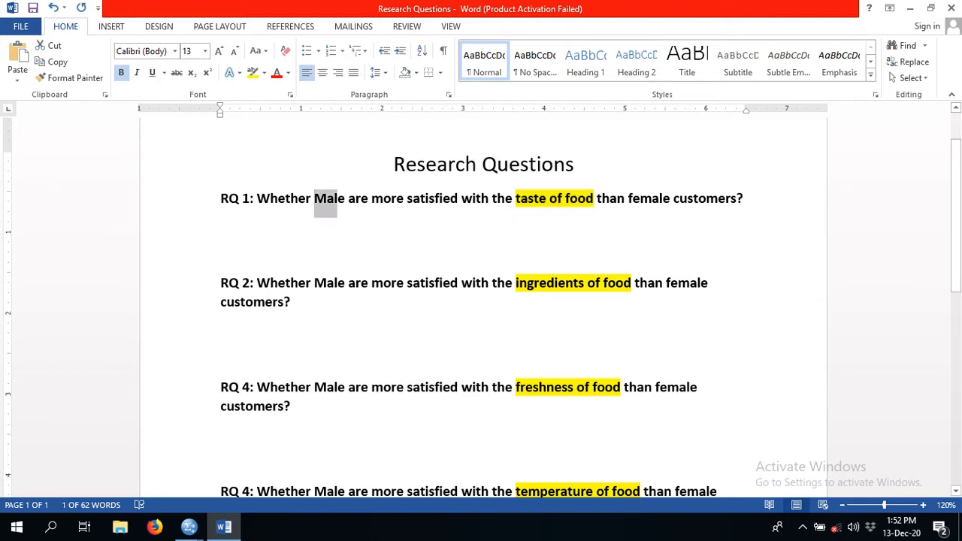
drag(632, 198, 669, 199)
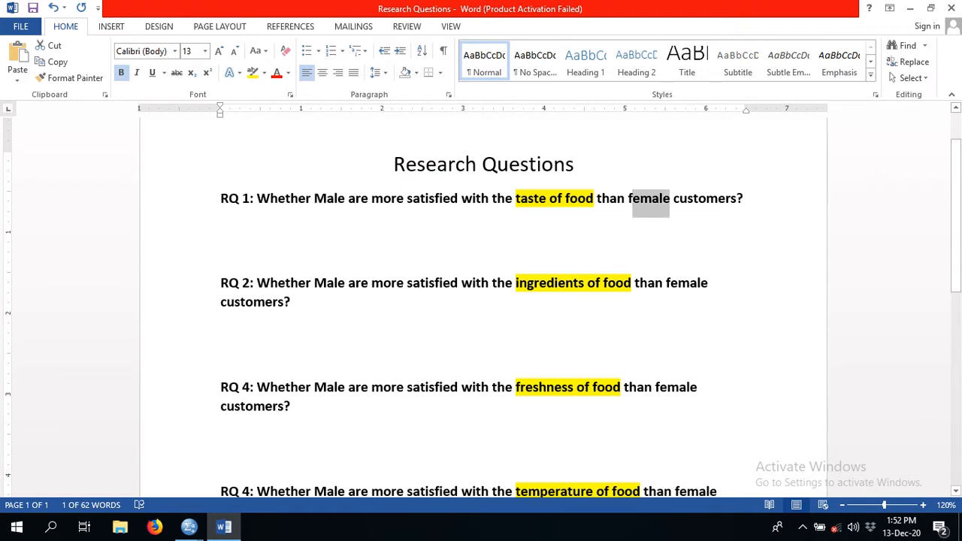
click(220, 226)
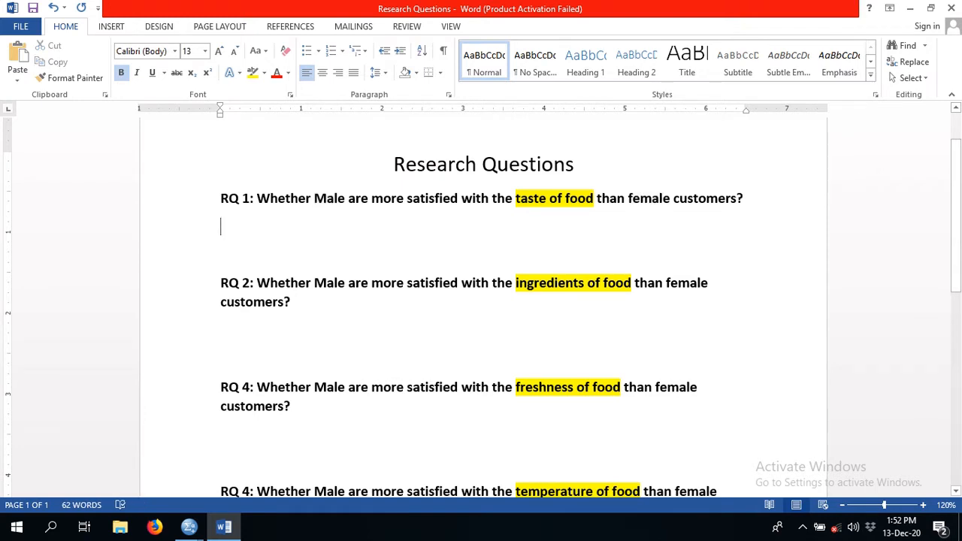
- Read through the remaining research questions on the ingredients, freshness and temperature of food
drag(257, 283, 299, 308)
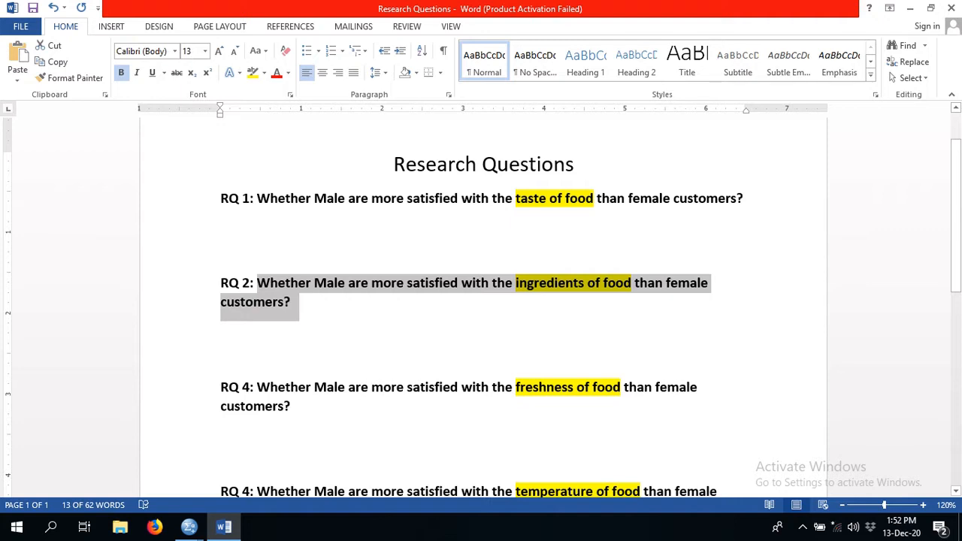
click(291, 302)
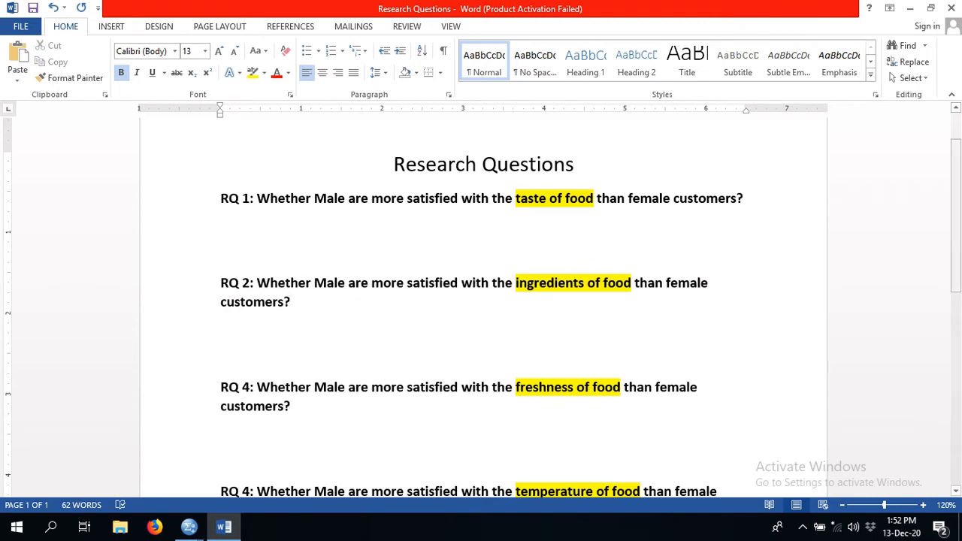
scroll(483, 300, down, 3)
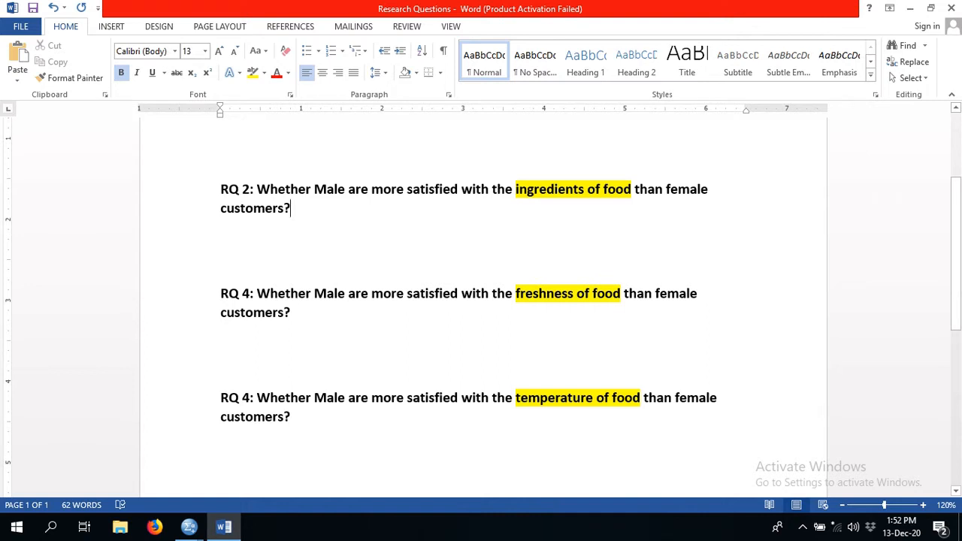
drag(257, 293, 299, 315)
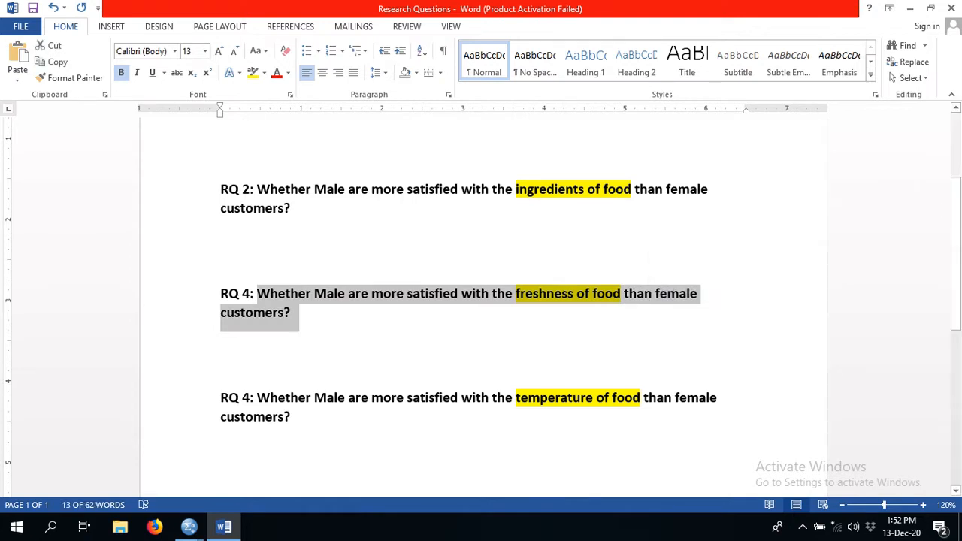
click(221, 340)
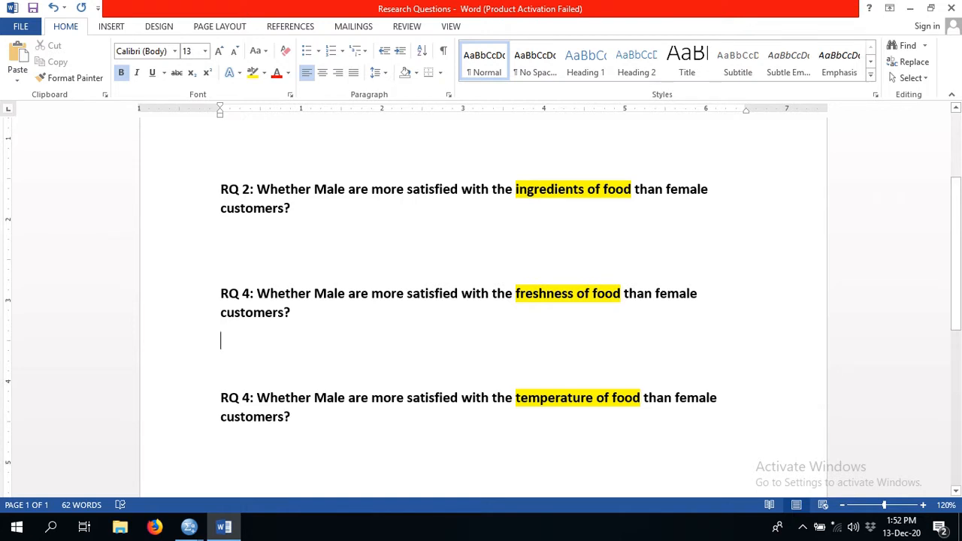
click(555, 294)
click(278, 398)
click(221, 370)
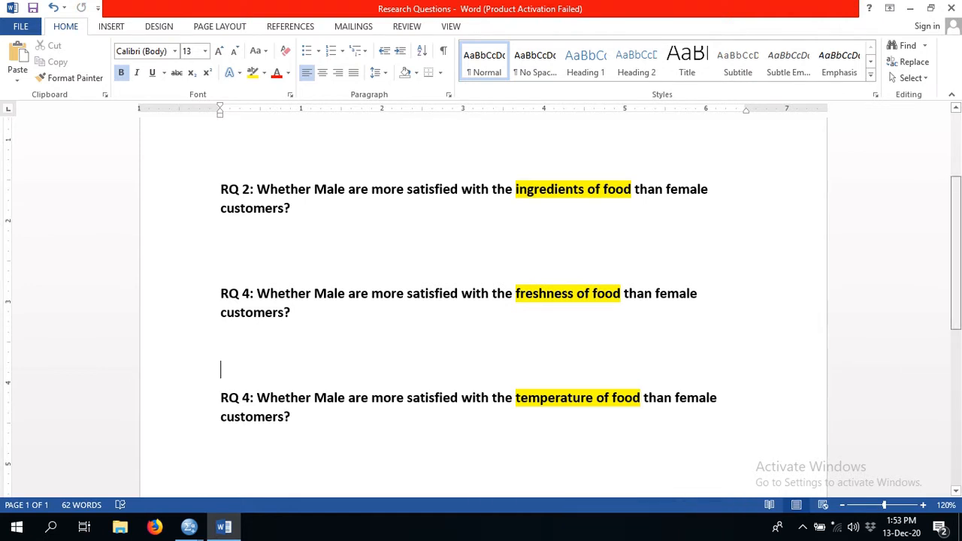
scroll(480, 301, up, 3)
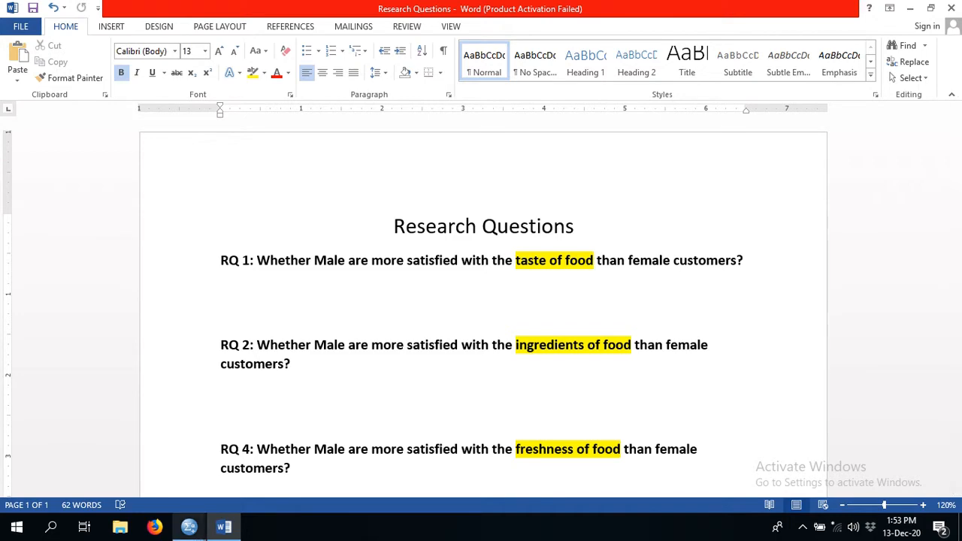
- Switch to the BBA 7th Semester.sav dataset in SPSS and widen the Label column to fit the Avg_SQ label
click(189, 527)
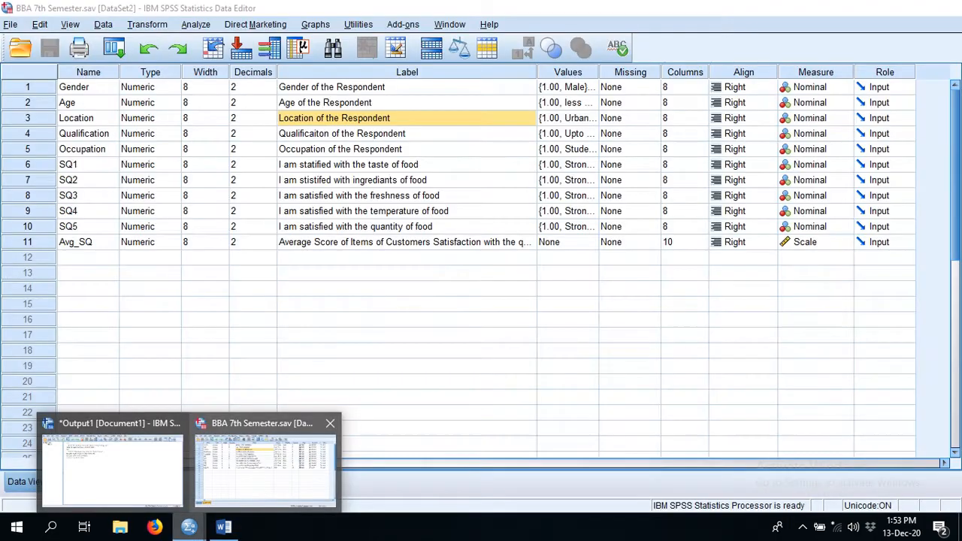
click(264, 468)
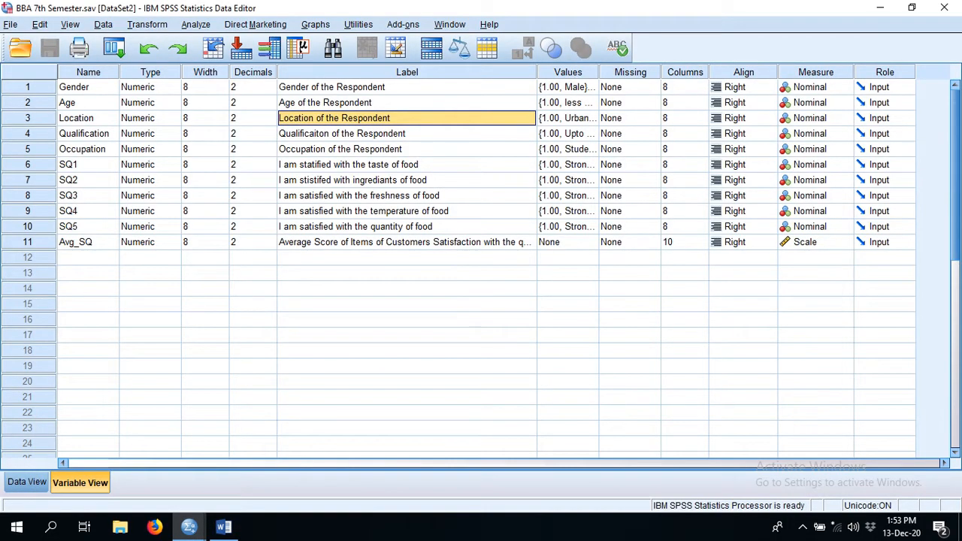
drag(537, 72, 656, 72)
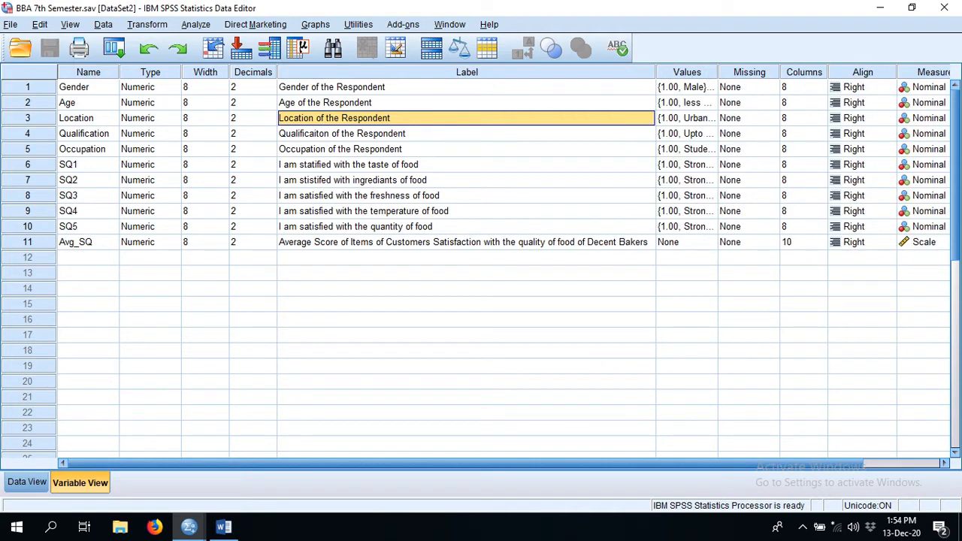
- Look over the data records and examine the variable labels of SQ1 to SQ4 on taste, ingredients, freshness and temperature
click(27, 482)
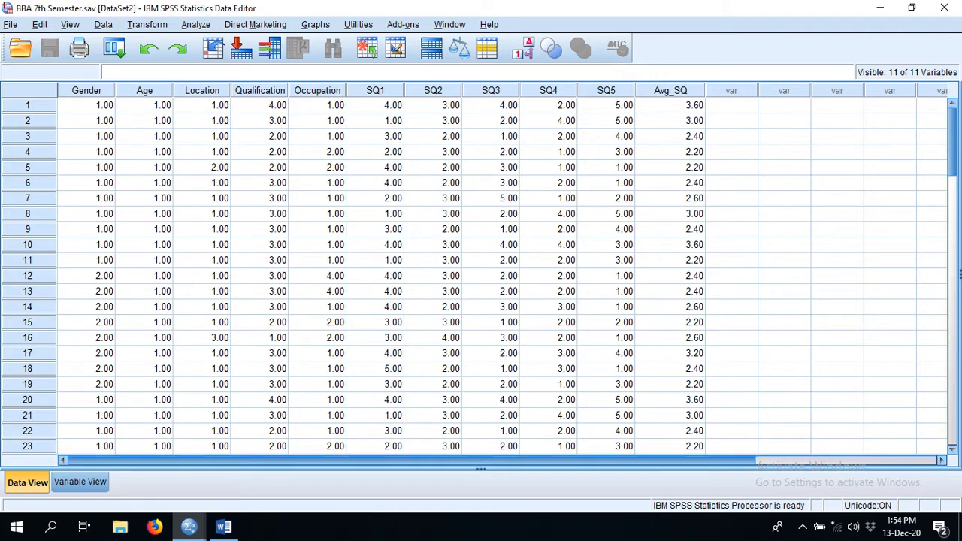
click(79, 482)
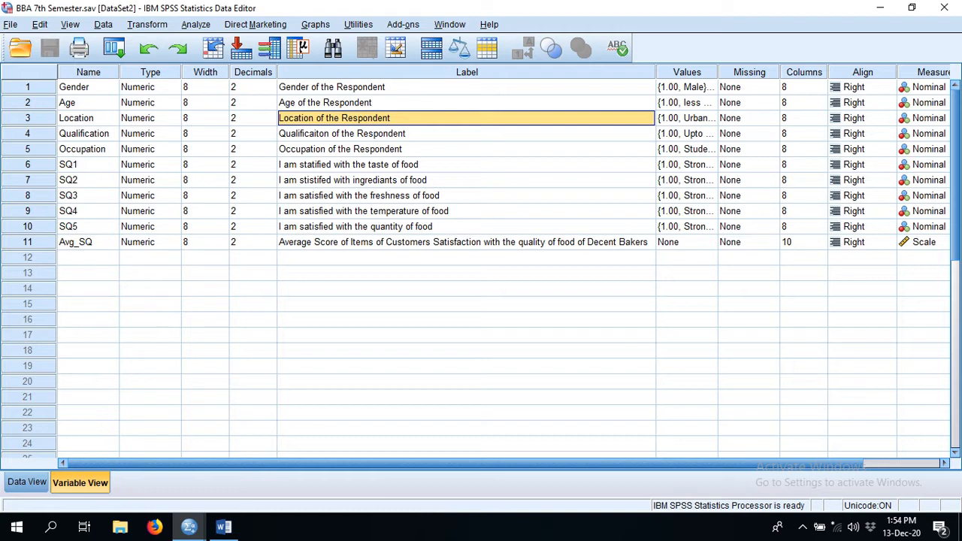
click(466, 164)
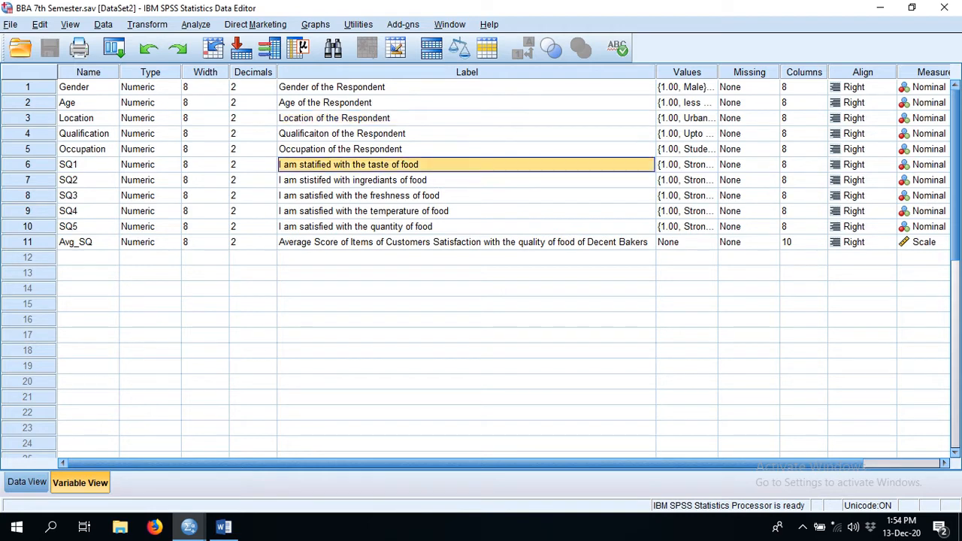
click(466, 180)
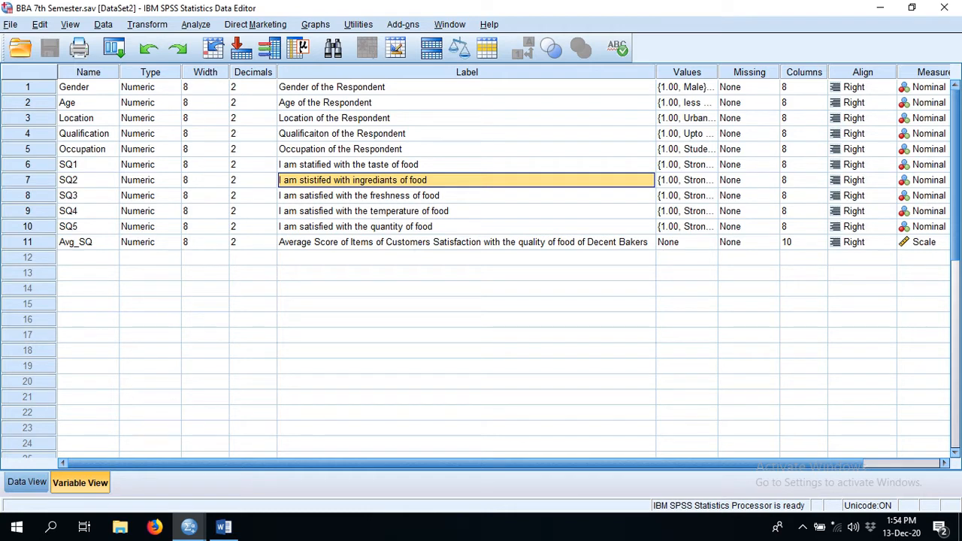
click(466, 195)
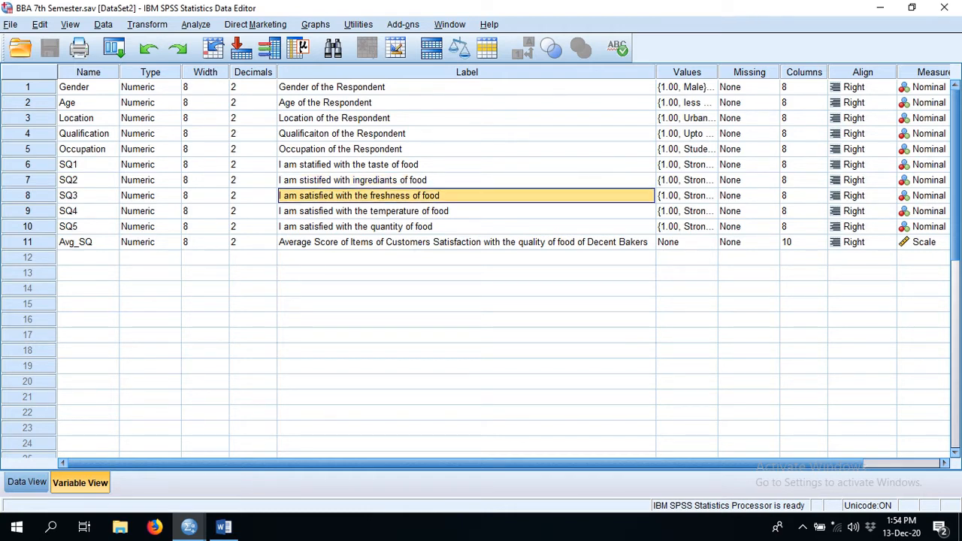
click(466, 211)
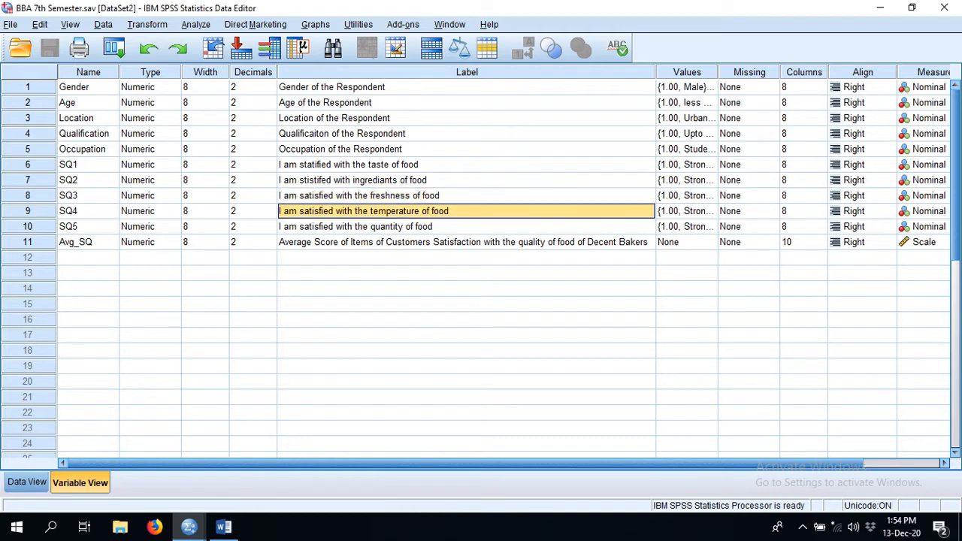
- Inspect the value labels defined for SQ1 and close them without changes
click(687, 165)
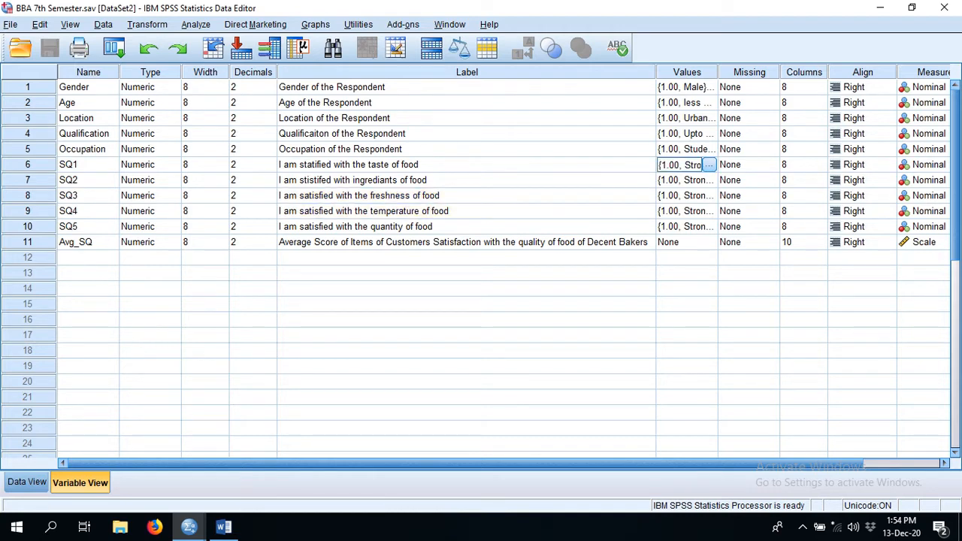
click(709, 164)
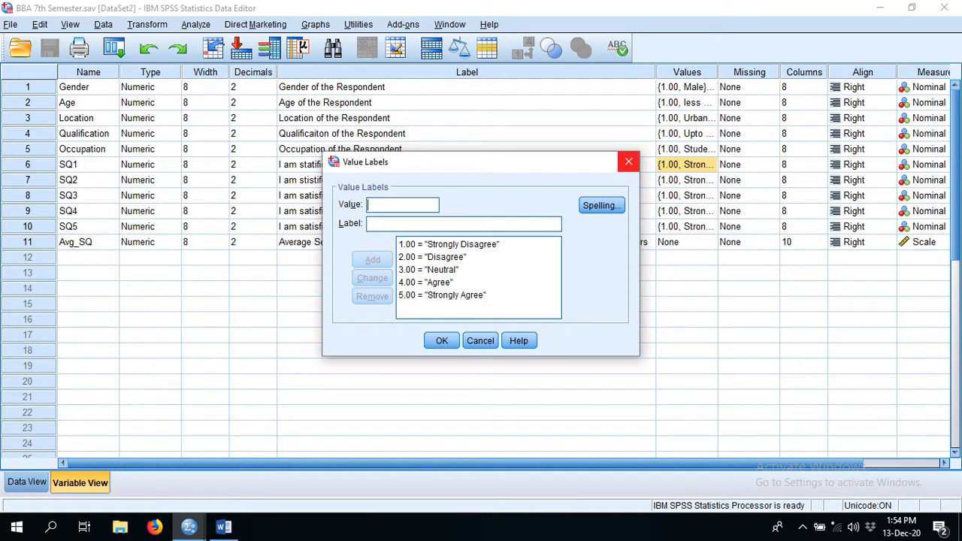
click(628, 162)
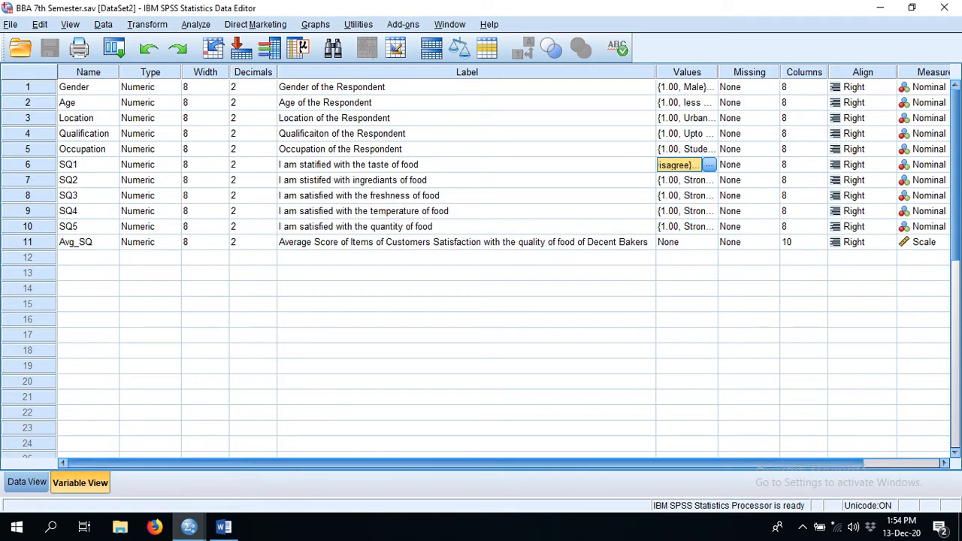
- Set the measurement level of the five satisfaction items SQ1 to SQ5 to Scale
drag(601, 463, 684, 463)
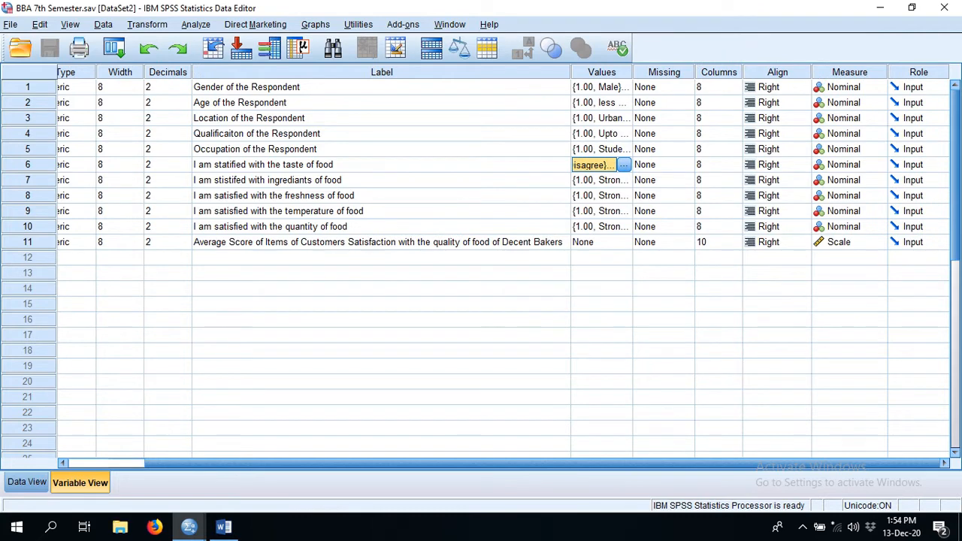
click(852, 165)
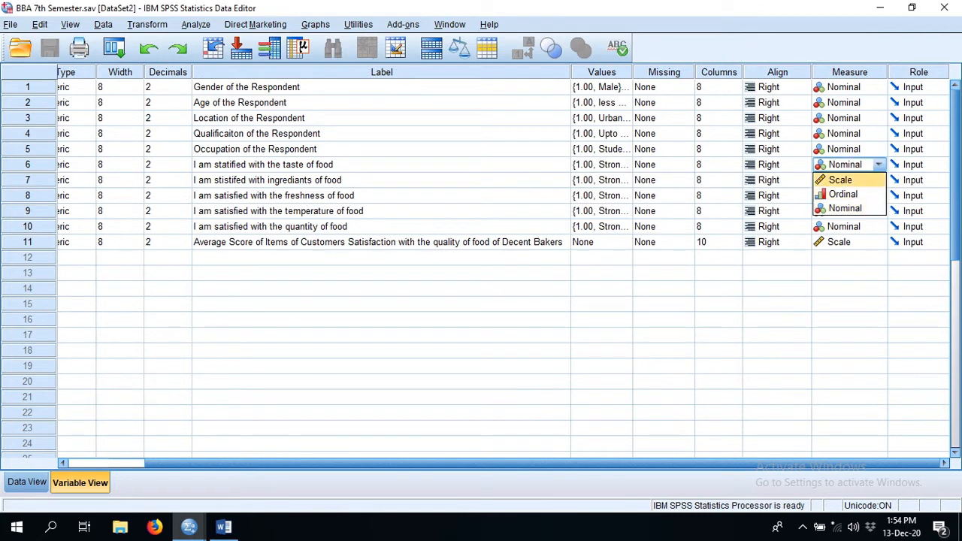
click(864, 180)
click(876, 181)
click(856, 196)
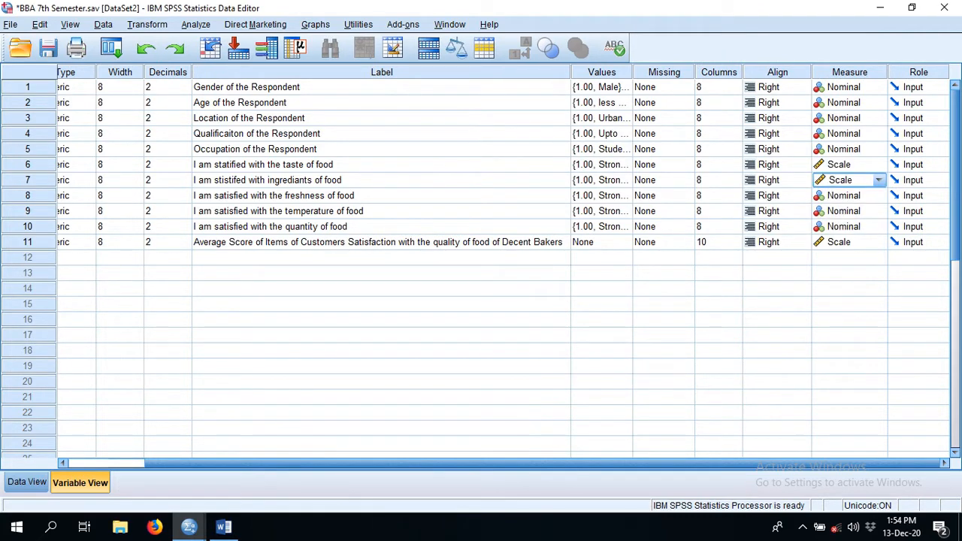
click(858, 196)
click(857, 211)
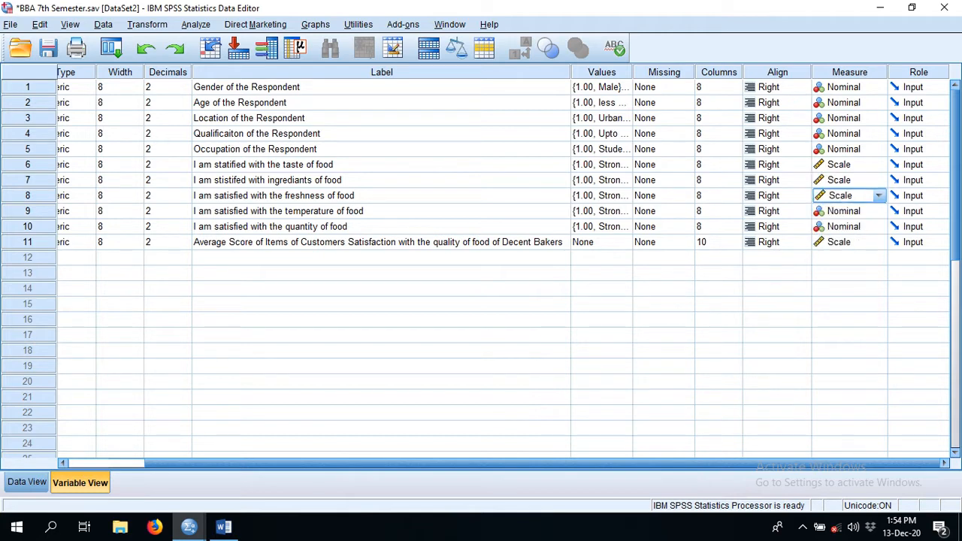
click(856, 211)
click(857, 226)
click(858, 227)
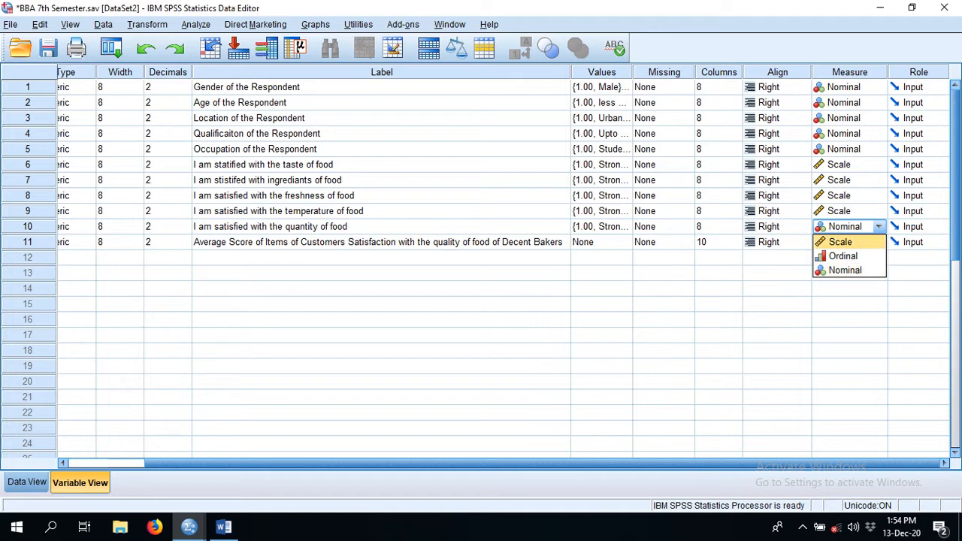
click(847, 241)
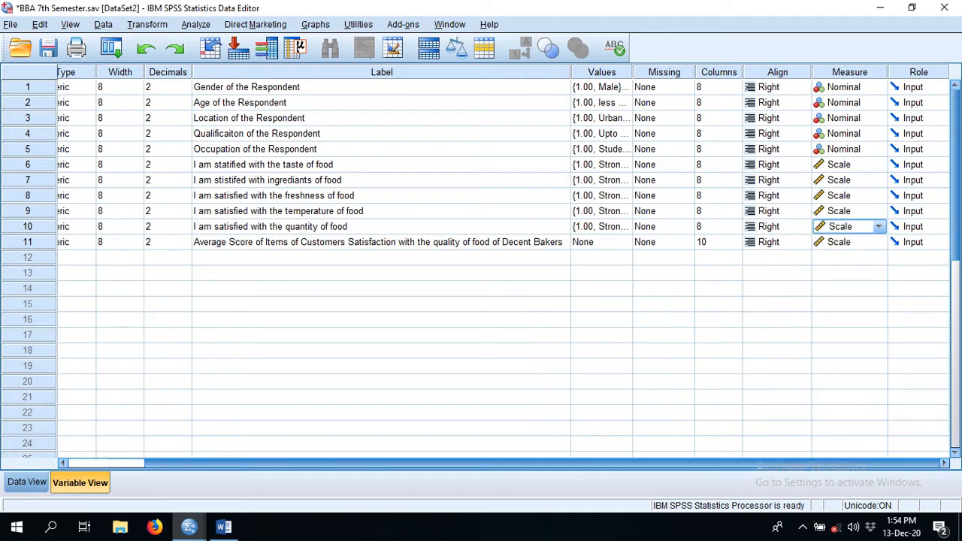
drag(752, 463, 673, 464)
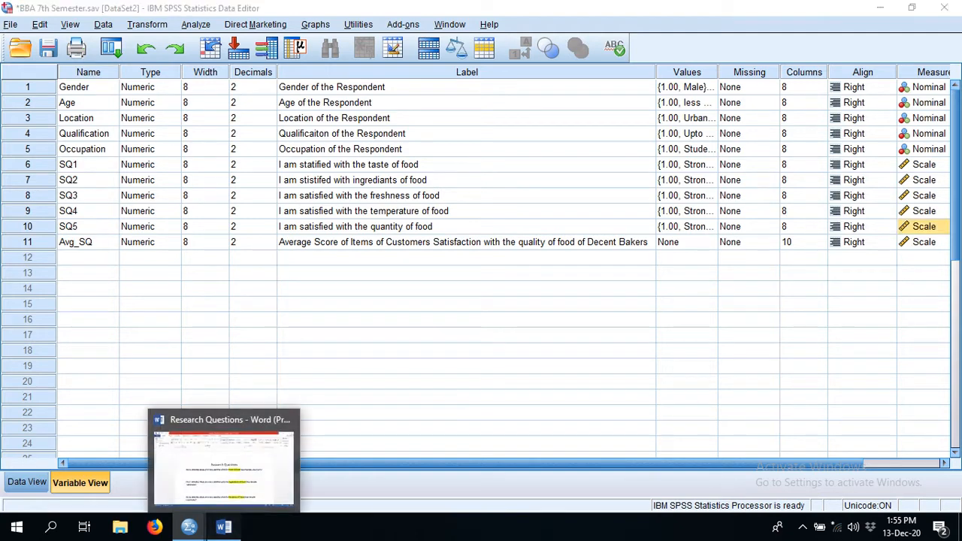
- Review the research questions on male versus female satisfaction in the Word document, and return to the SPSS Data Editor
click(223, 526)
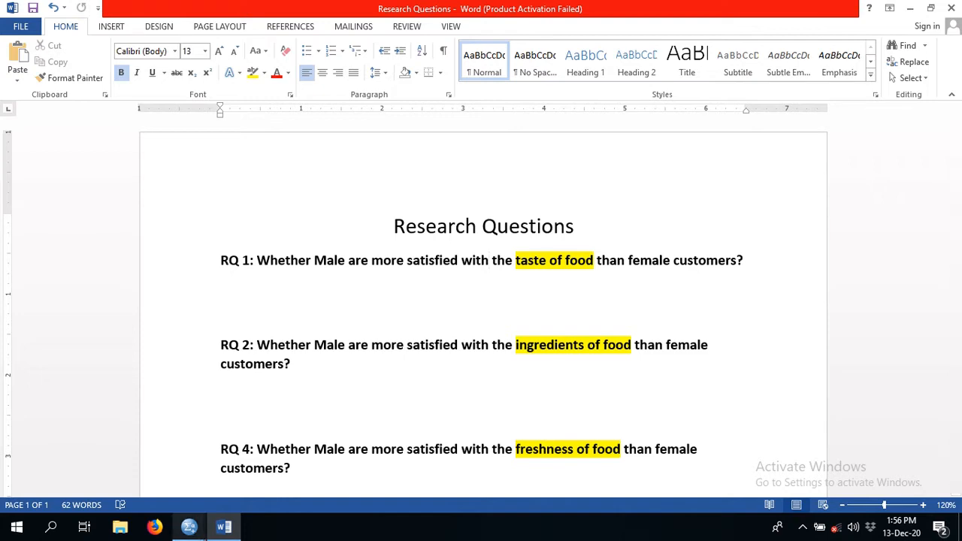
mouse_move(188, 527)
click(263, 462)
click(264, 469)
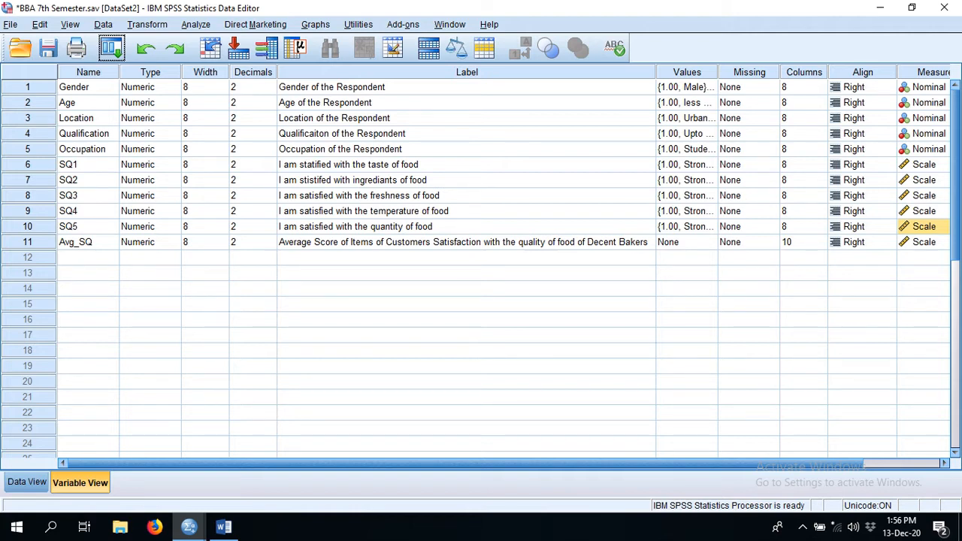
- Start an Independent-Samples T Test and add SQ1, satisfaction with the taste of food, as the test variable
click(195, 24)
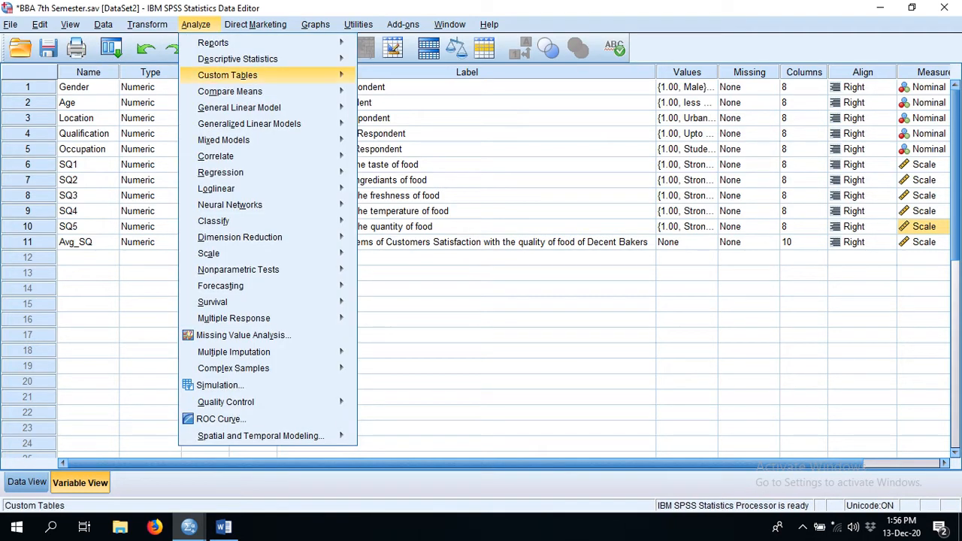
mouse_move(225, 188)
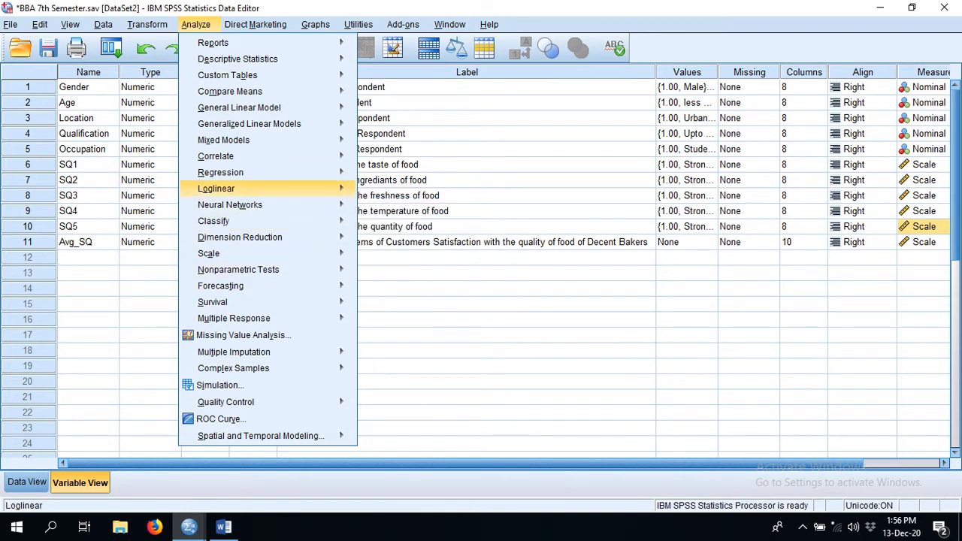
mouse_move(213, 301)
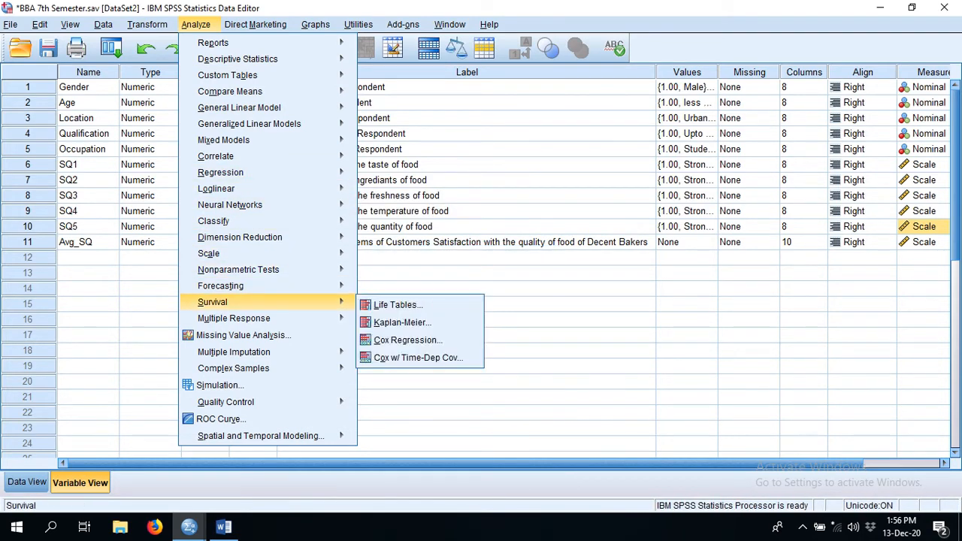
mouse_move(233, 318)
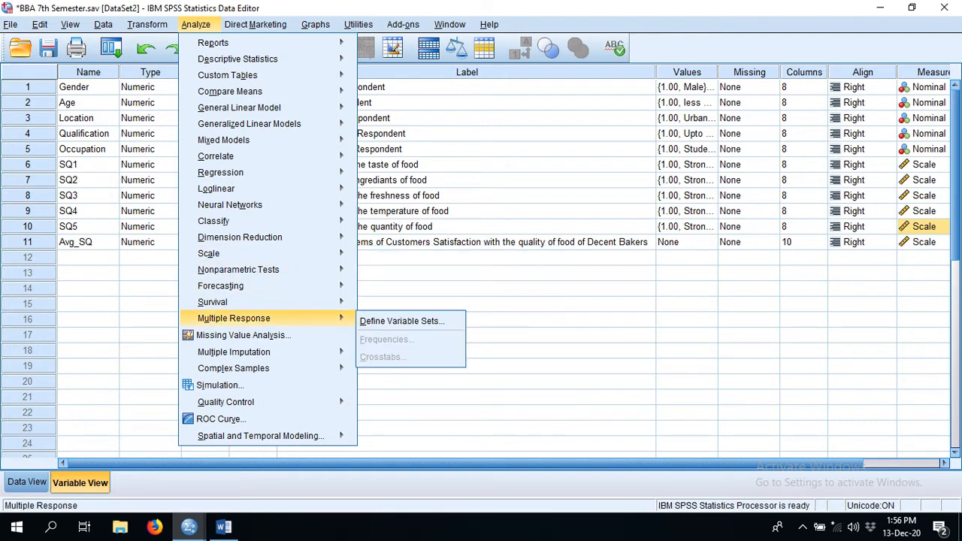
mouse_move(230, 90)
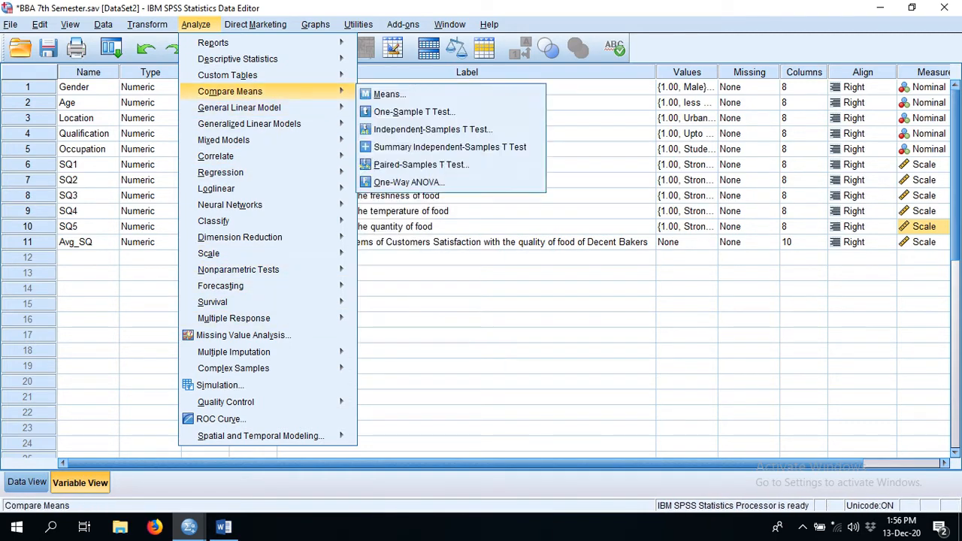
mouse_move(239, 107)
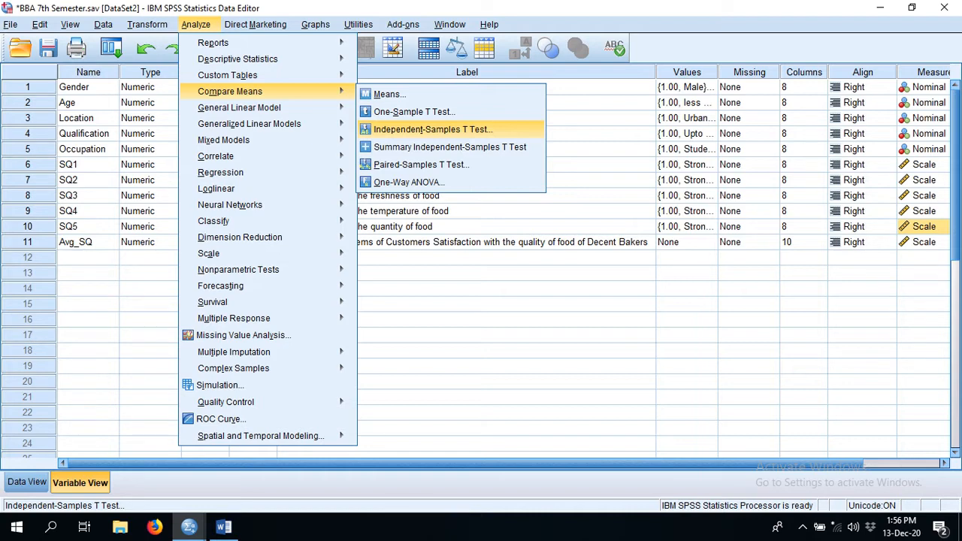
click(432, 130)
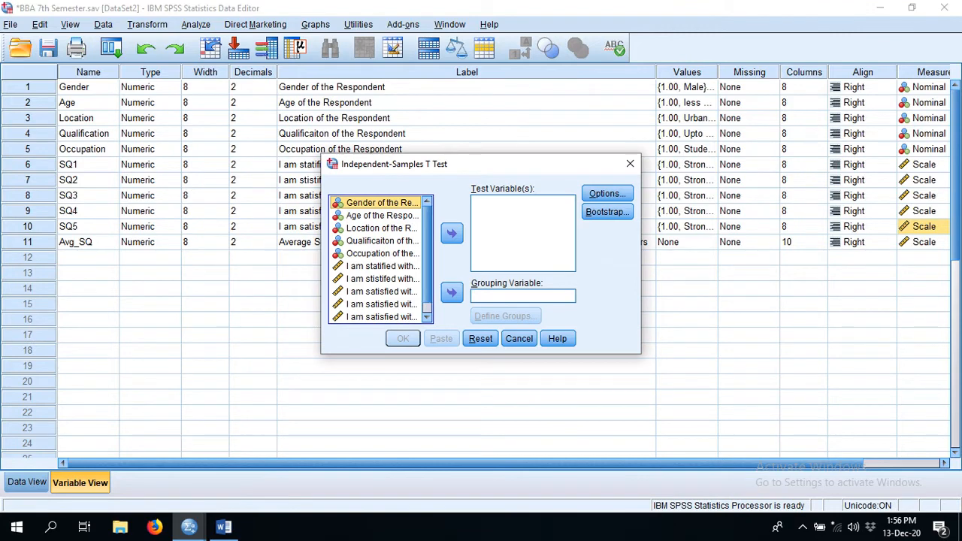
drag(427, 256, 427, 268)
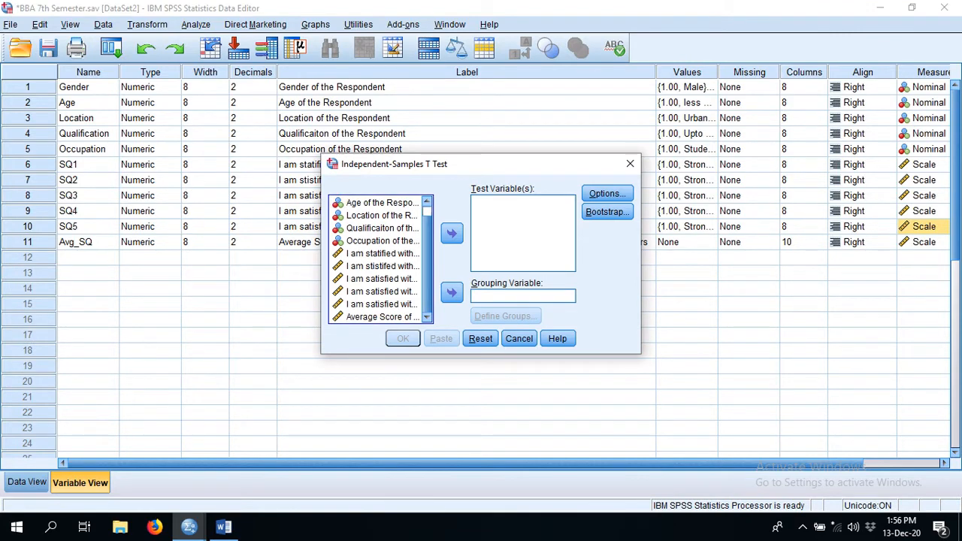
click(381, 254)
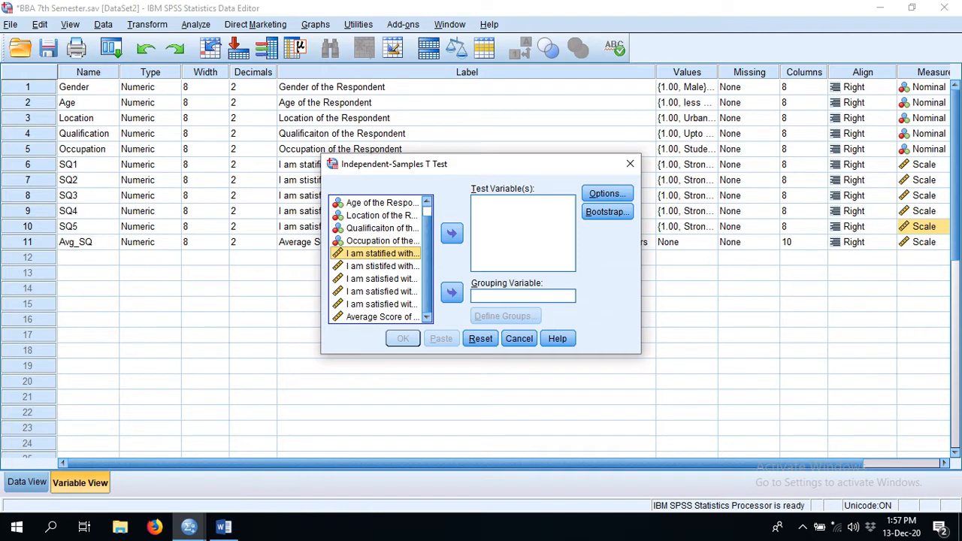
click(382, 266)
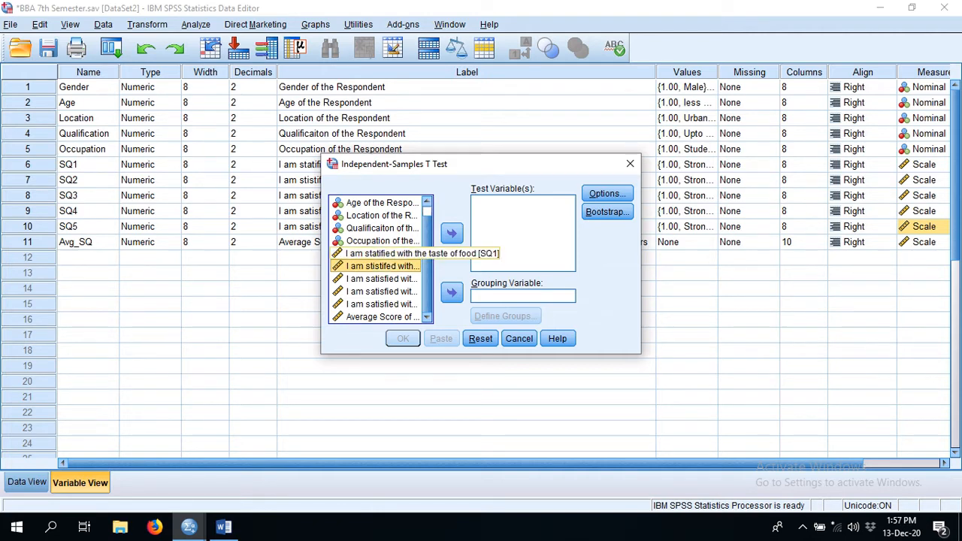
click(381, 254)
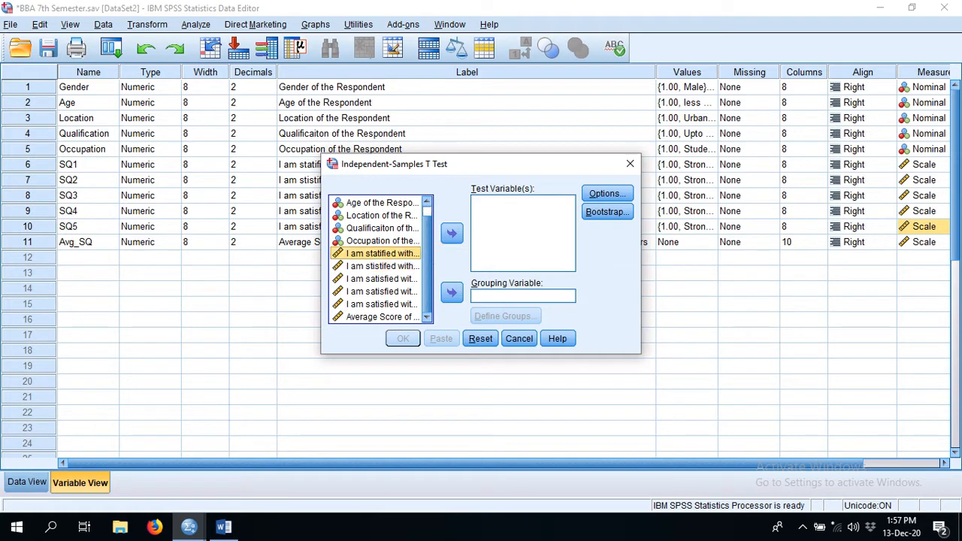
click(451, 233)
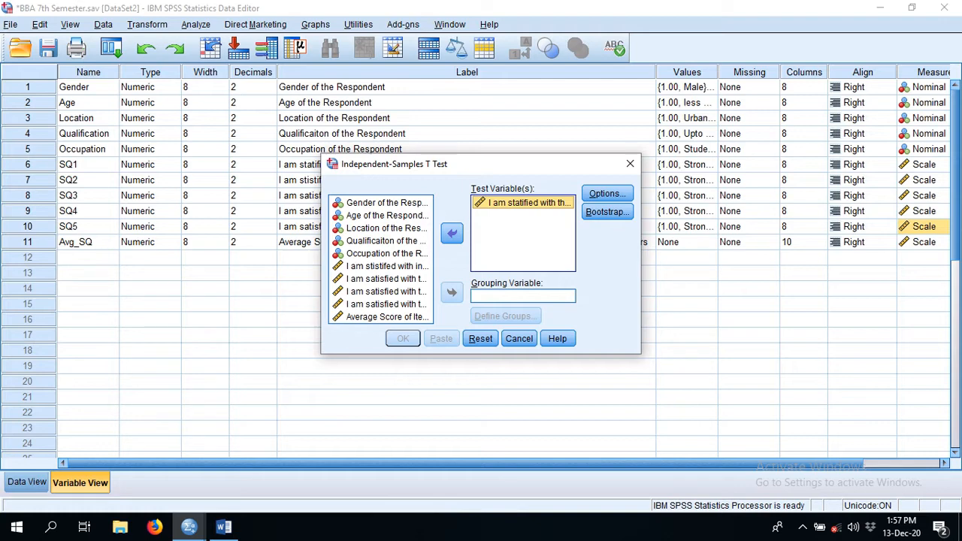
- Set Gender as the t-test's grouping variable and check which value codes are assigned to male and female
click(386, 203)
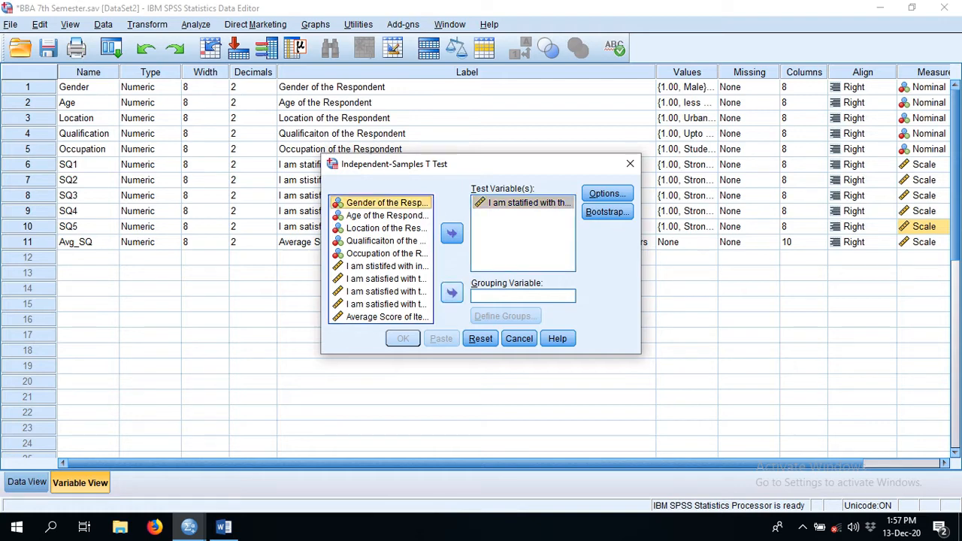
click(451, 292)
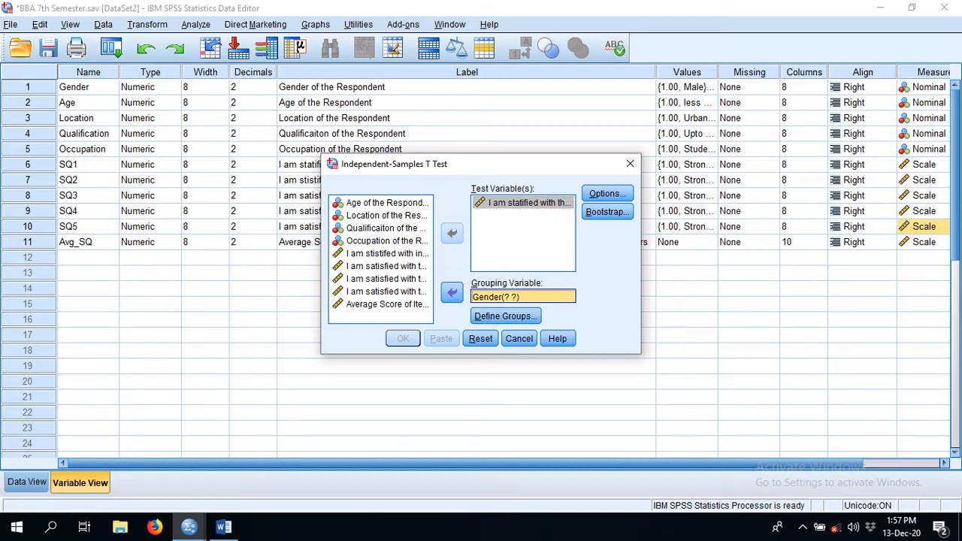
drag(496, 164, 484, 236)
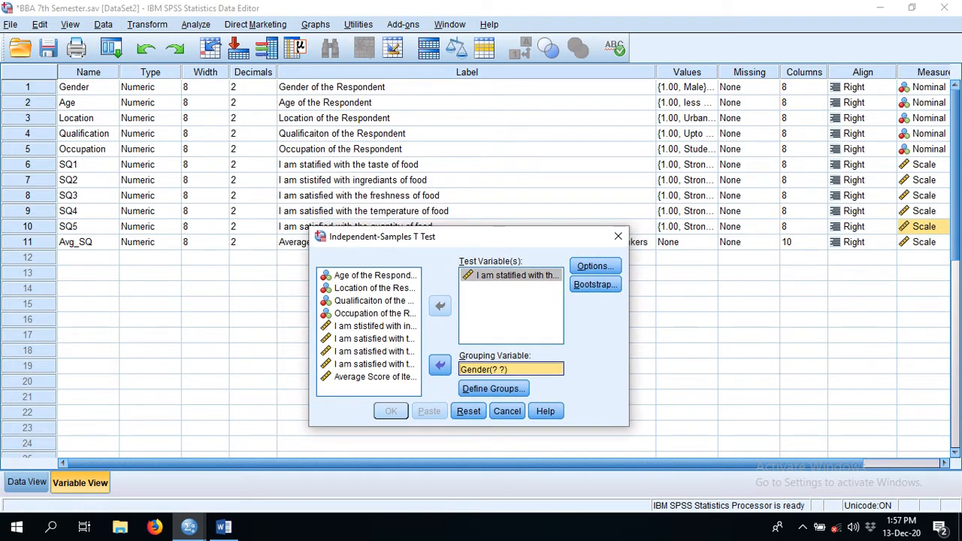
click(687, 87)
click(709, 87)
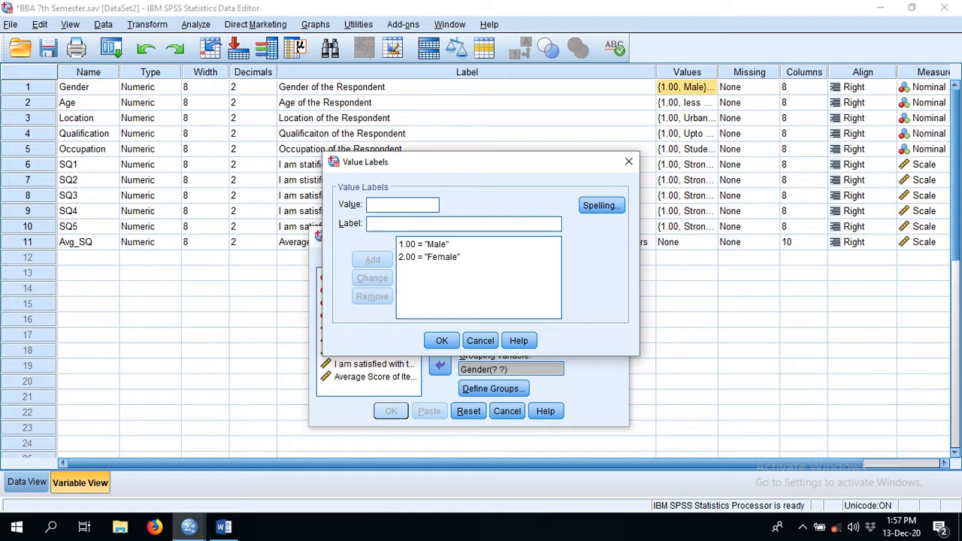
click(628, 161)
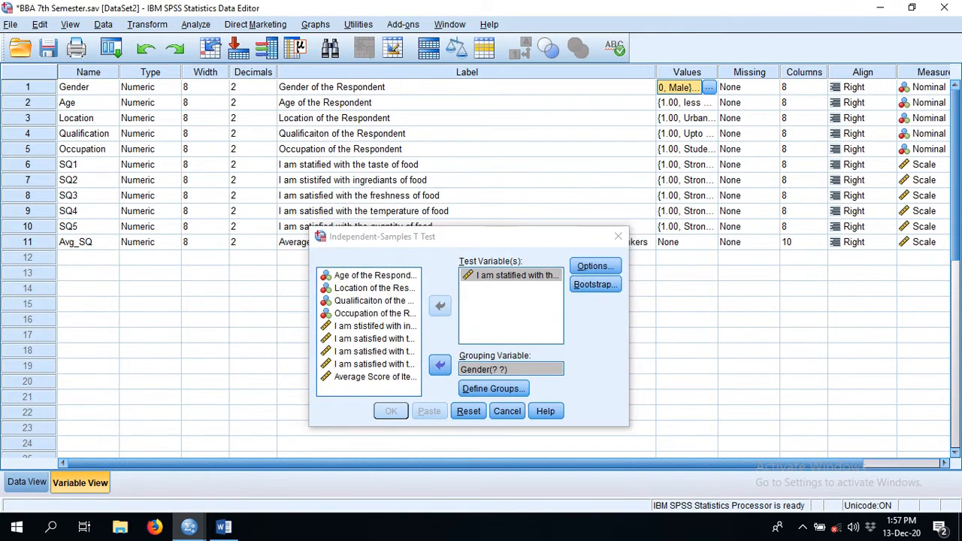
- Define the Gender groups for the t-test with specified values 1 for Group 1 and 2 for Group 2
click(493, 388)
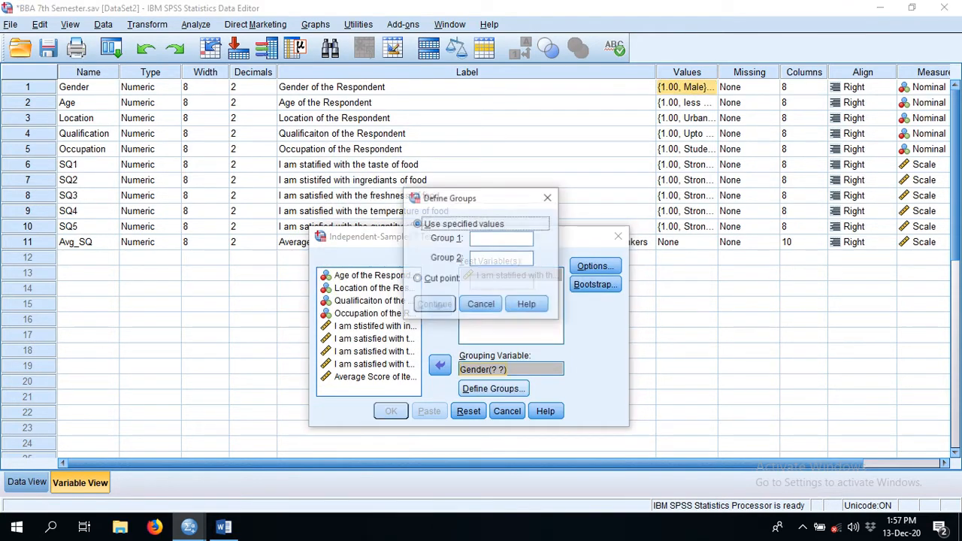
click(501, 238)
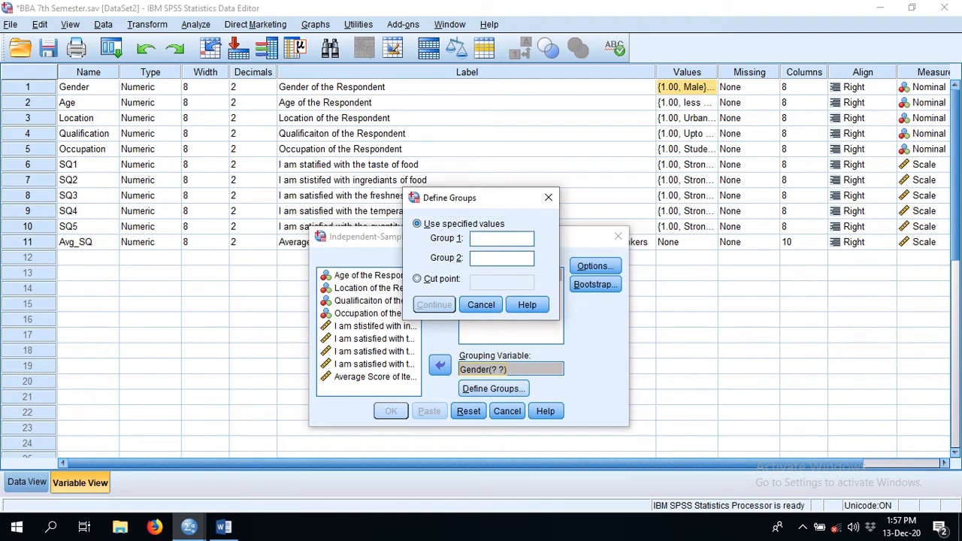
text(1)
text(2)
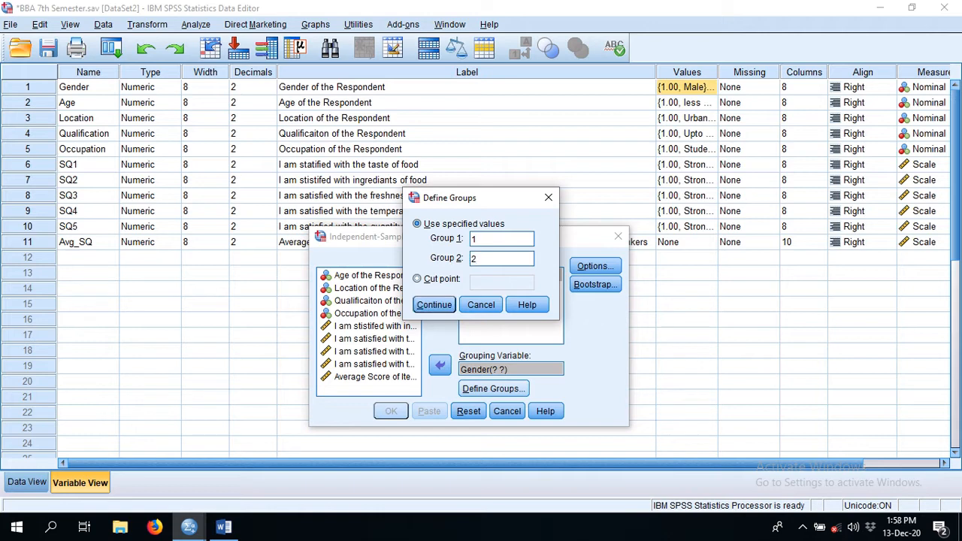
click(434, 305)
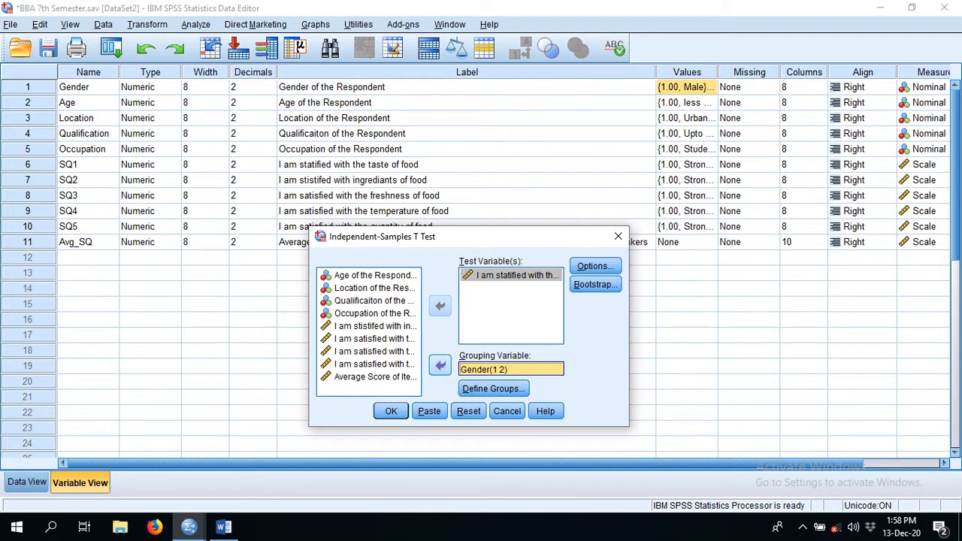
- Accept the 95% confidence interval and analysis-by-analysis exclusion in the t-test options, and run the test
click(595, 266)
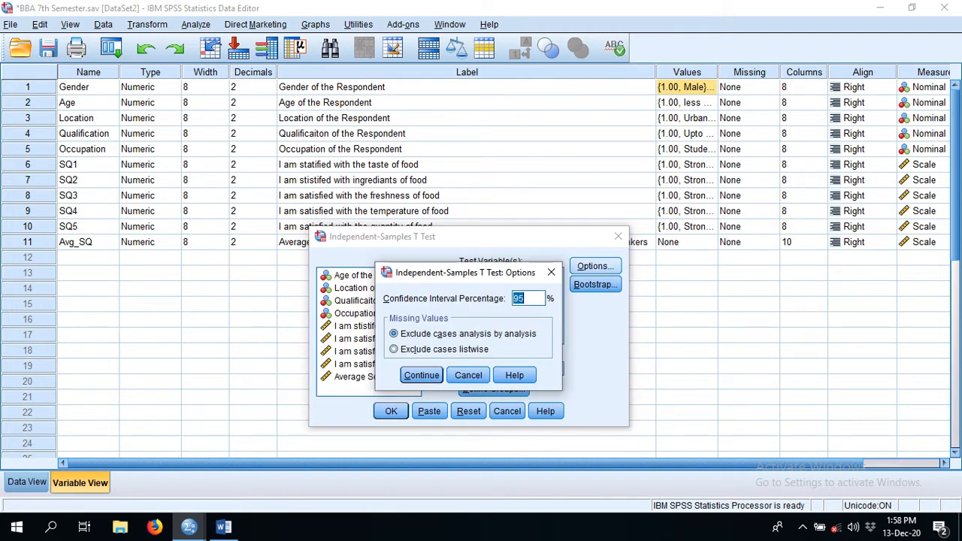
click(421, 375)
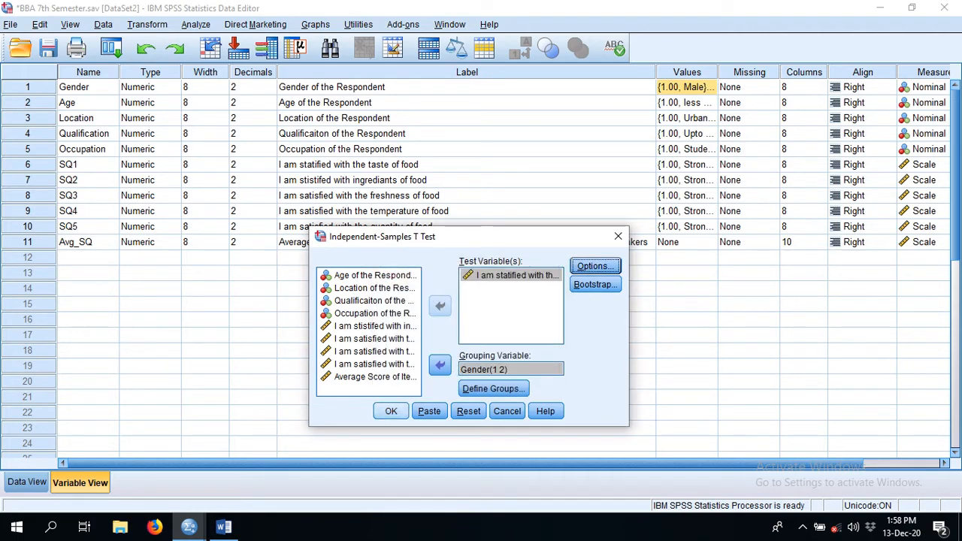
click(390, 411)
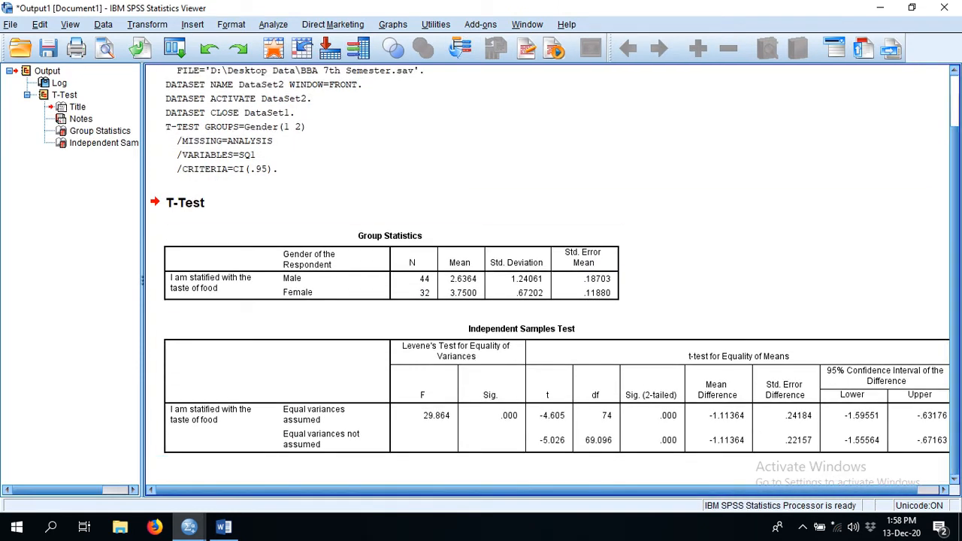
- Narrow the output outline to examine the full Independent Samples Test table, and select that table
drag(143, 280, 27, 281)
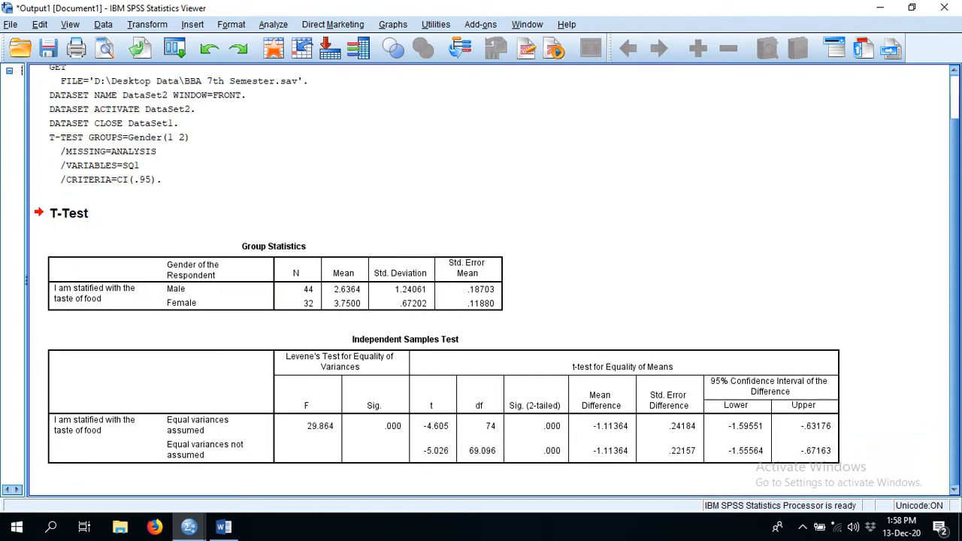
drag(27, 280, 42, 280)
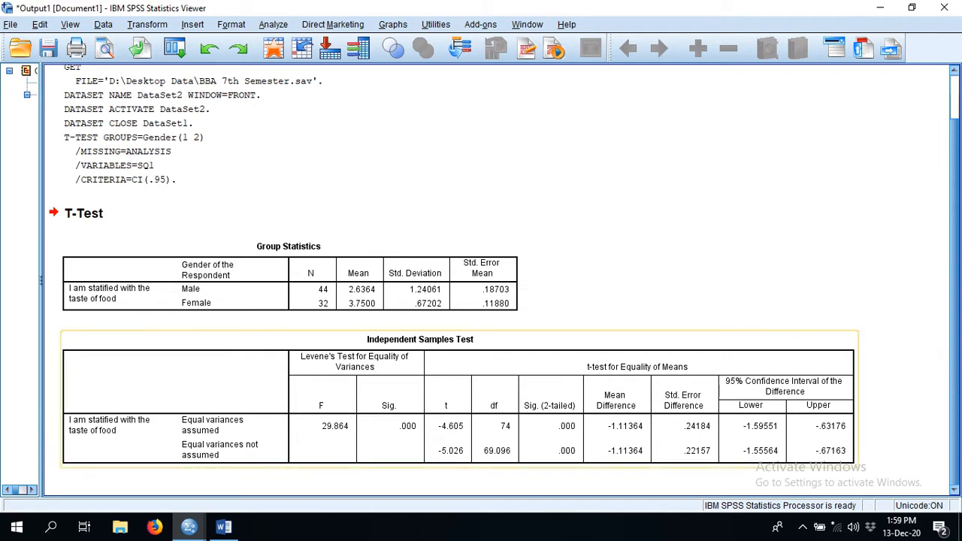
click(459, 399)
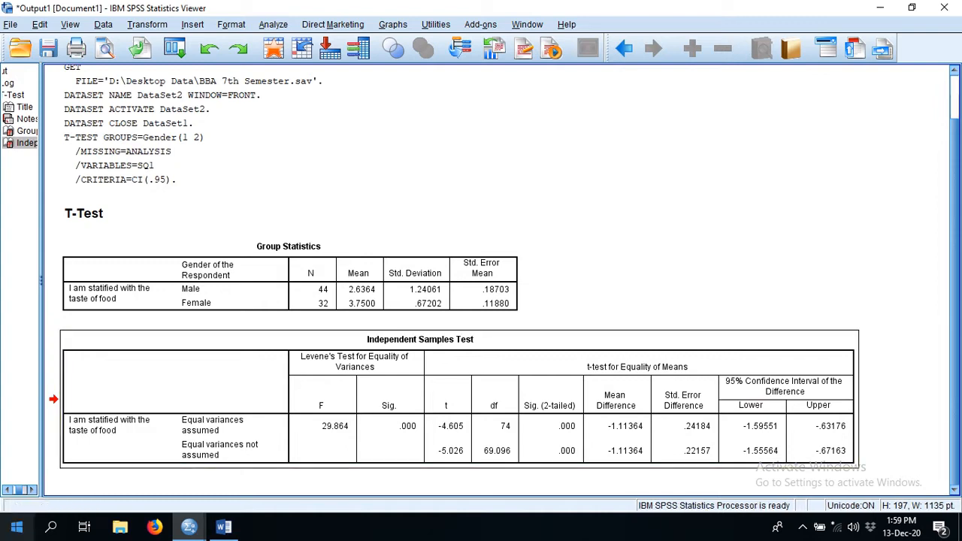
- Open Paint with a blank canvas and close the extra untitled window without saving its changes
click(51, 526)
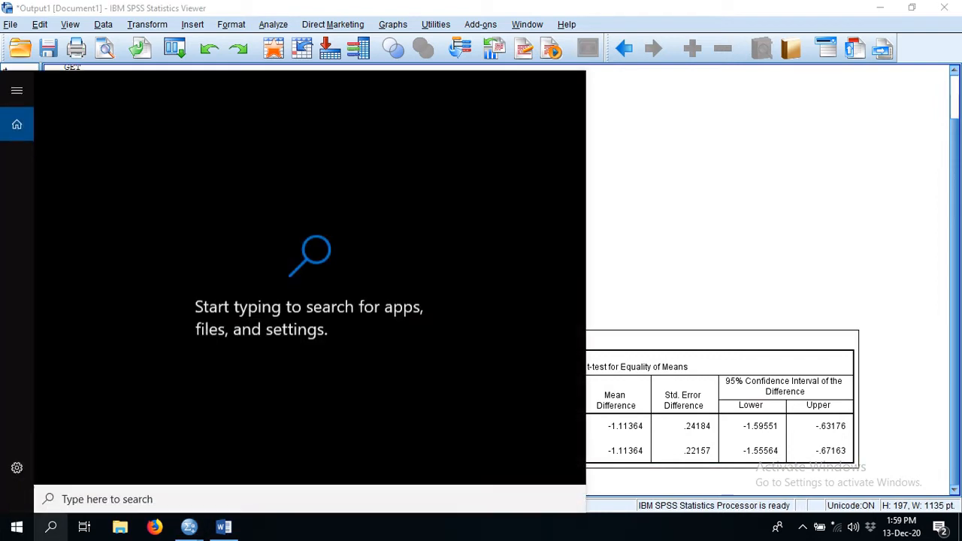
text(pai)
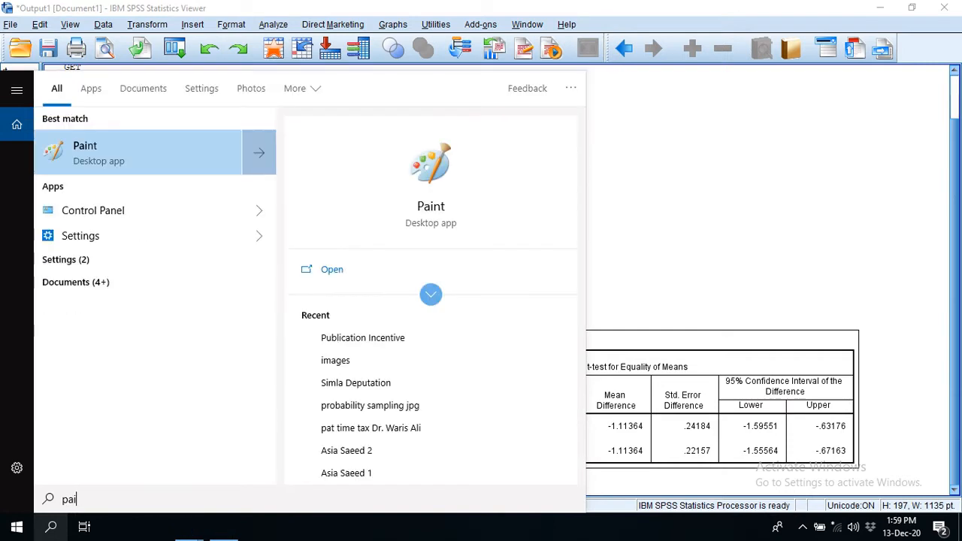
key(Return)
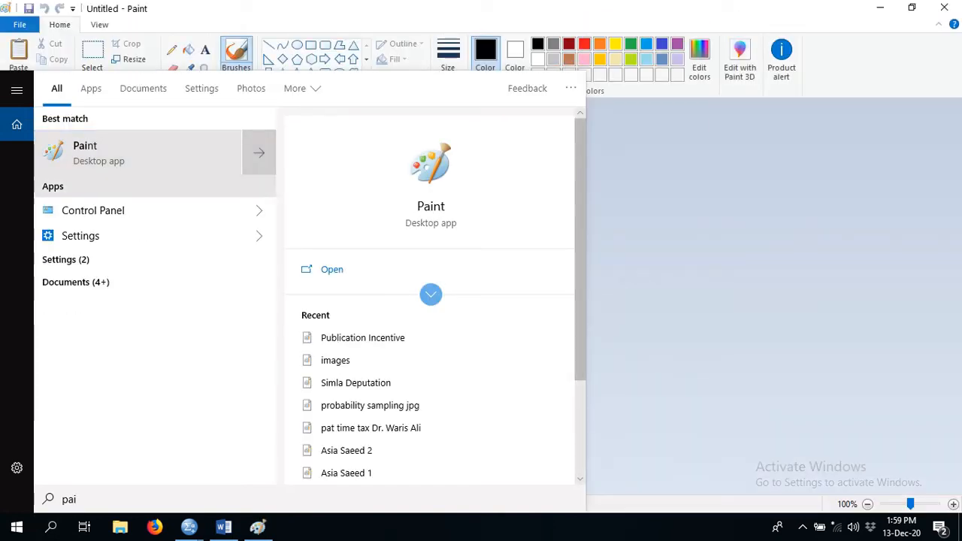
click(101, 160)
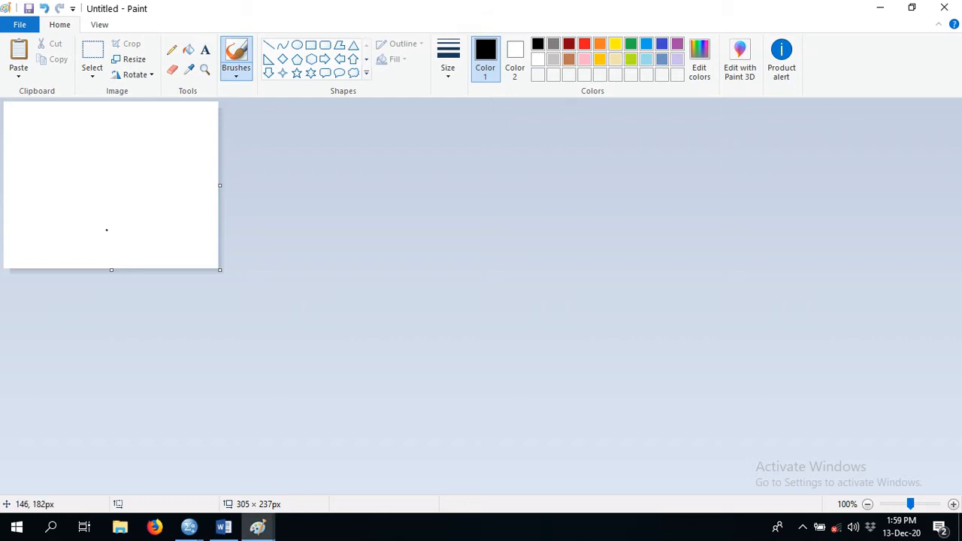
click(257, 527)
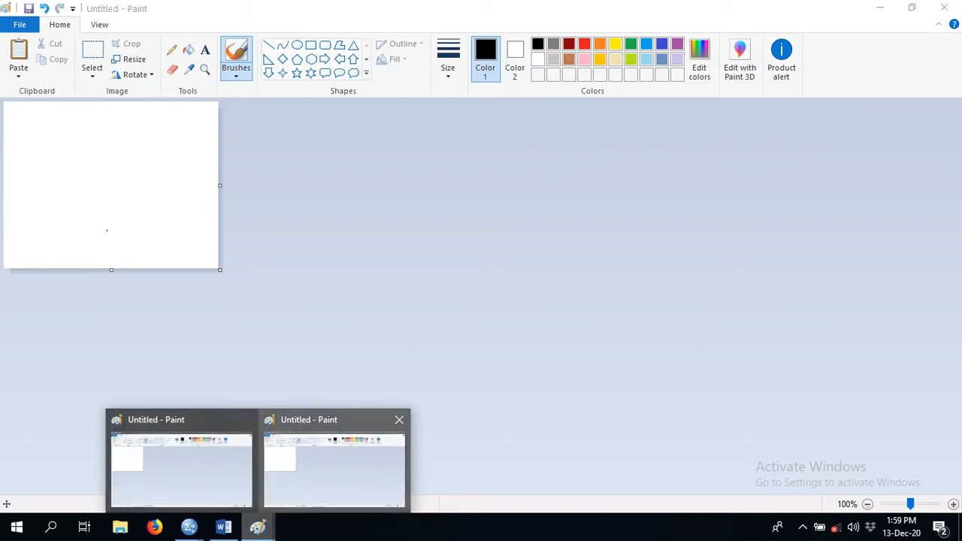
click(399, 419)
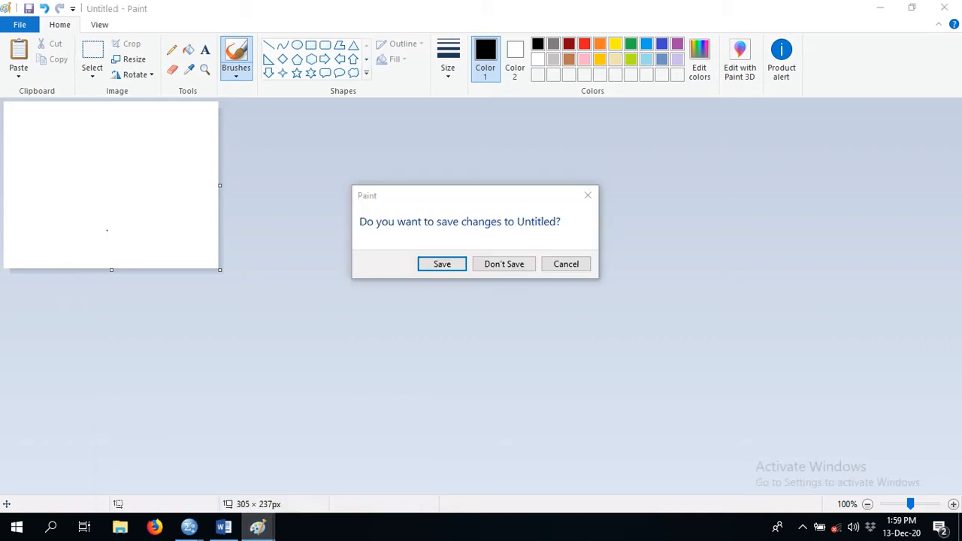
click(504, 263)
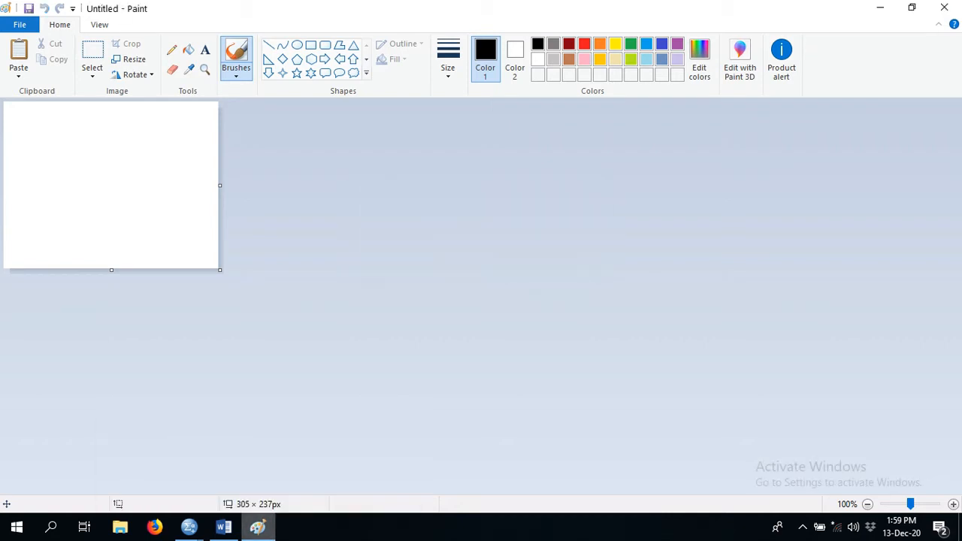
- Capture a screenshot of the SPSS output window showing the t-test tables and paste it into the blank Paint canvas
click(189, 527)
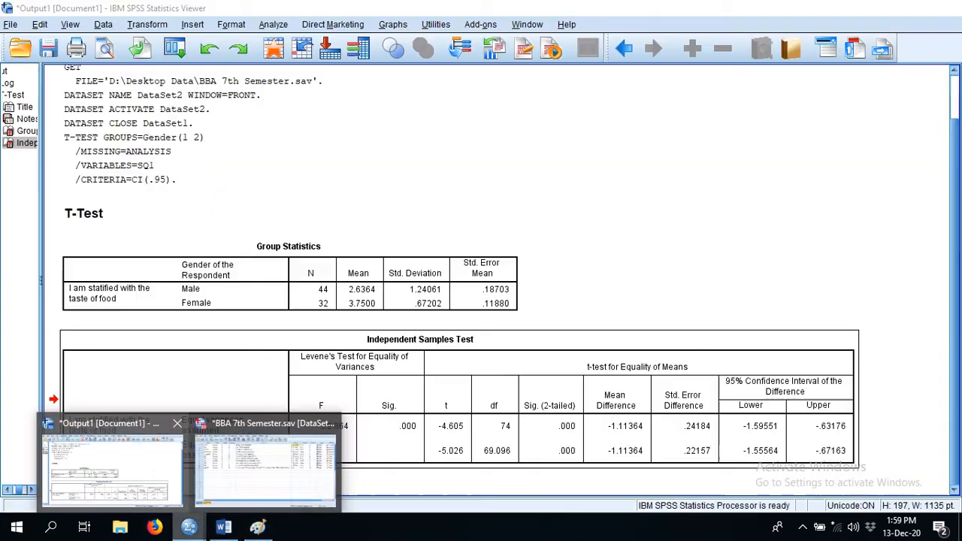
click(111, 460)
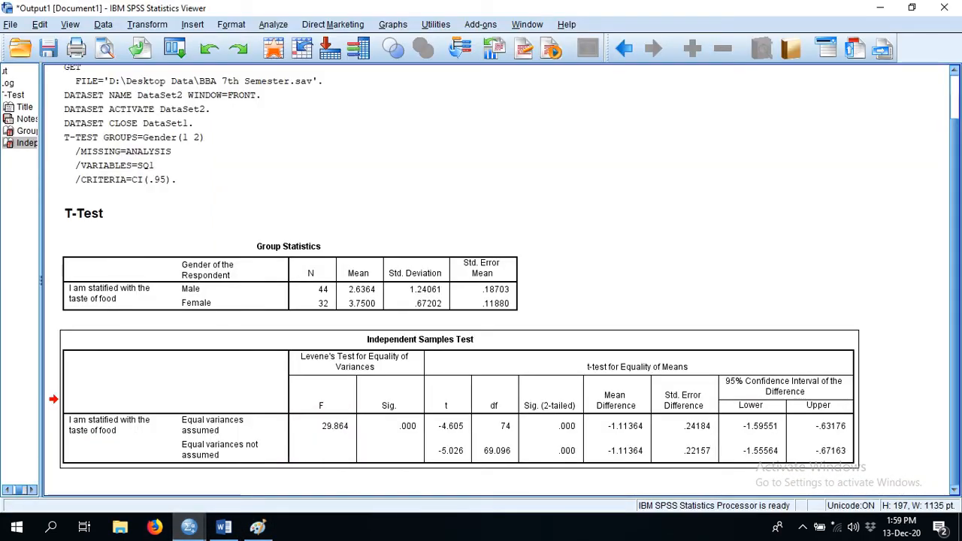
click(258, 527)
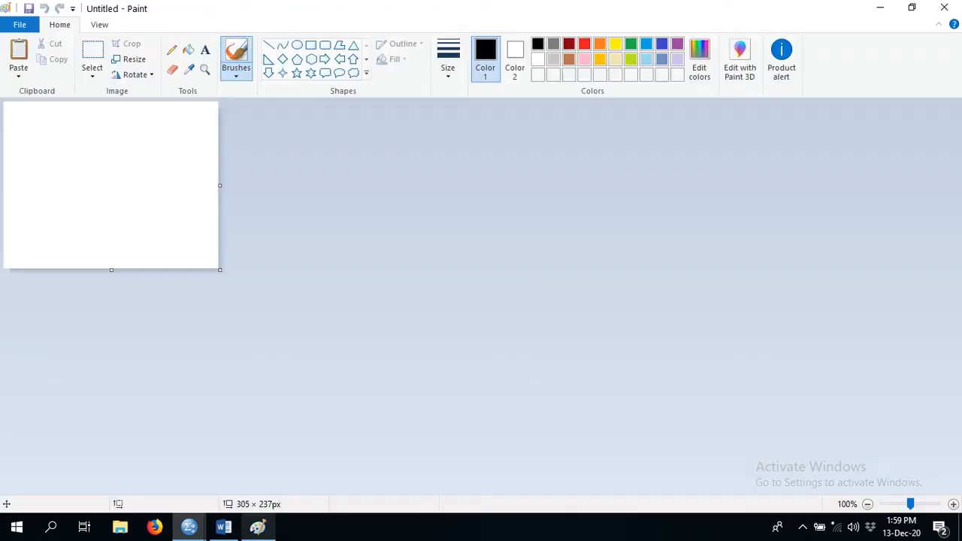
key(ctrl+v)
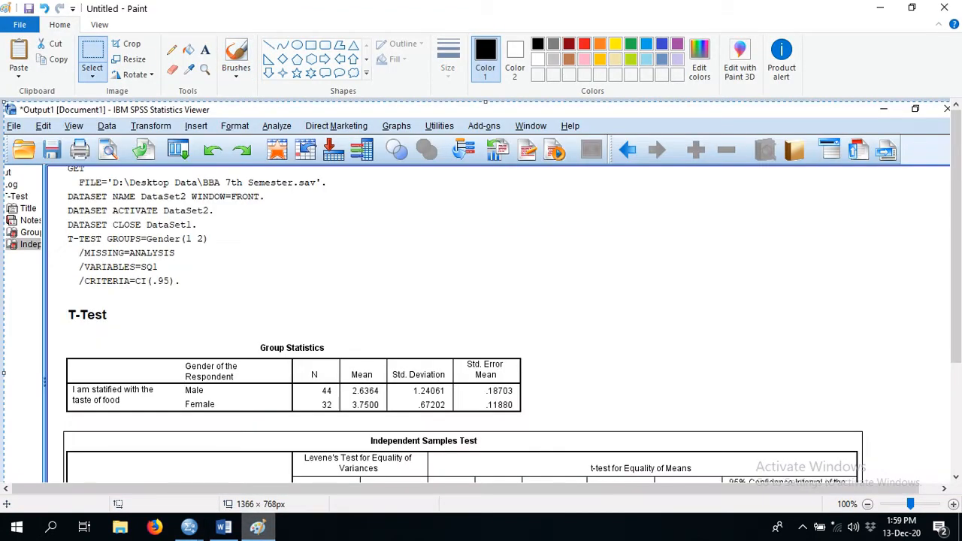
- Circle the row labels "Equal variances assumed" and "Equal variances not assumed" in the Independent Samples Test table with the Pencil
scroll(481, 301, down, 3)
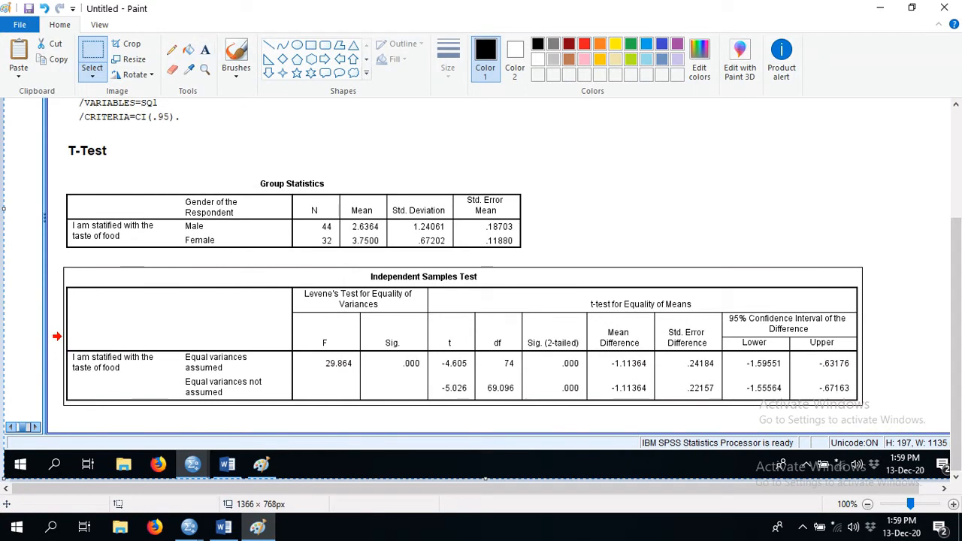
click(171, 49)
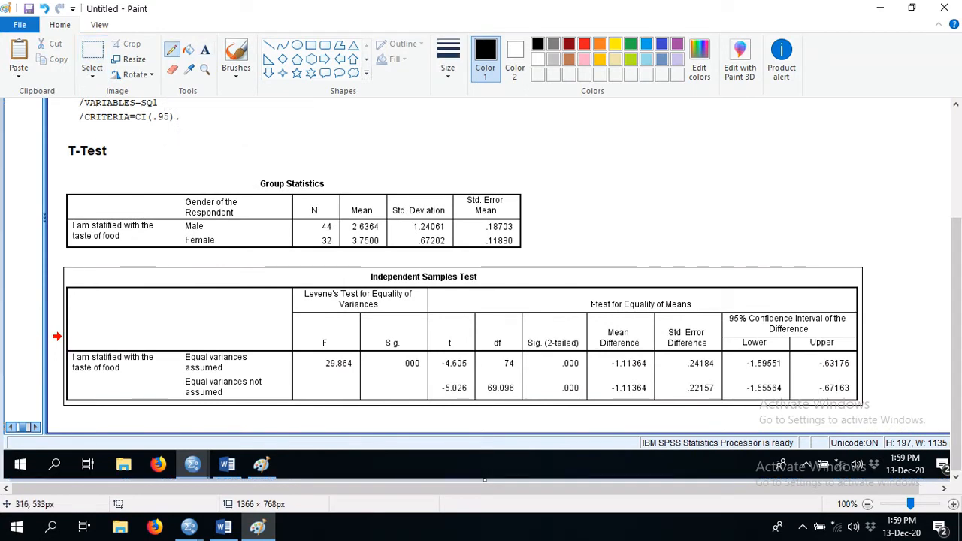
mouse_move(193, 348)
mouse_down()
mouse_move(178, 357)
mouse_move(184, 371)
mouse_move(251, 364)
mouse_move(245, 348)
mouse_move(194, 338)
mouse_up()
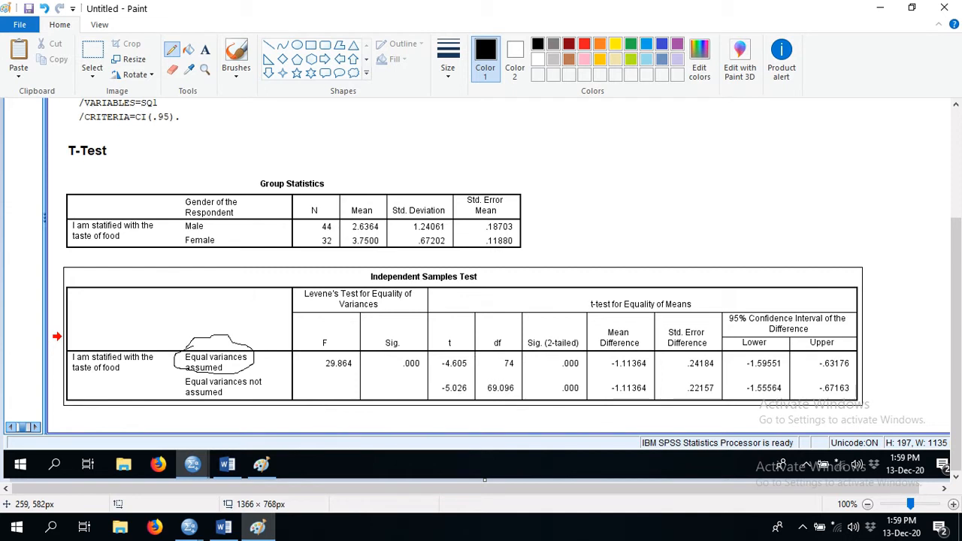
mouse_move(252, 378)
mouse_down()
mouse_move(189, 378)
mouse_move(187, 393)
mouse_move(259, 398)
mouse_move(270, 387)
mouse_move(249, 376)
mouse_up()
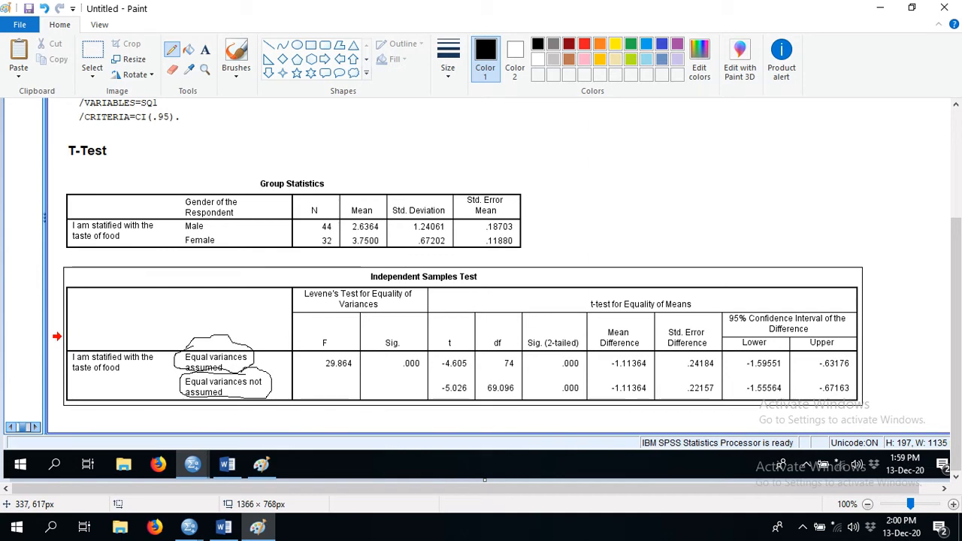
- Switch to the Research Questions document in Word and write "H0: Equal Variance Assumed between Groups" below the last research question
click(223, 526)
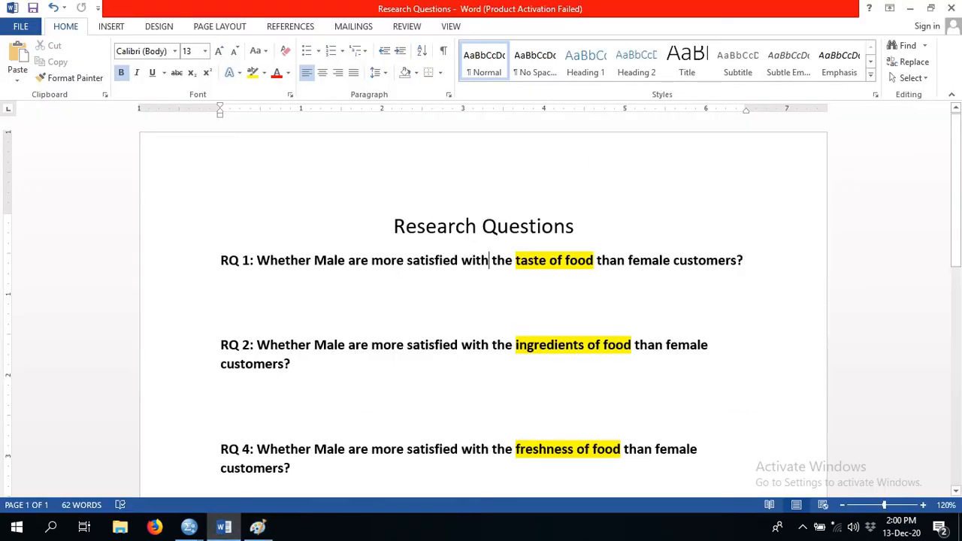
drag(956, 188, 956, 326)
click(221, 289)
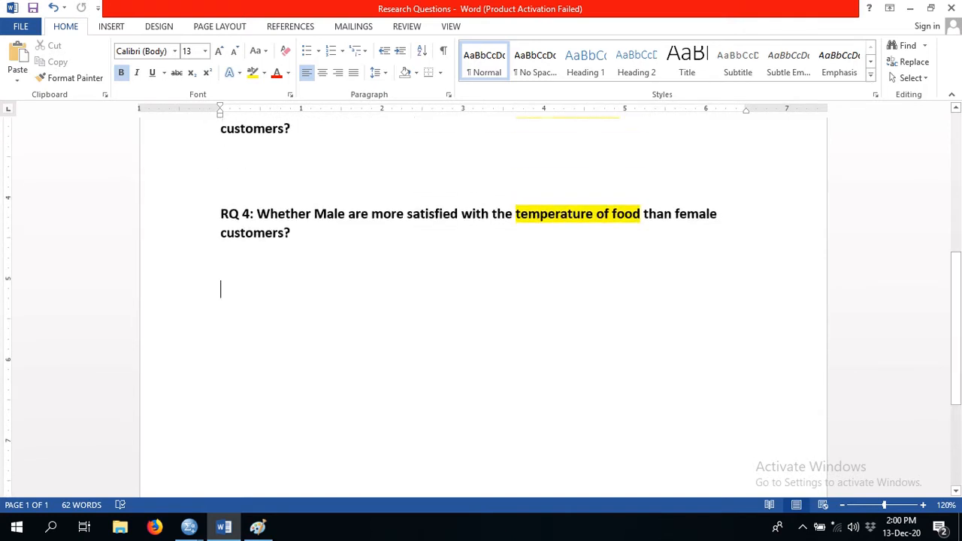
text(H)
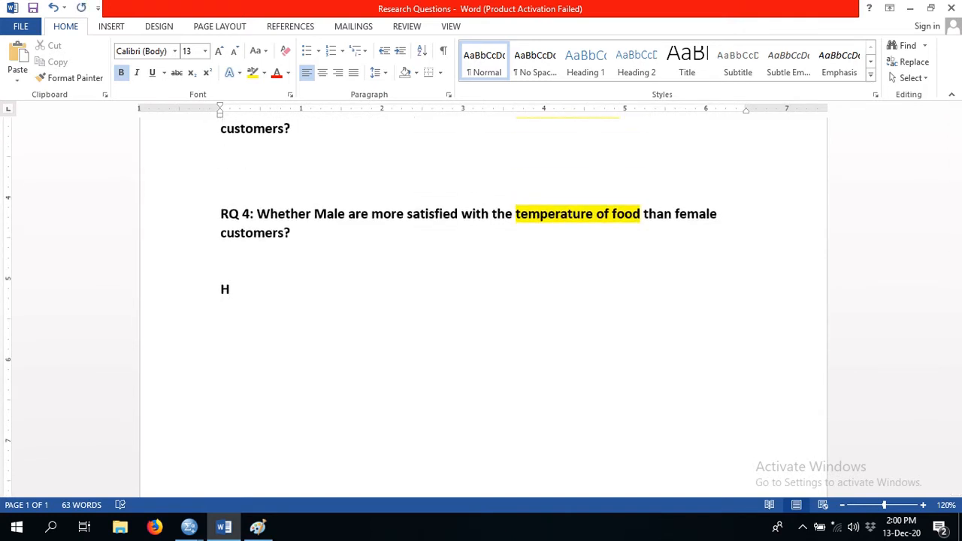
text(1)
key(BackSpace)
text(0: E)
text(ng)
key(BackSpace)
key(BackSpace)
text(qual Varia)
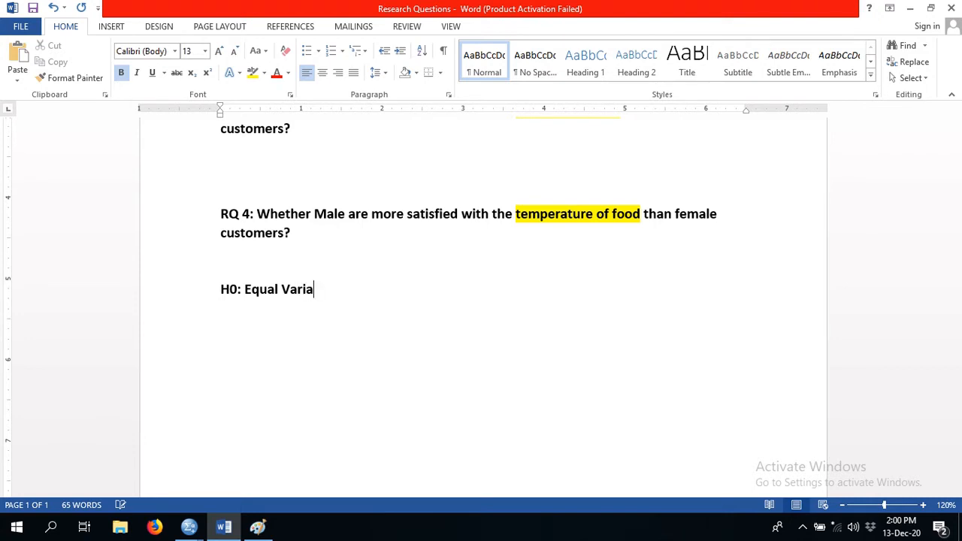
text(nce A)
text(ssumed)
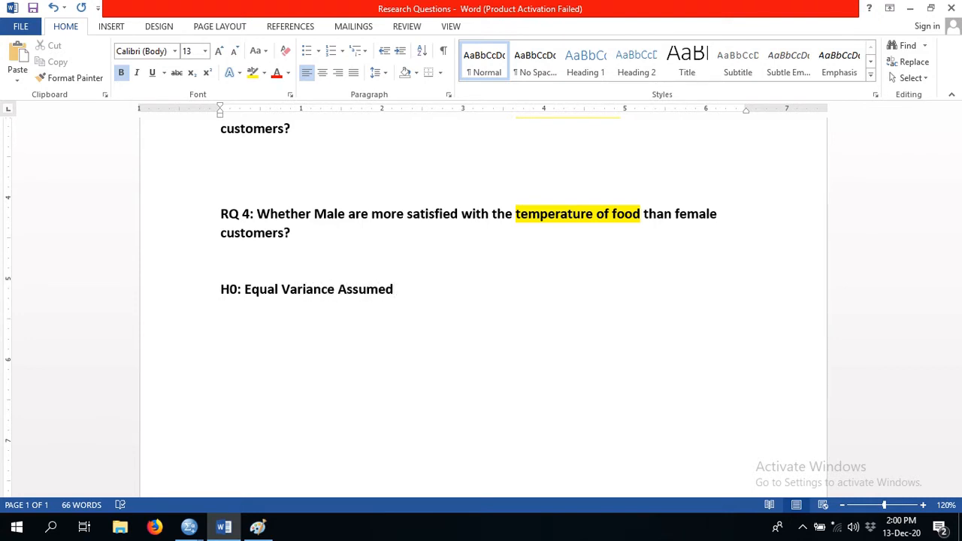
text( between Groups)
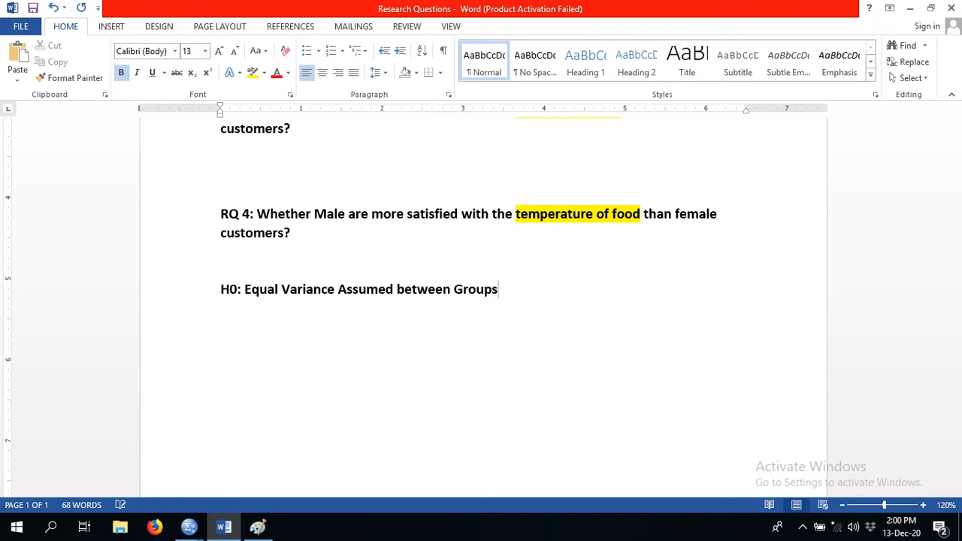
- Add the alternative hypothesis "H1: Not Equal Variance Assumed Between Groups" on a new line below H0
key(Return)
text(H1: Not Equal Variance )
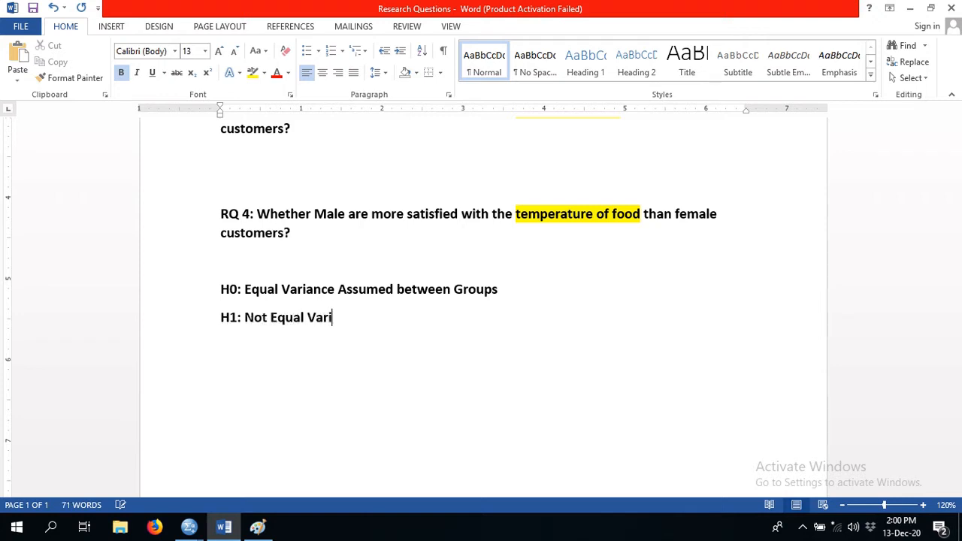
text(Assumed Between)
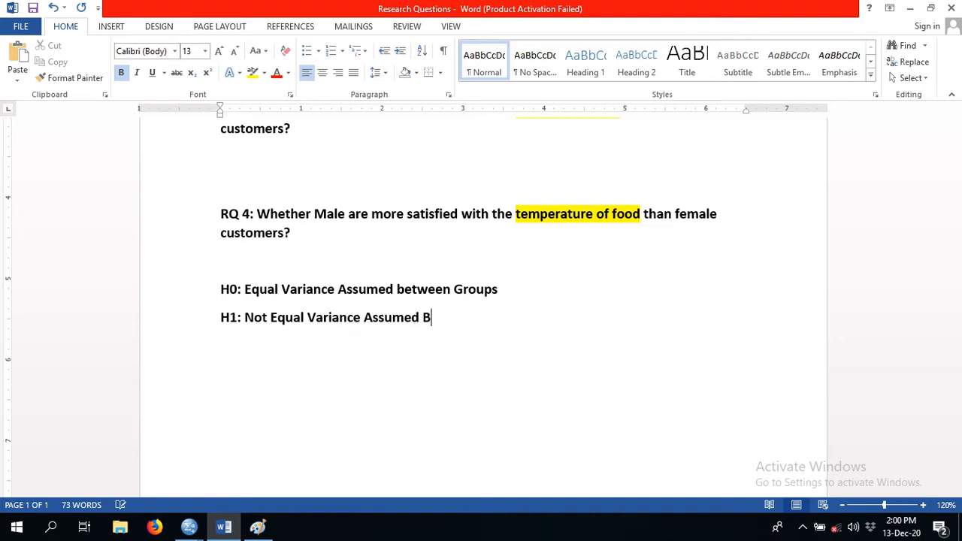
text( Groups)
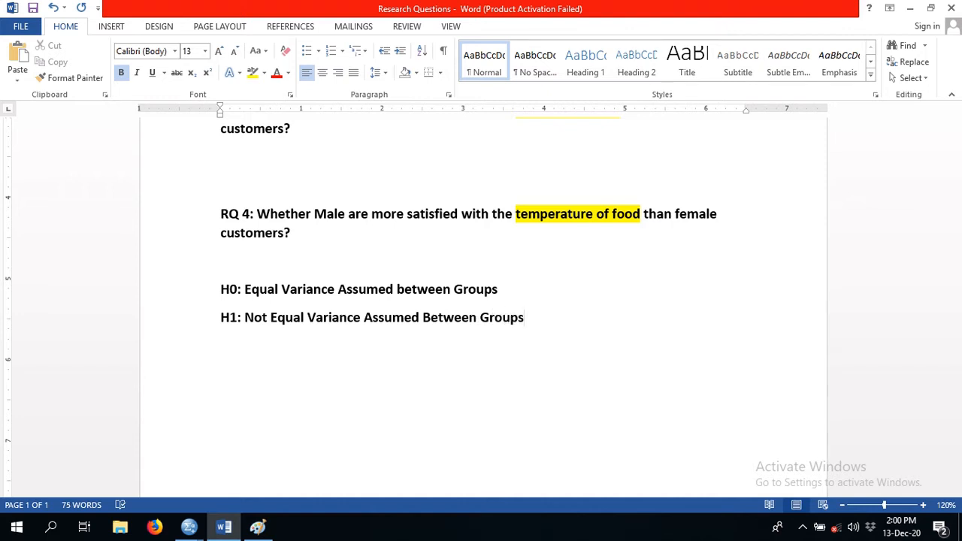
- Insert the heading line "Equality of Variance" above the H0 and H1 hypotheses
click(220, 289)
drag(221, 289, 523, 319)
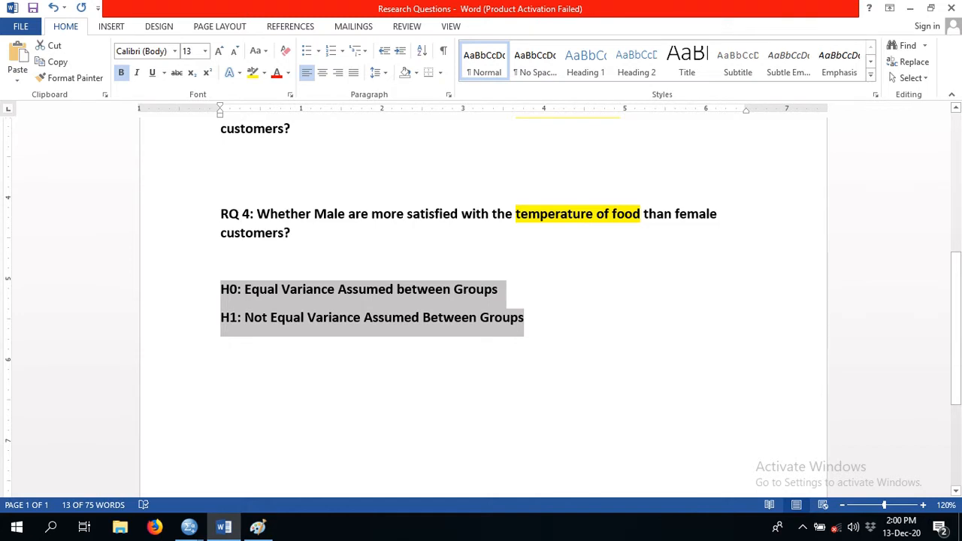
key(Left)
key(Return)
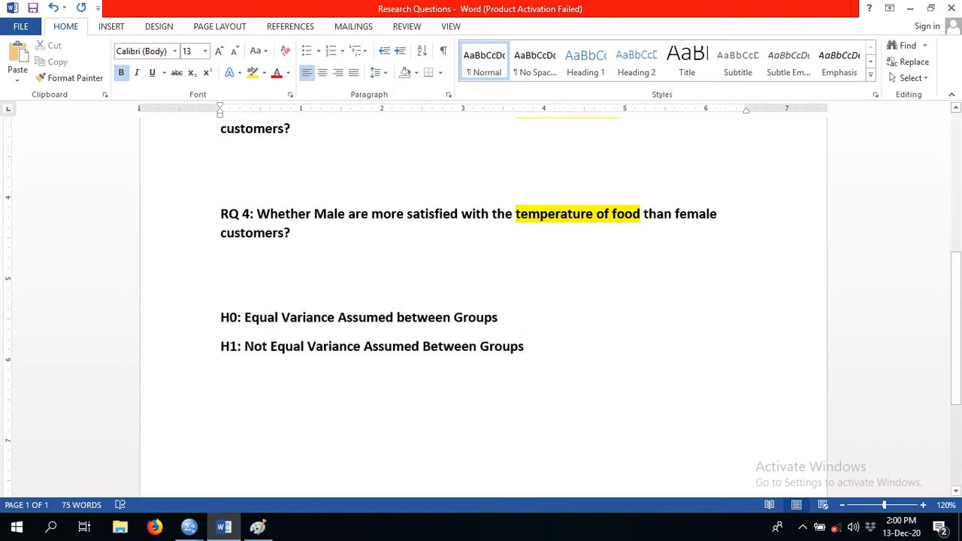
key(Up)
text(Equali)
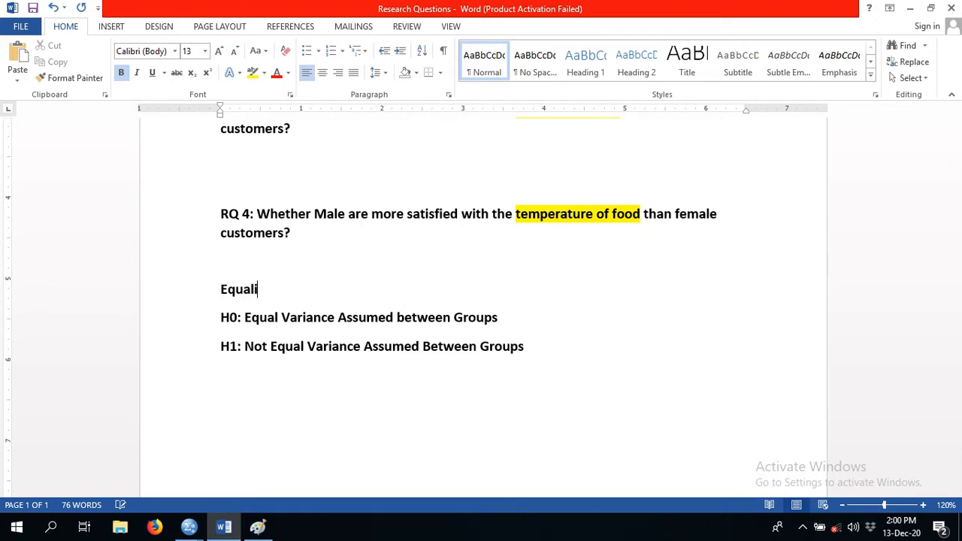
text(ty of Varianc)
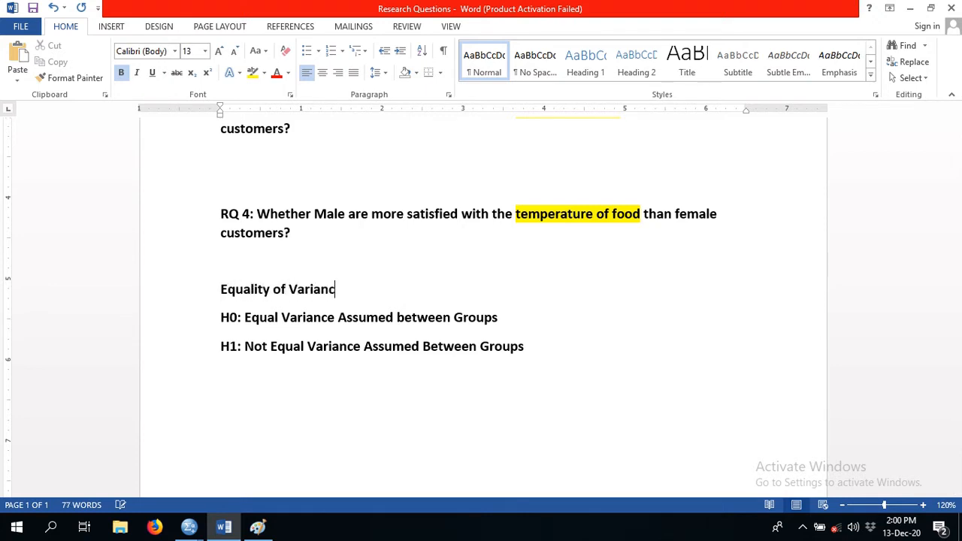
text(e)
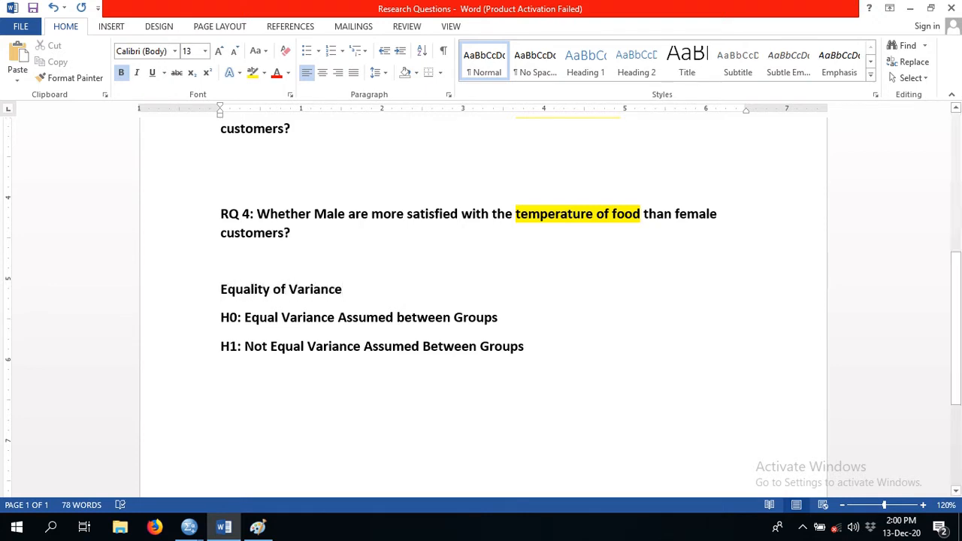
- Highlight the "Equality of Variance" heading in yellow and enlarge its font size to 17
drag(220, 289, 349, 292)
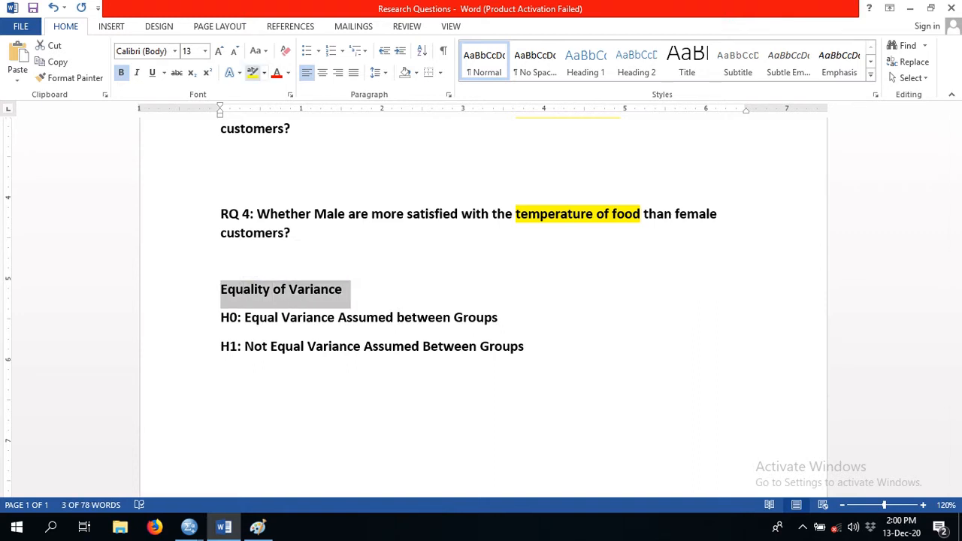
click(253, 73)
click(343, 289)
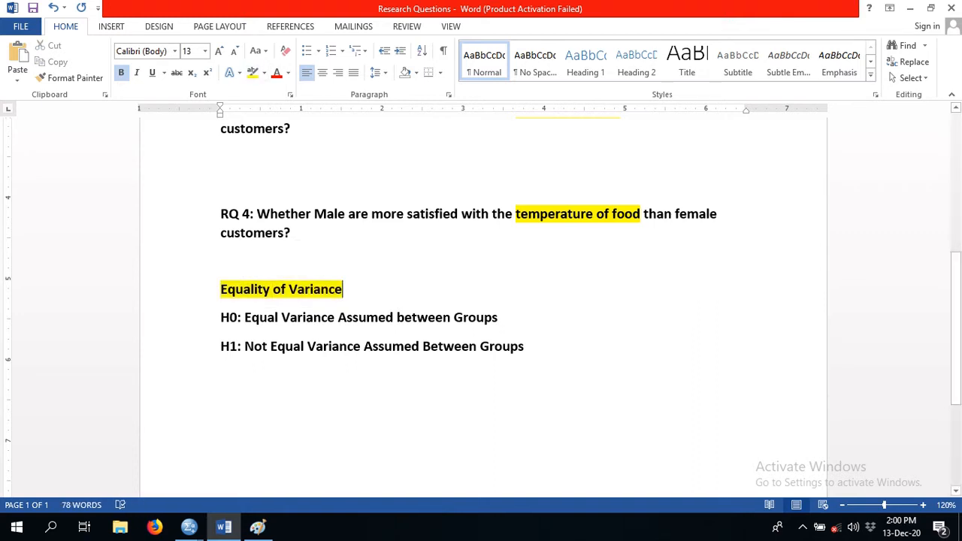
triple_click(283, 292)
key(ctrl+bracketright)
key(ctrl+bracketright)
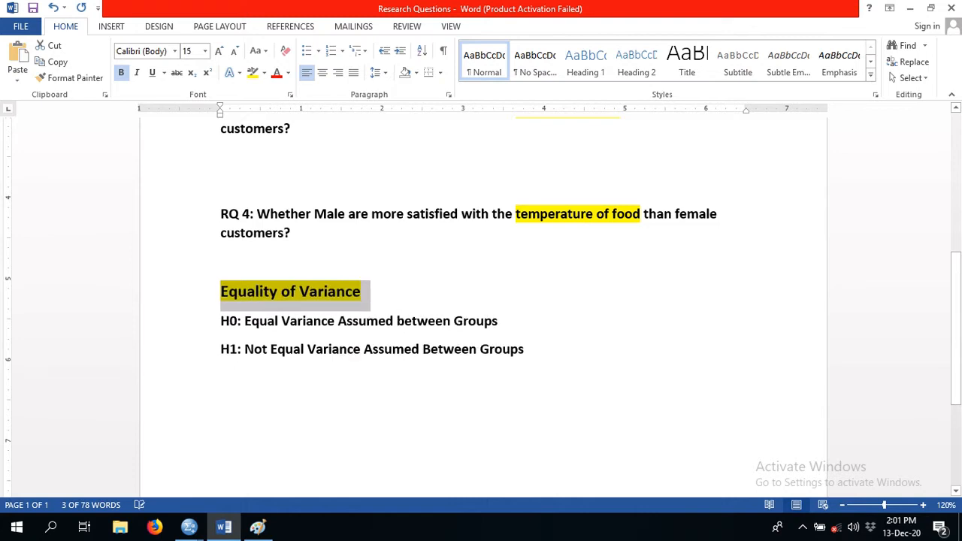
key(ctrl+bracketright)
key(ctrl+bracketright)
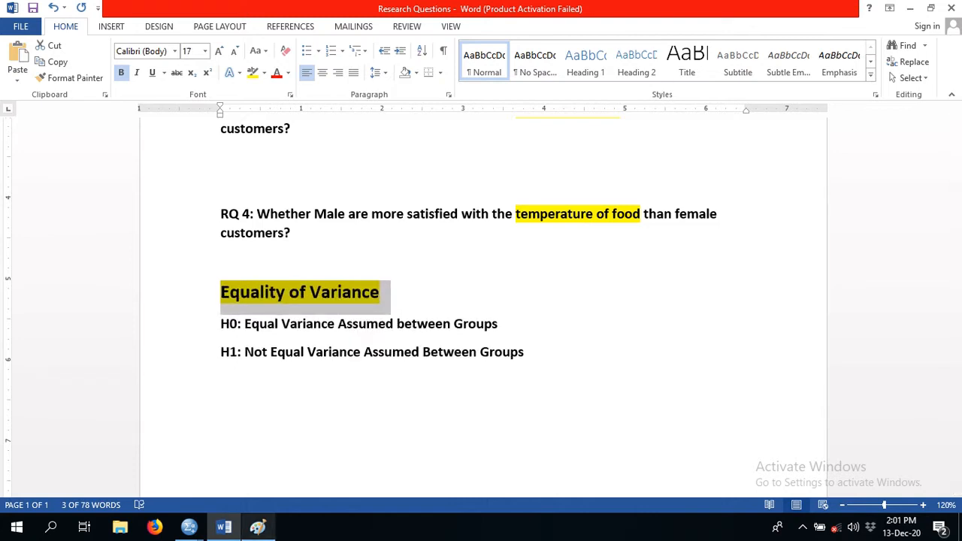
- Return to the Paint screenshot and circle the F column header under Levene's Test for Equality of Variances
click(258, 526)
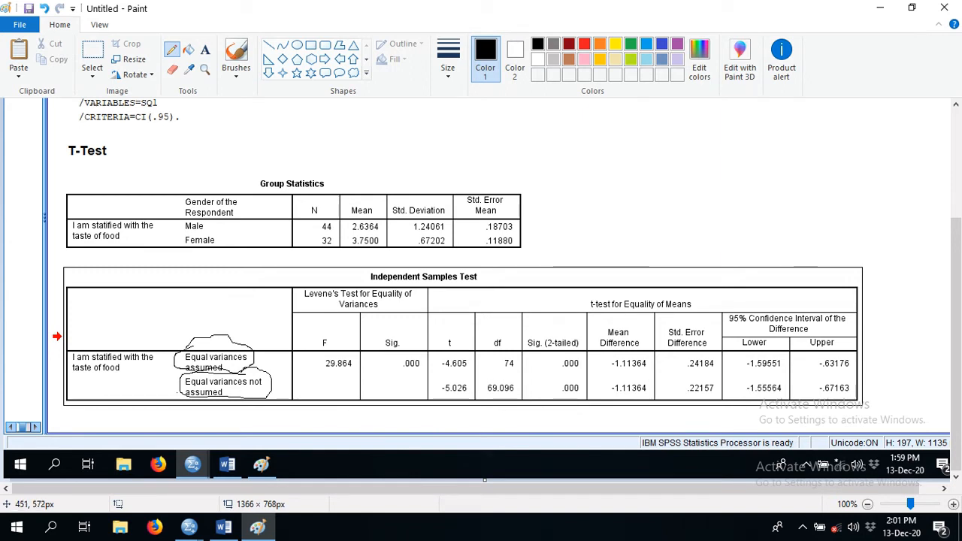
mouse_move(324, 331)
mouse_down()
mouse_move(318, 350)
mouse_move(339, 342)
mouse_move(323, 331)
mouse_up()
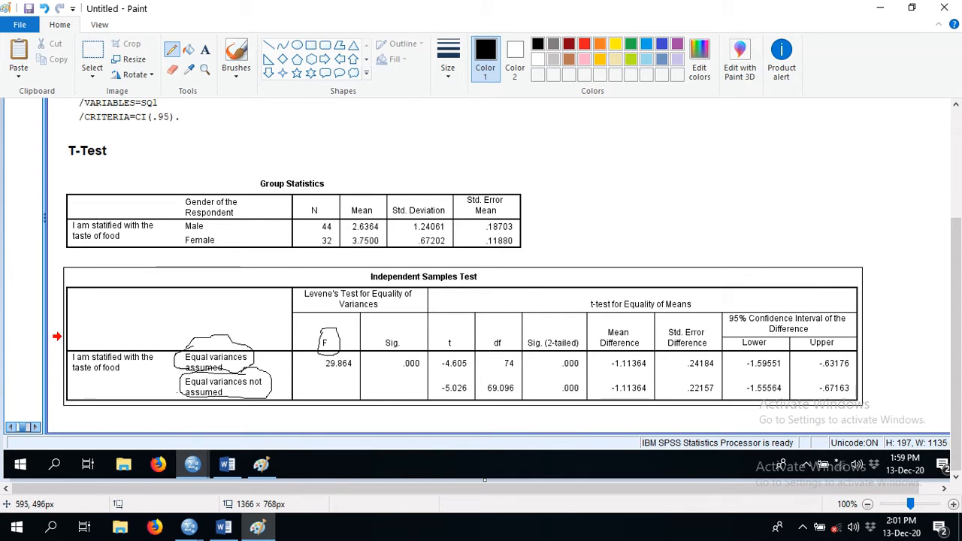
- Circle the "Levene's Test for Equality of Variances" header in the Independent Samples Test table
mouse_move(423, 287)
mouse_down()
mouse_move(314, 281)
mouse_move(299, 291)
mouse_move(305, 313)
mouse_move(347, 319)
mouse_move(390, 319)
mouse_move(416, 297)
mouse_up()
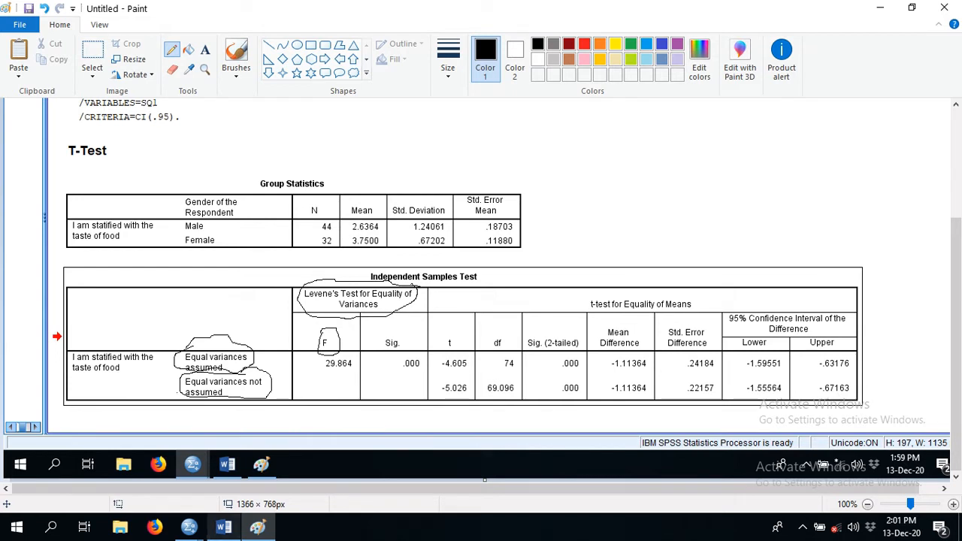
- Switch to the Research Questions document in Word and add the line "Thumb Rule" below the H1 hypothesis
mouse_move(223, 526)
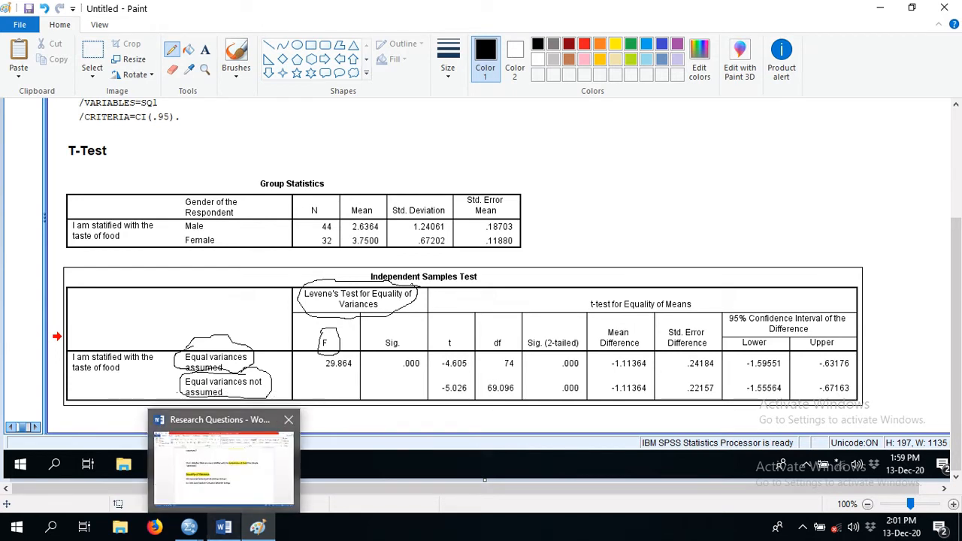
click(218, 436)
key(ctrl+End)
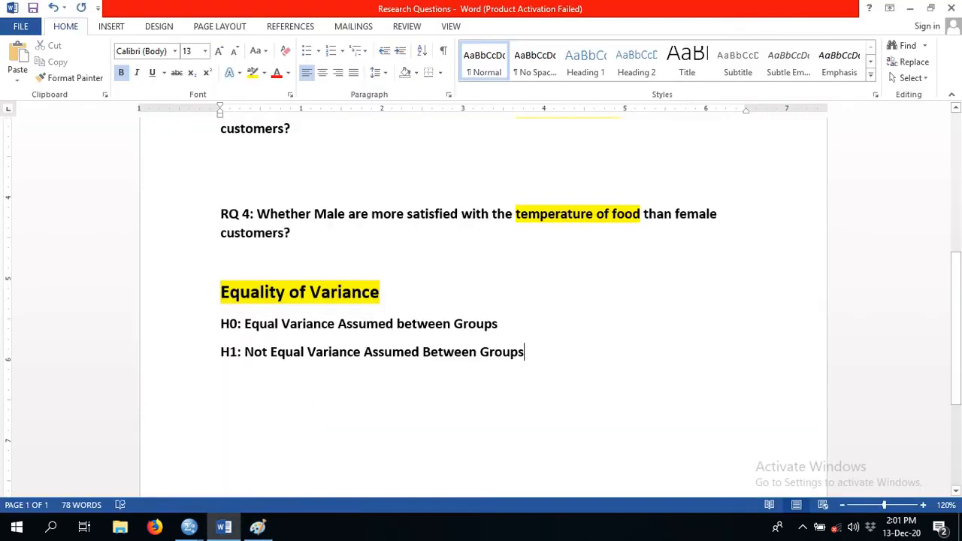
key(Return)
text(T)
key(BackSpace)
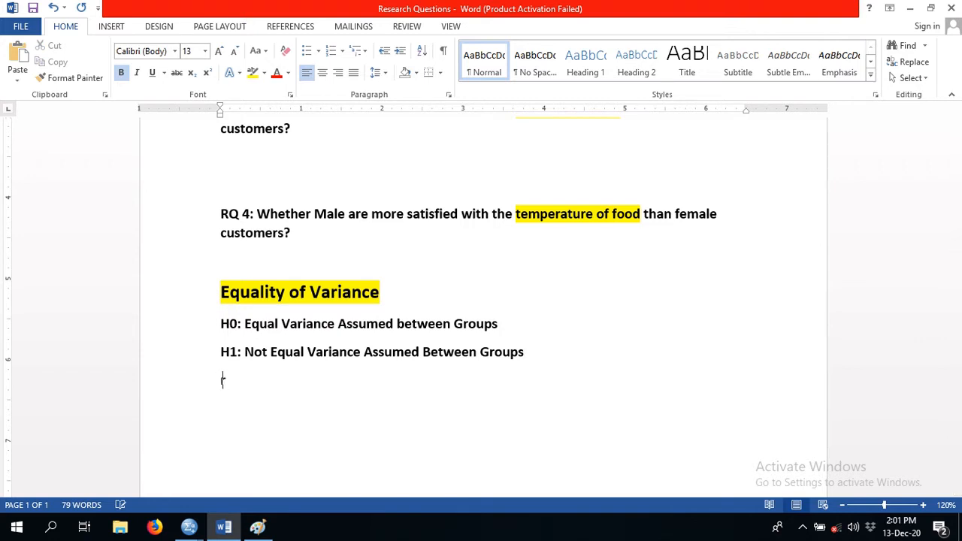
text(Thumb Rule)
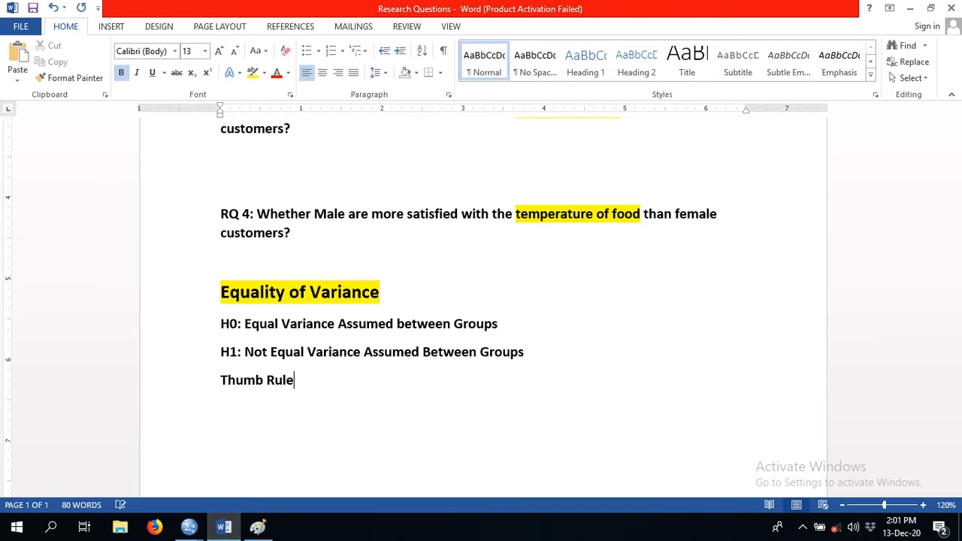
- Highlight "Thumb Rule" in yellow and enlarge its font size to 16
drag(296, 381, 219, 382)
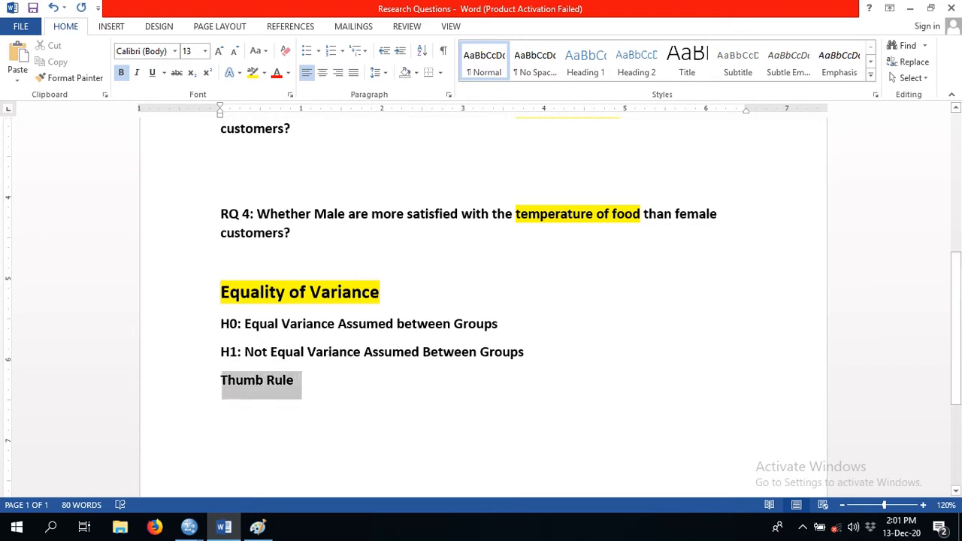
click(252, 73)
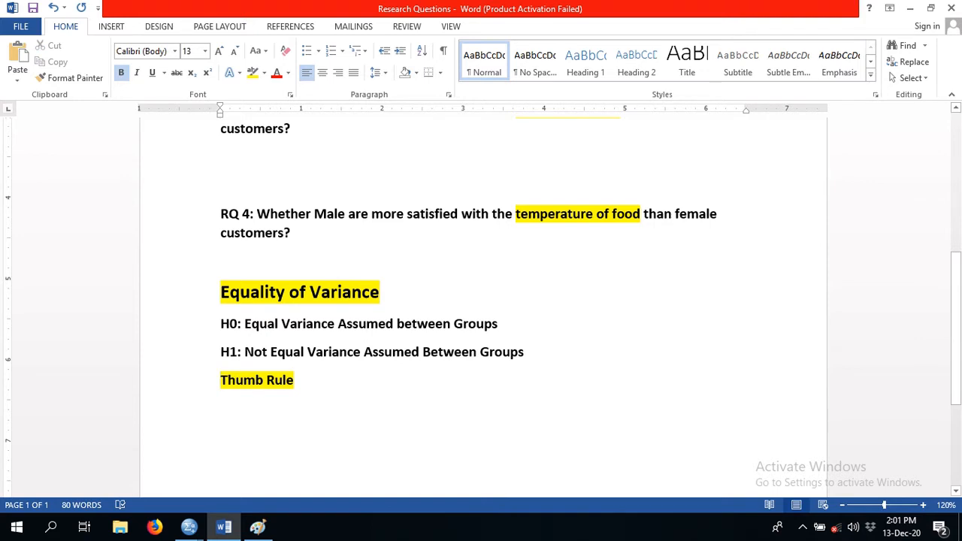
drag(221, 381, 300, 381)
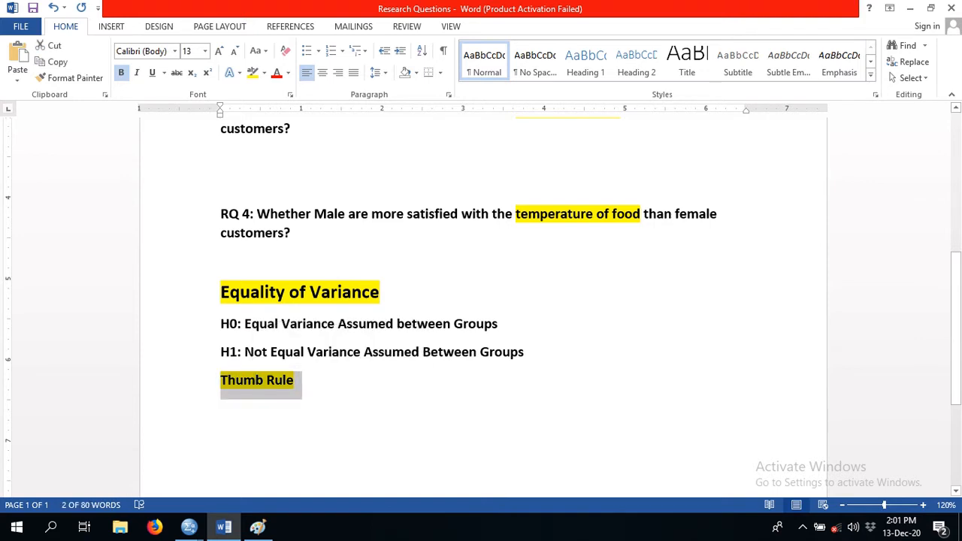
key(ctrl+shift+period)
key(ctrl+shift+period)
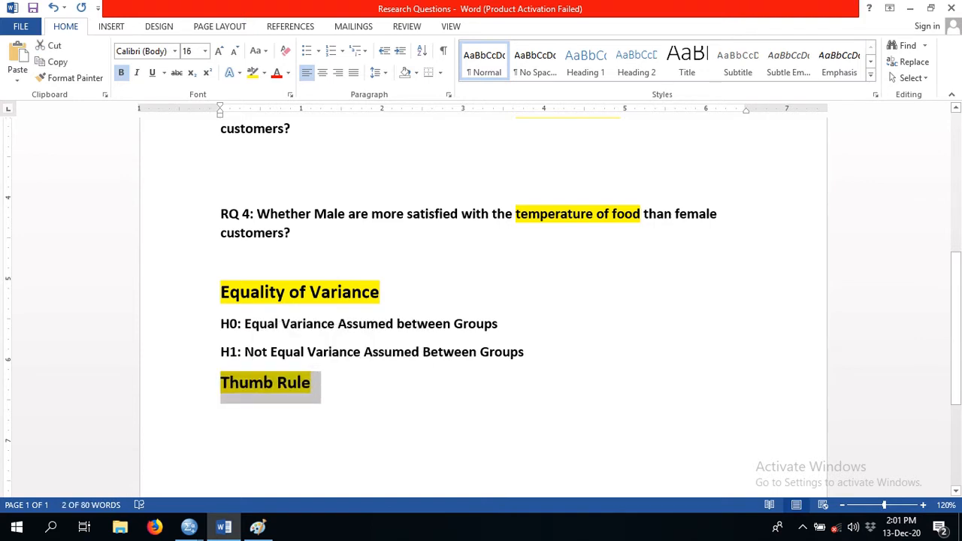
- Continue the Thumb Rule line with the unhighlighted text "if significance value of levene Test"
key(End)
text(O)
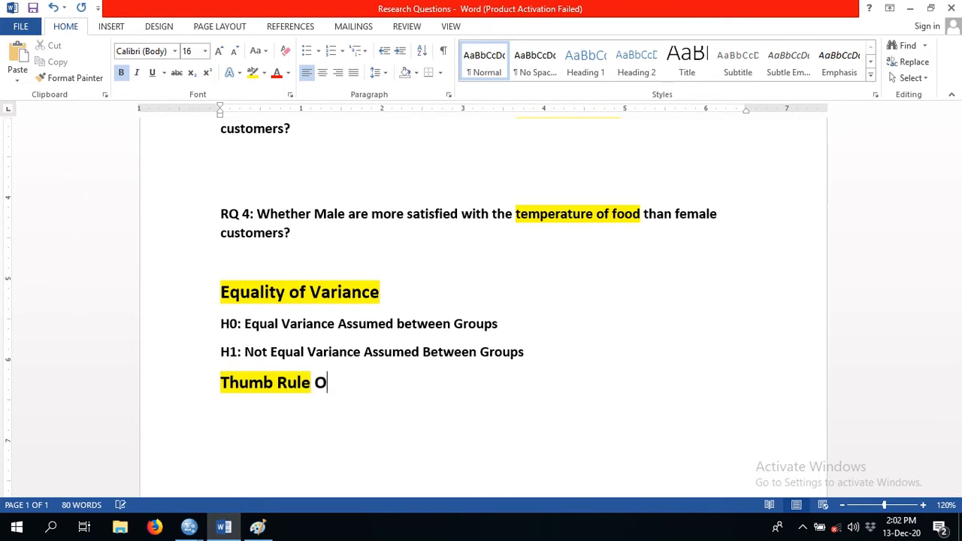
key(BackSpace)
text(if singi)
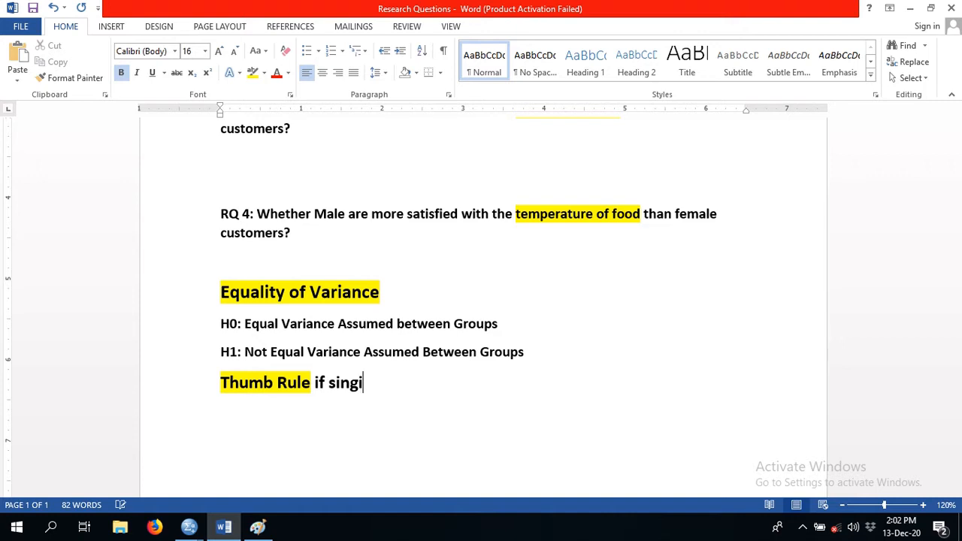
key(BackSpace)
key(BackSpace)
key(BackSpace)
text(gnific)
text(atn)
key(BackSpace)
text(nce )
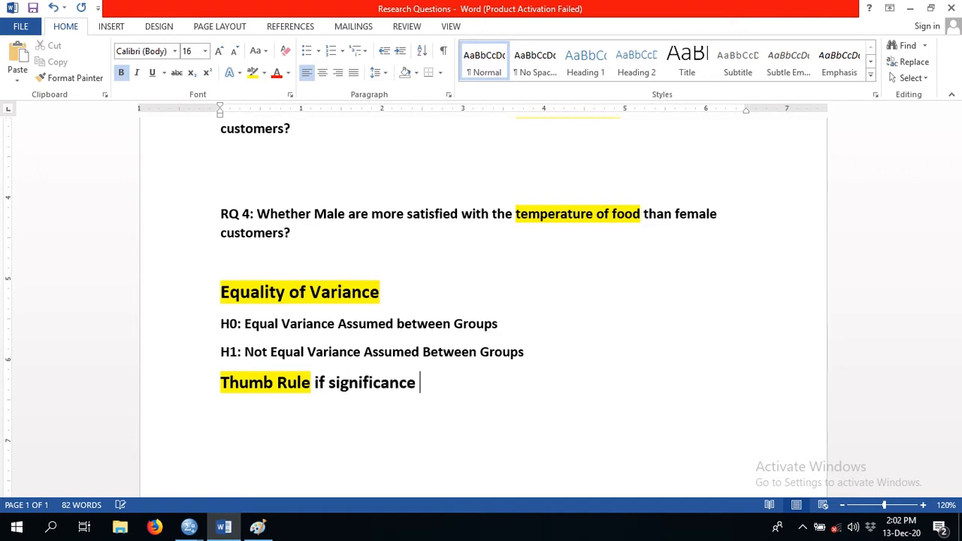
text(value of )
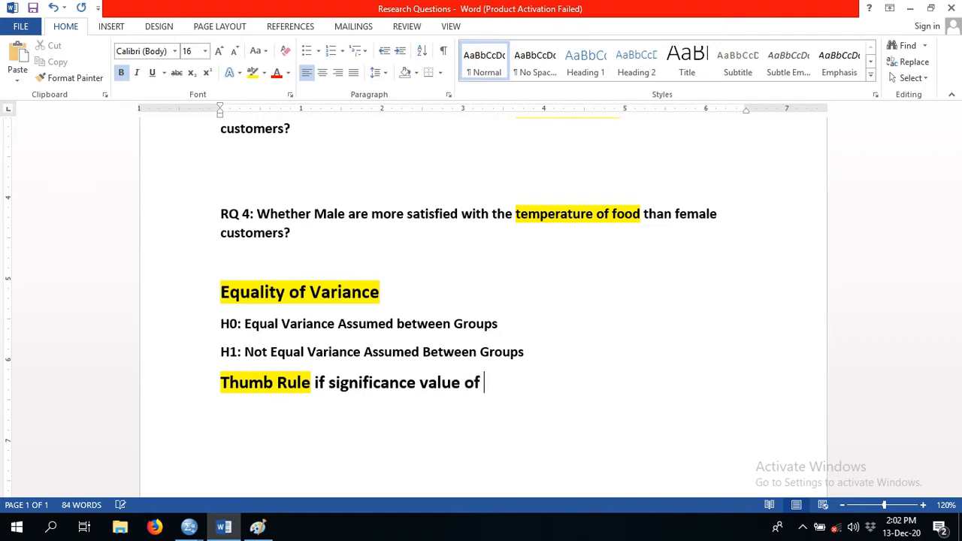
text(levene Test)
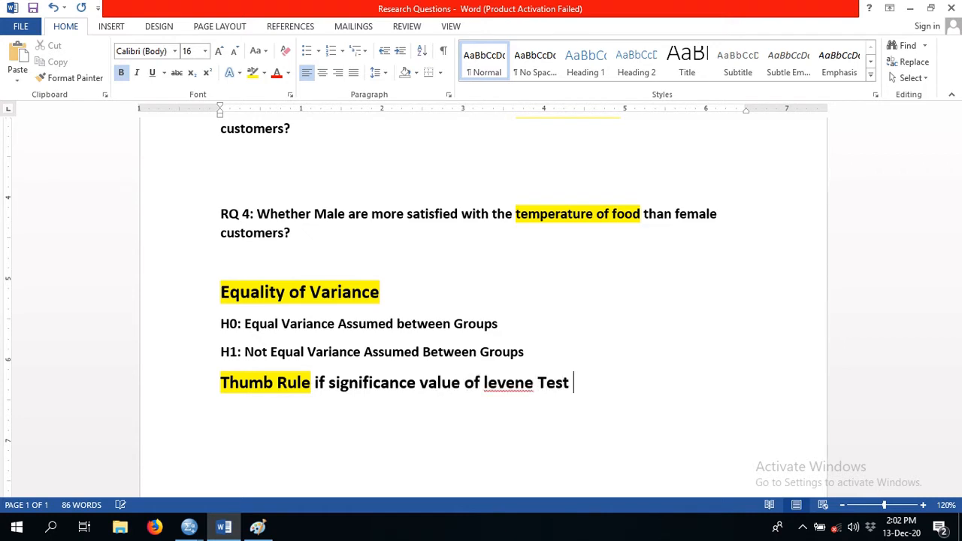
text( <)
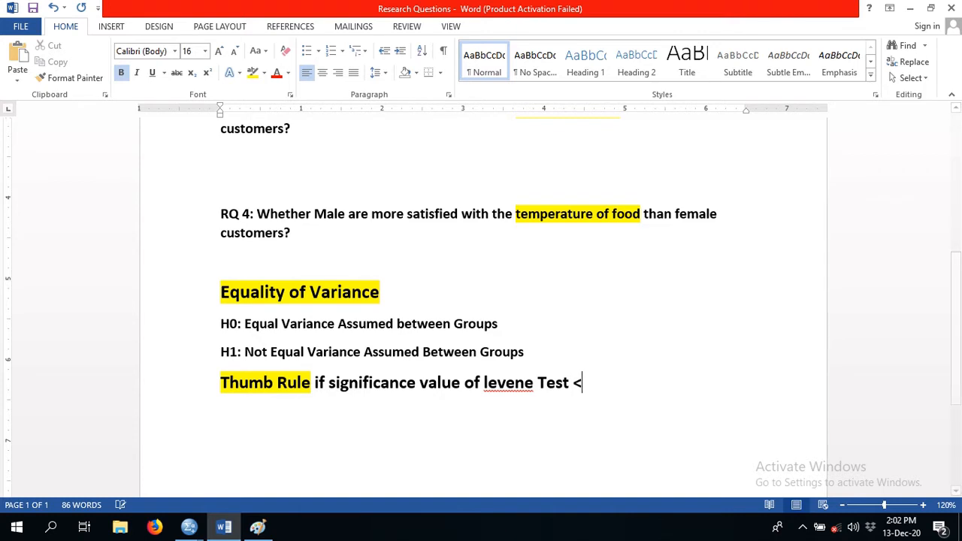
text(0)
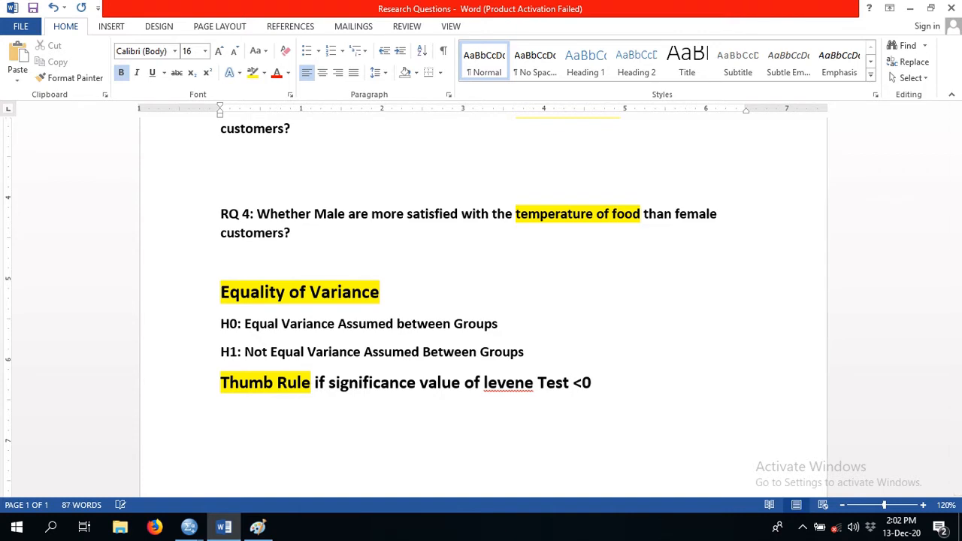
text(.05)
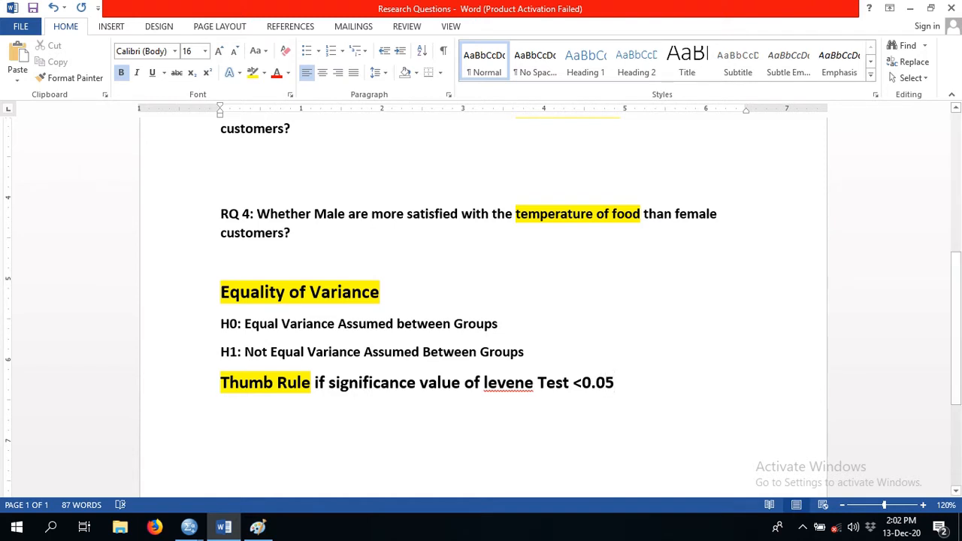
text(=)
- Complete the Thumb Rule condition with the threshold "<=0.05" after "levene Test"
key(End)
right_click(506, 382)
key(Escape)
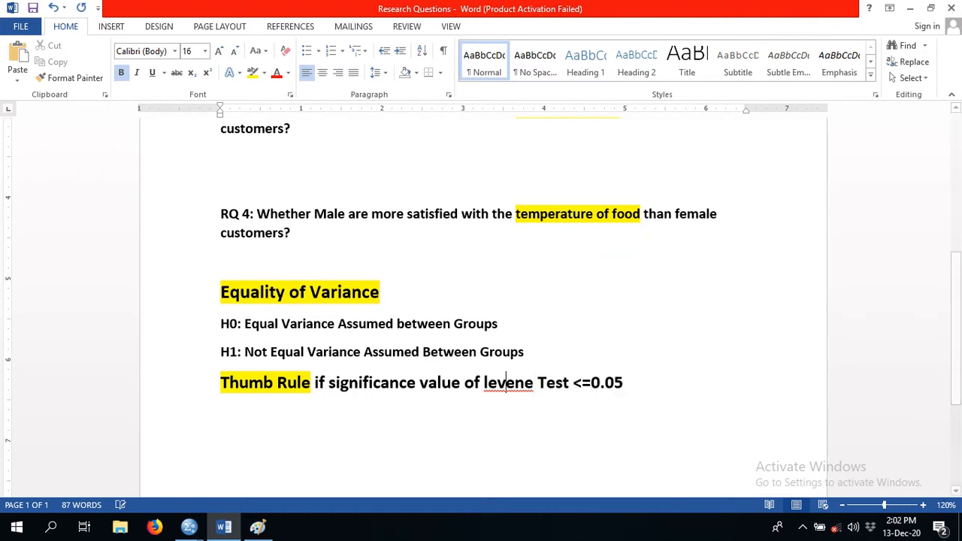
- Highlight the condition "if significance value of levene Test <=0.05" in green
triple_click(417, 383)
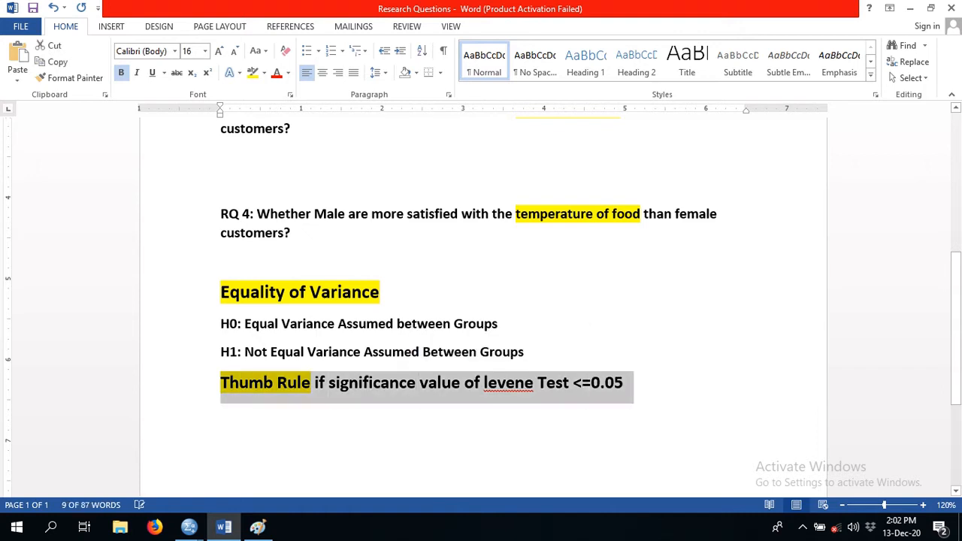
click(416, 382)
drag(314, 382, 633, 385)
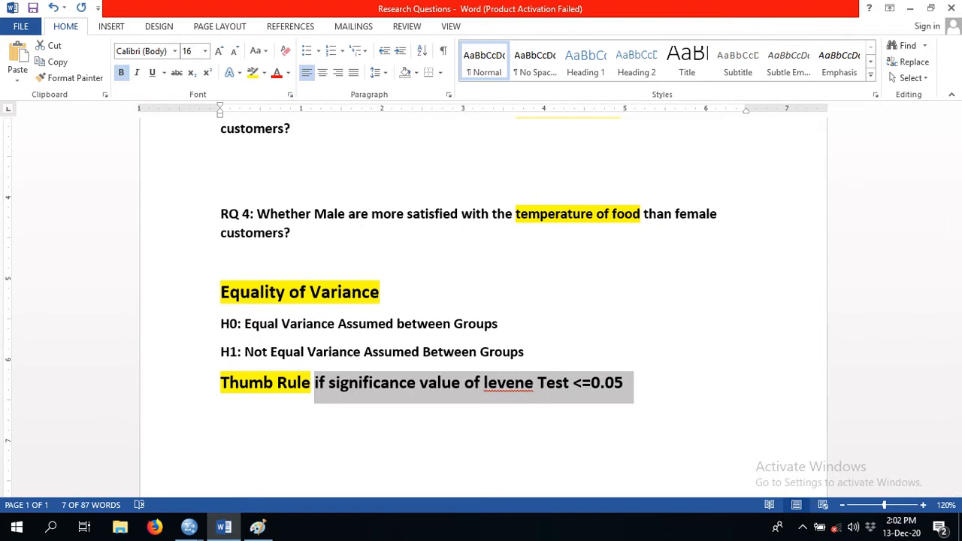
click(264, 72)
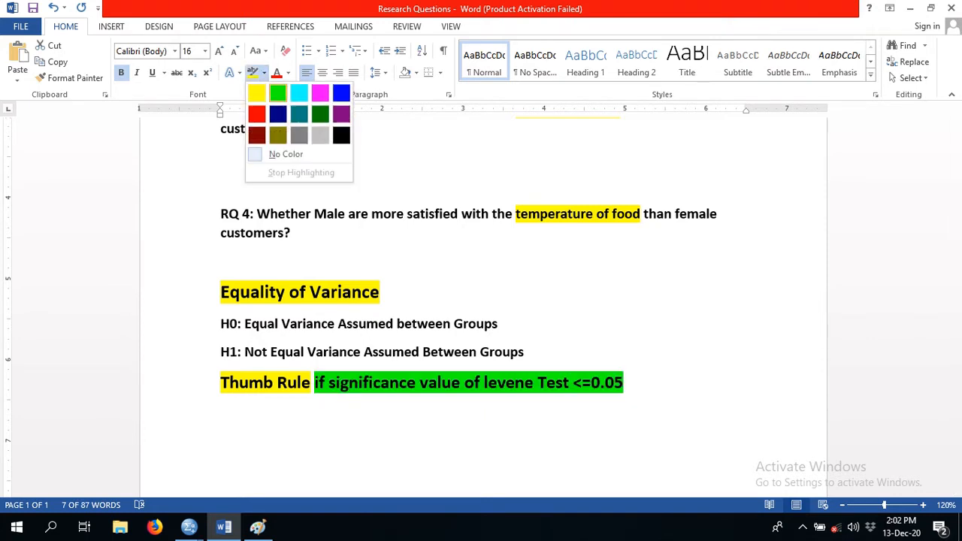
click(278, 94)
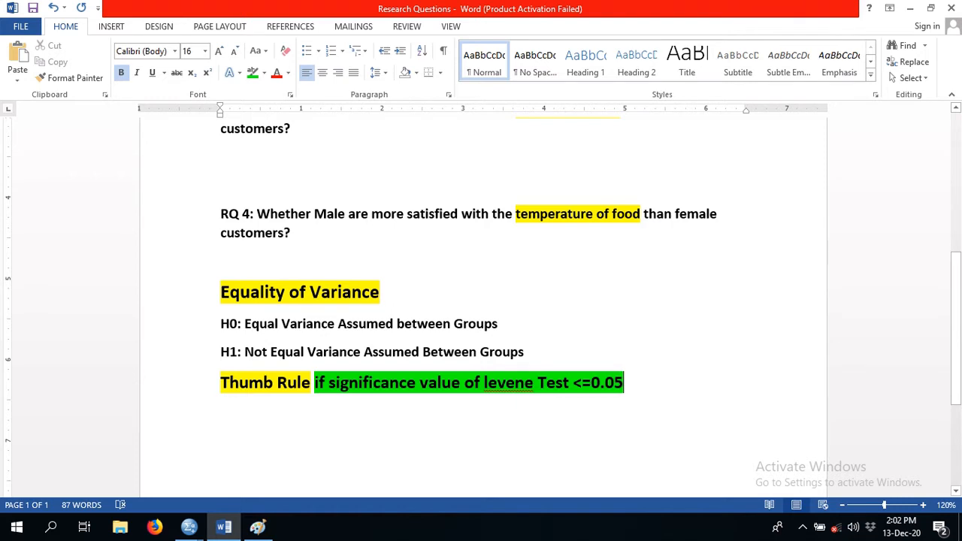
- Append ", the" to the Thumb Rule condition and extend the green highlight over it
text(, )
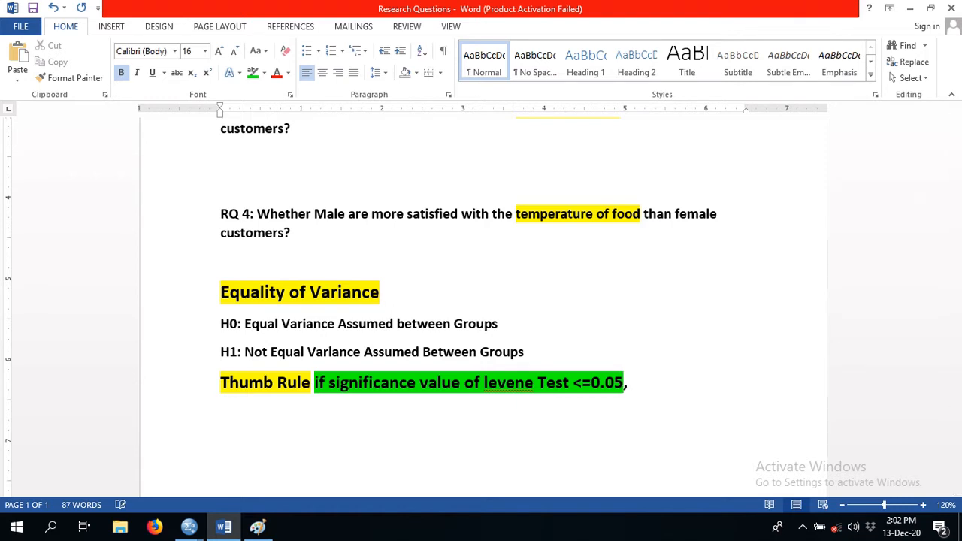
text(the)
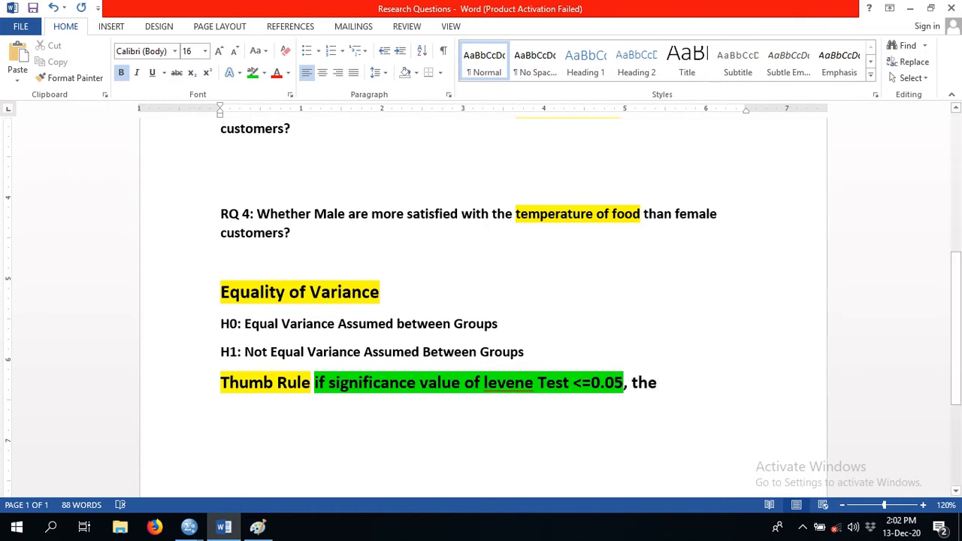
drag(658, 382, 573, 383)
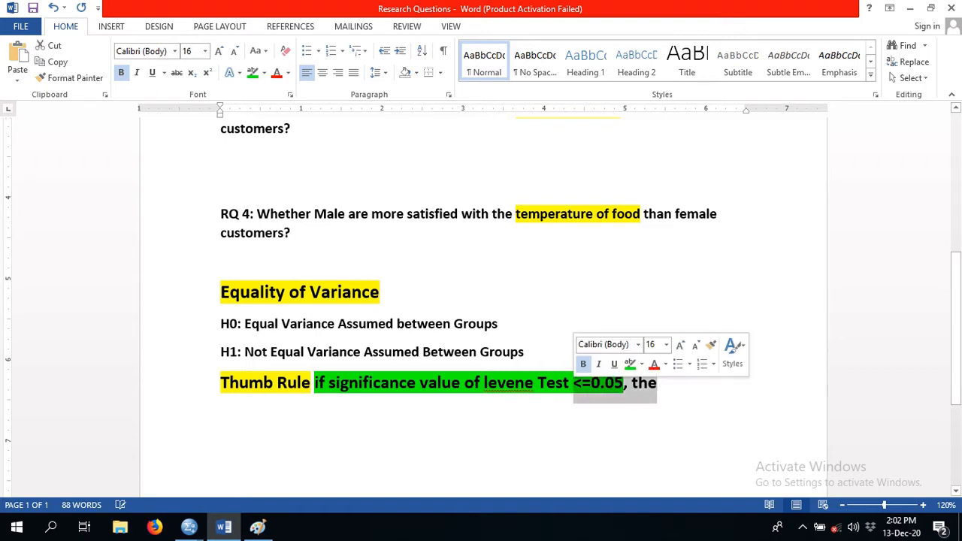
click(254, 72)
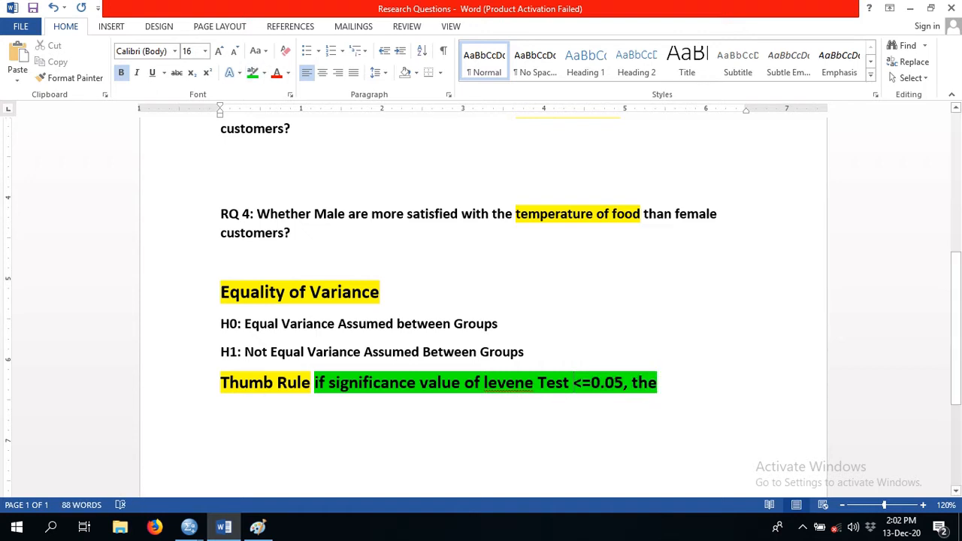
- Finish the Thumb Rule line with "Accept Ho" and highlight those words in green
text(A)
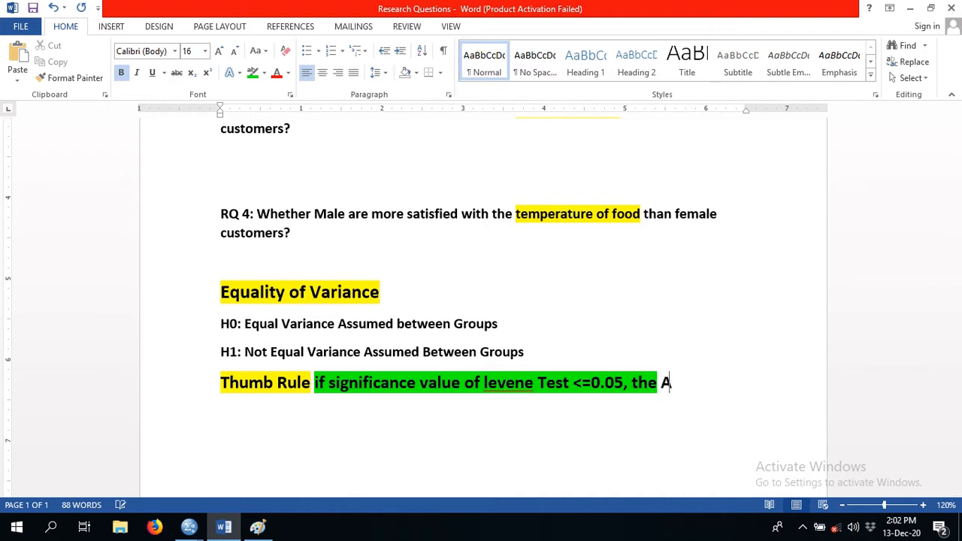
text(ccept Ho)
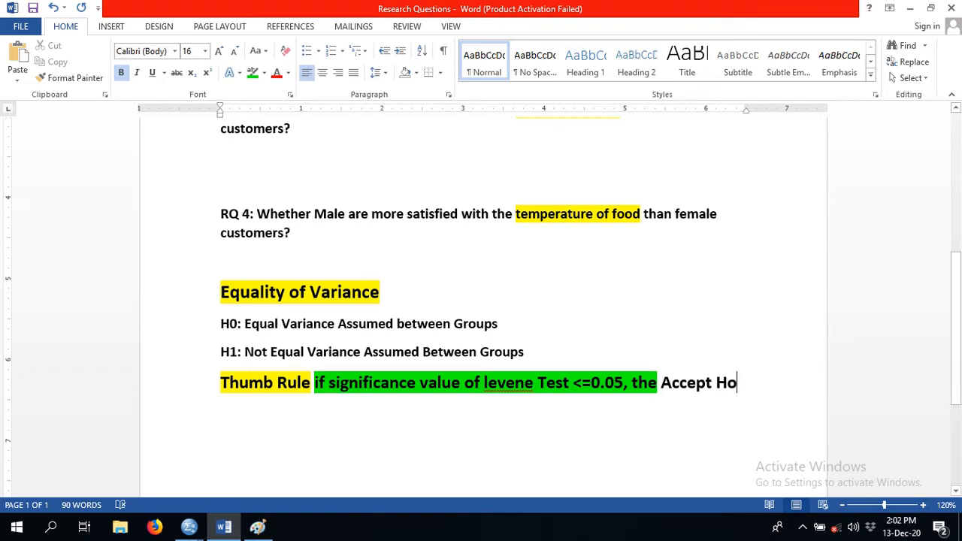
key(ctrl+shift+Left)
key(ctrl+shift+Left)
key(ctrl+shift+Left)
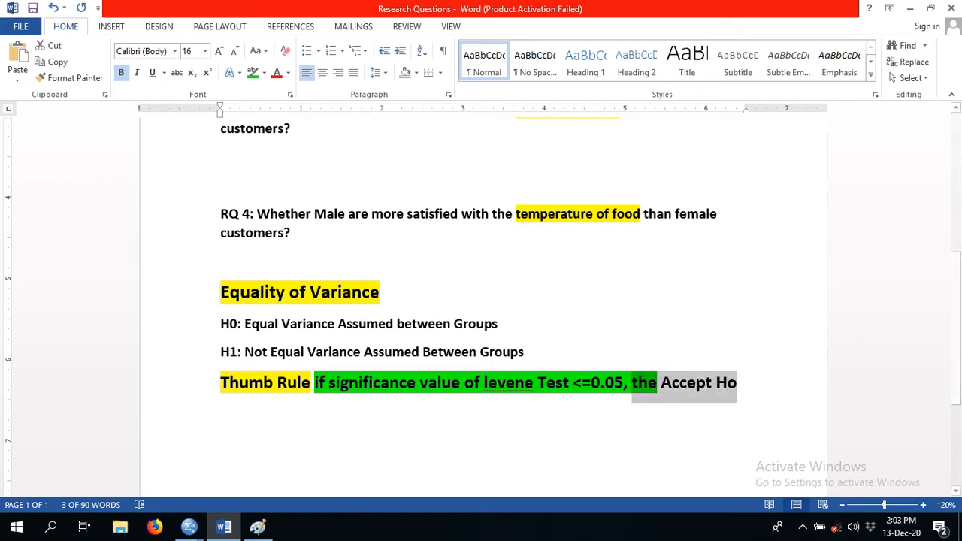
click(253, 73)
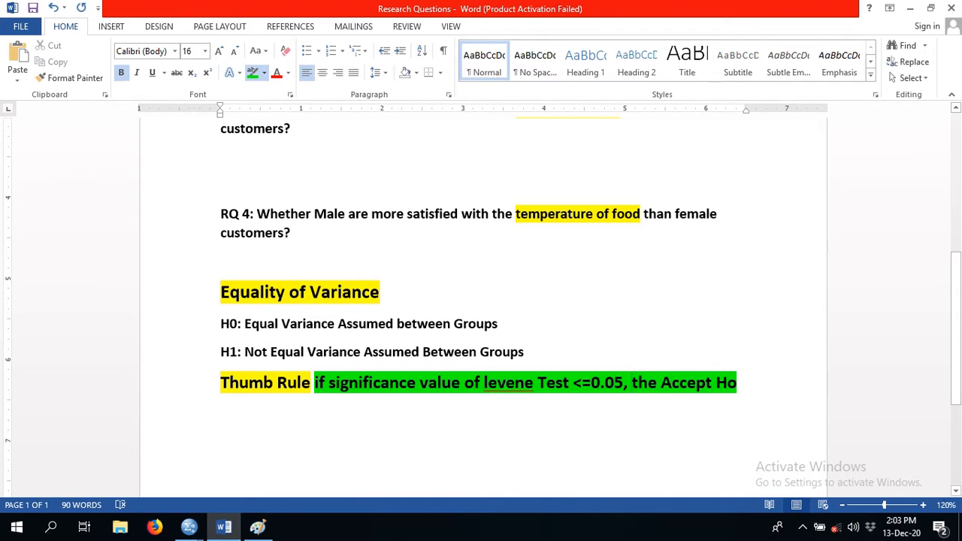
- Highlight the "H0:" and "H1:" labels and the statement "Equal Variance Assumed between Groups" in green
mouse_move(241, 324)
mouse_down()
mouse_move(221, 324)
mouse_move(221, 352)
mouse_up()
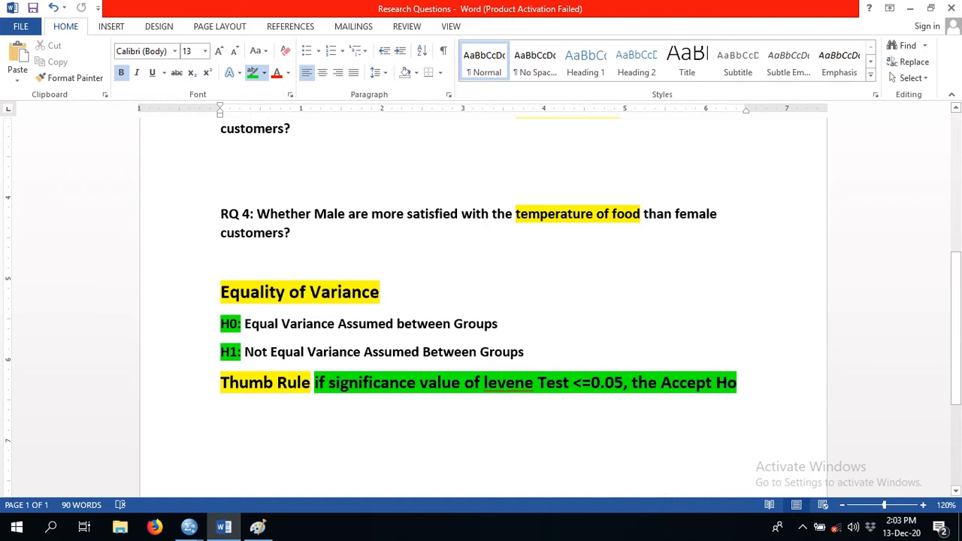
key(ctrl+shift+Left)
key(ctrl+shift+Left)
key(ctrl+shift+Left)
key(ctrl+shift+Left)
key(ctrl+shift+Left)
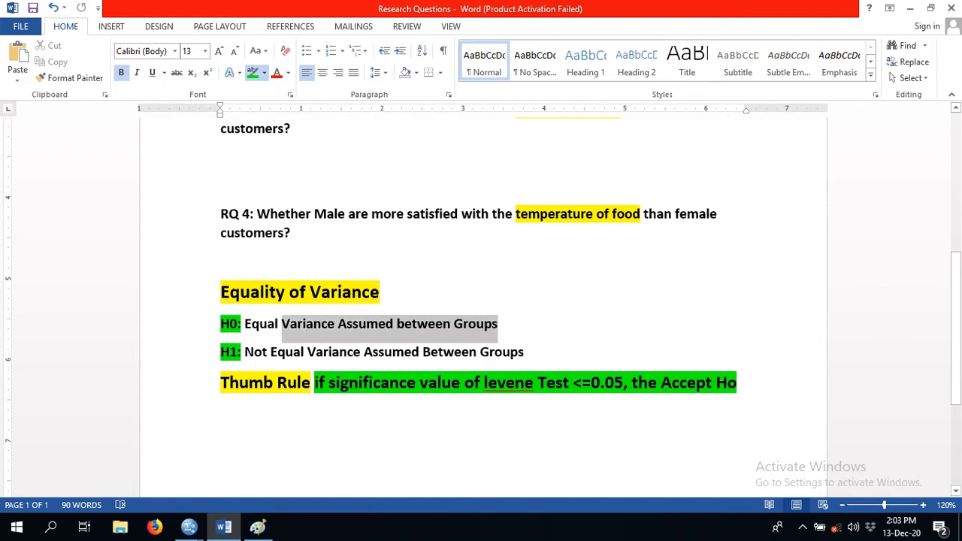
mouse_move(244, 324)
mouse_down()
mouse_move(236, 325)
mouse_move(245, 325)
mouse_up()
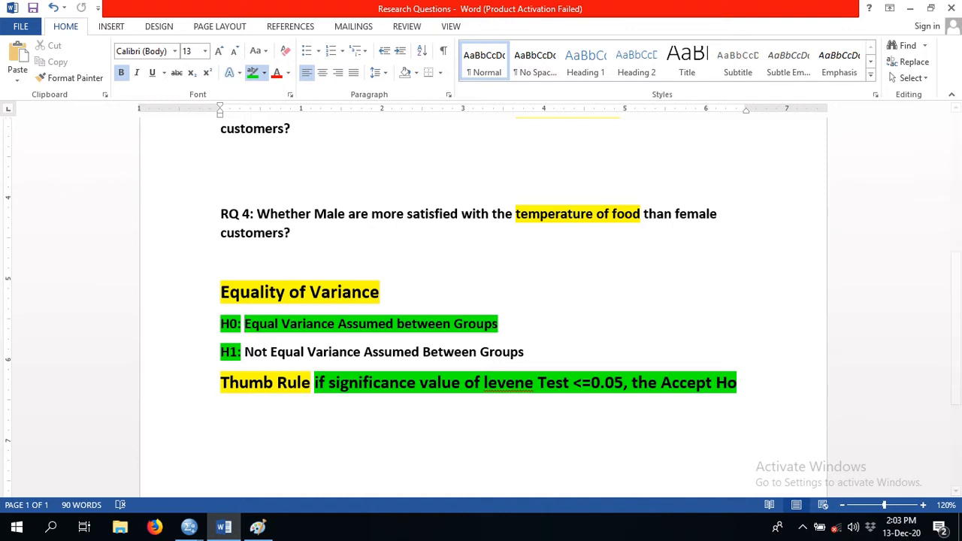
- Highlight the entire line "H1: Not Equal Variance Assumed Between Groups" in turquoise
click(264, 73)
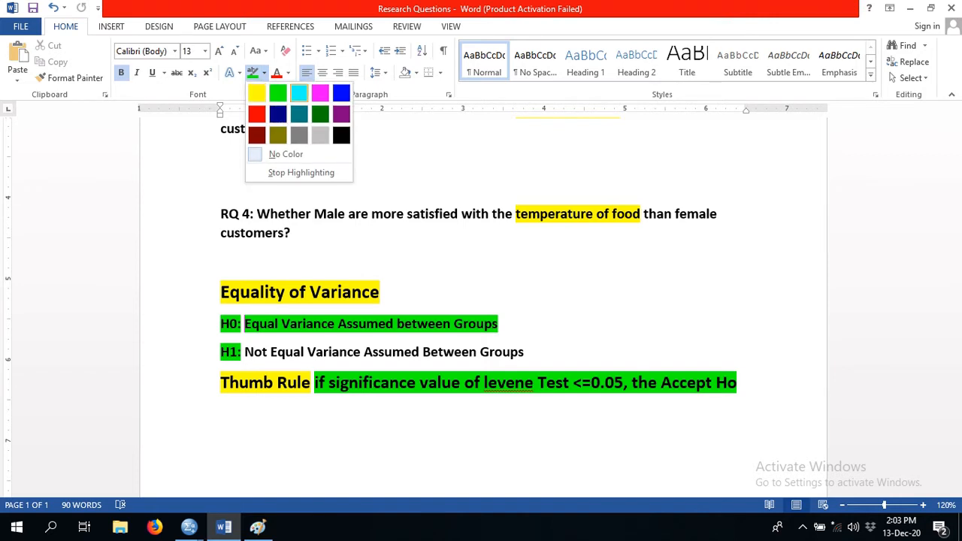
click(299, 94)
drag(531, 352, 220, 351)
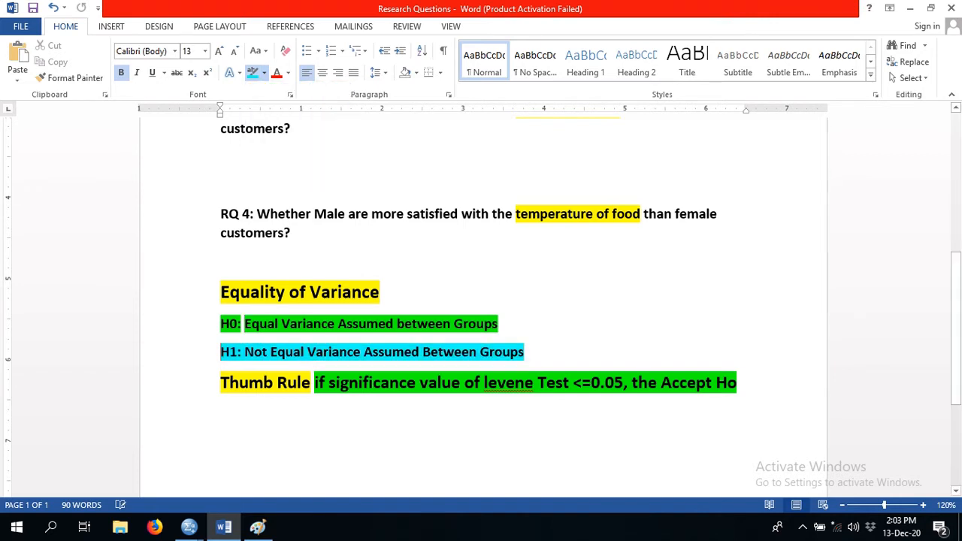
- Switch to the Paint screenshot, circle the Sig. value of Levene's test, and return to the Word thumb rule
click(420, 383)
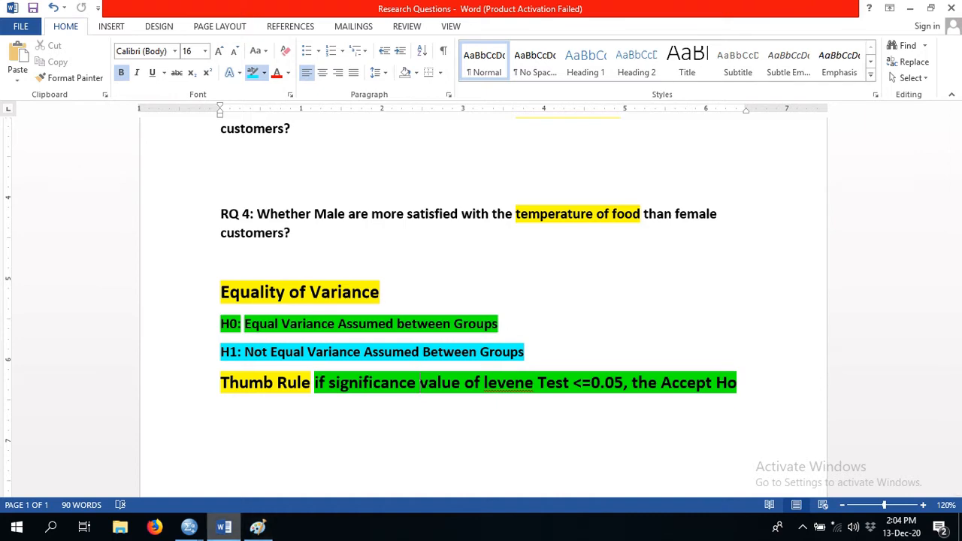
key(alt+Tab)
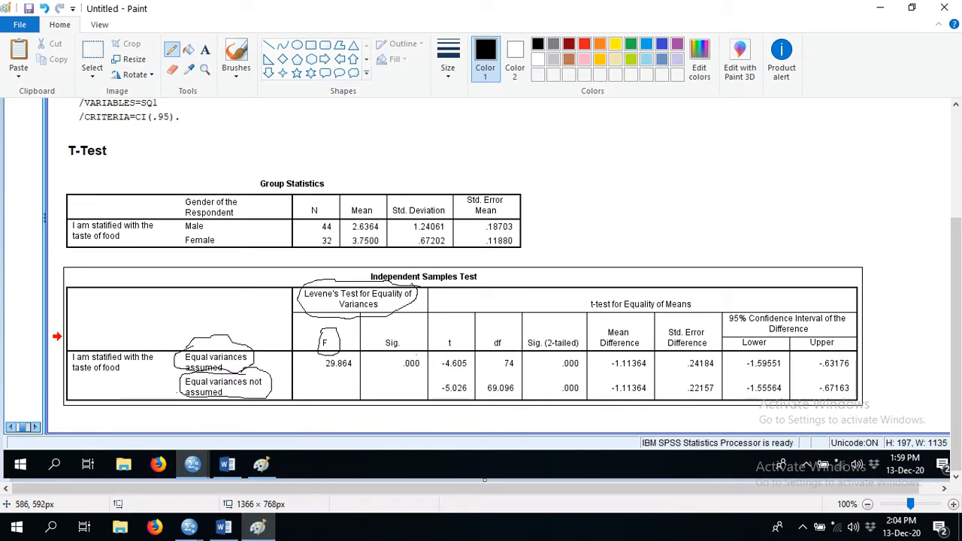
mouse_move(417, 355)
mouse_down()
mouse_move(392, 358)
mouse_move(418, 380)
mouse_move(423, 358)
mouse_move(406, 357)
mouse_up()
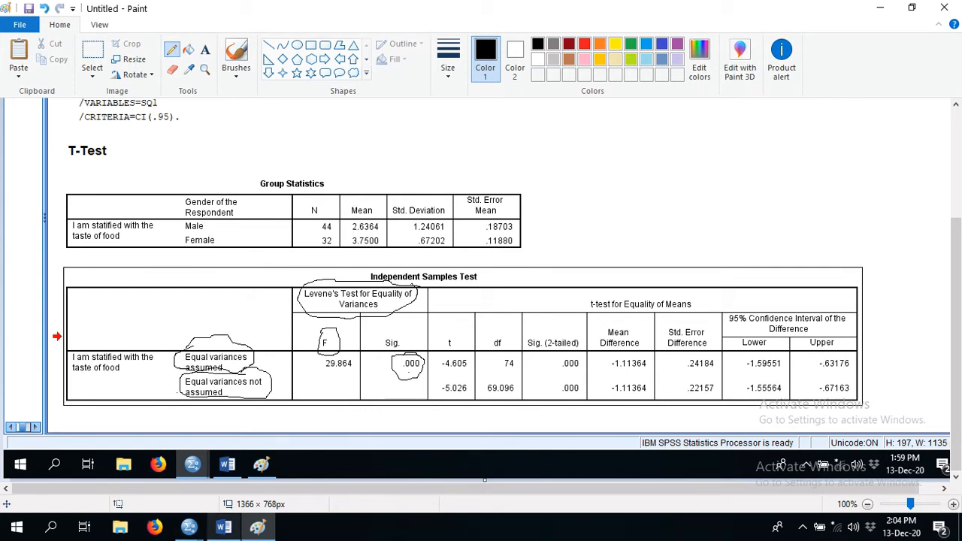
key(alt+Tab)
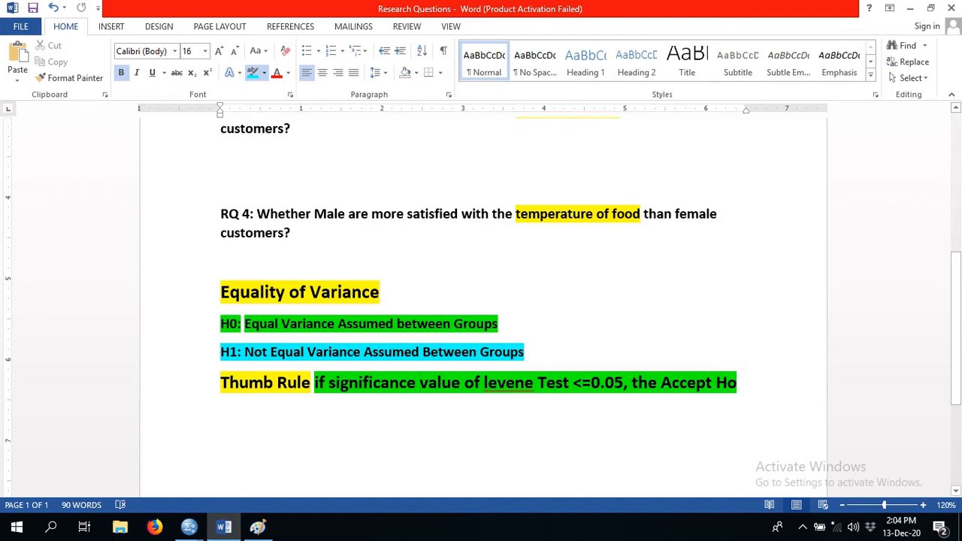
- Switch back to Paint and draw an arrow pointing at the "Equal variances assumed" row label
click(258, 526)
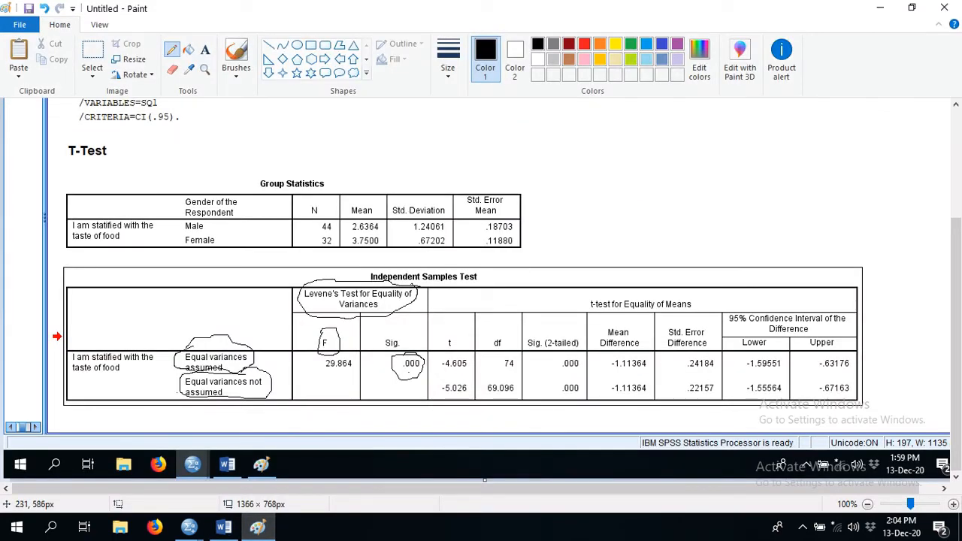
drag(186, 351, 272, 283)
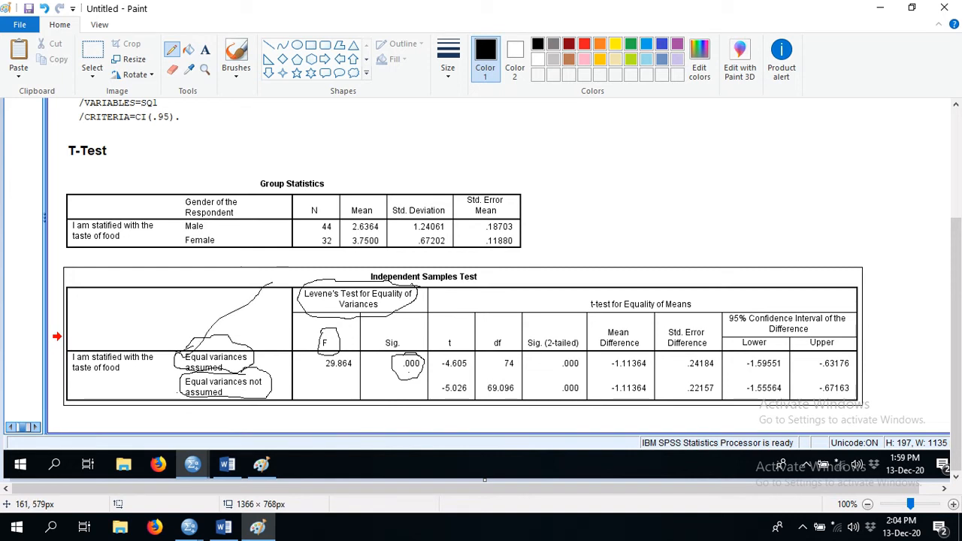
drag(171, 340, 174, 356)
- Circle the t values in both variance rows and undo those pencil marks
mouse_move(456, 354)
mouse_down()
mouse_move(449, 372)
mouse_move(465, 372)
mouse_move(456, 352)
mouse_move(436, 388)
mouse_move(468, 398)
mouse_move(477, 389)
mouse_up()
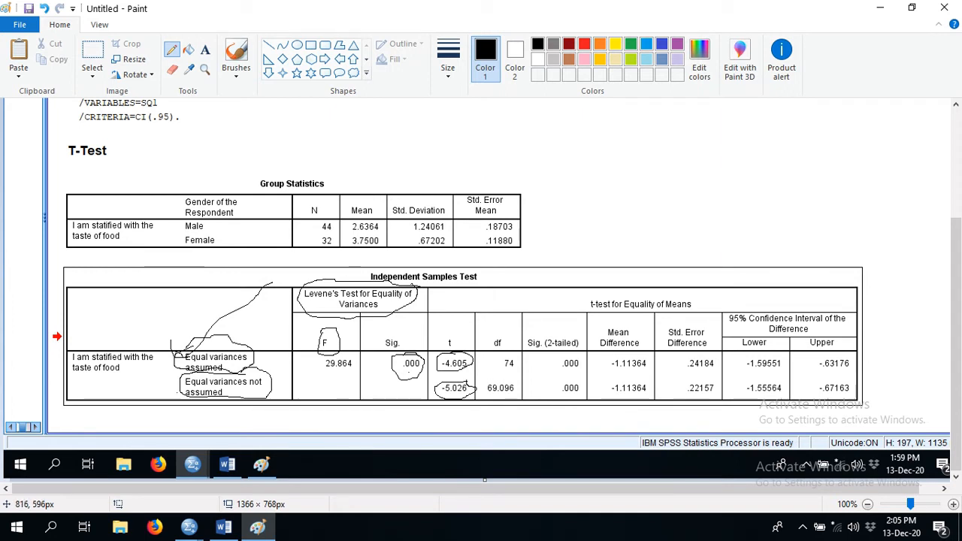
mouse_move(574, 360)
mouse_down()
mouse_move(556, 355)
mouse_move(554, 370)
mouse_move(575, 362)
mouse_up()
key(ctrl+z)
key(ctrl+z)
key(ctrl+z)
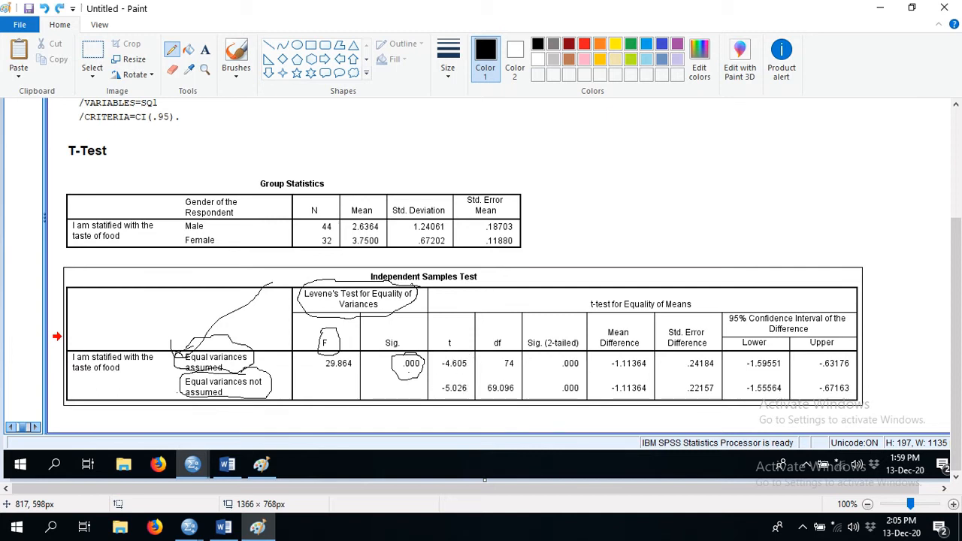
- Circle the two-tailed Sig. and t values in the equal-variances row and undo those pencil marks
mouse_move(580, 360)
mouse_down()
mouse_move(556, 359)
mouse_move(569, 373)
mouse_move(583, 362)
mouse_up()
mouse_move(460, 358)
mouse_down()
mouse_move(440, 359)
mouse_move(444, 372)
mouse_move(475, 362)
mouse_up()
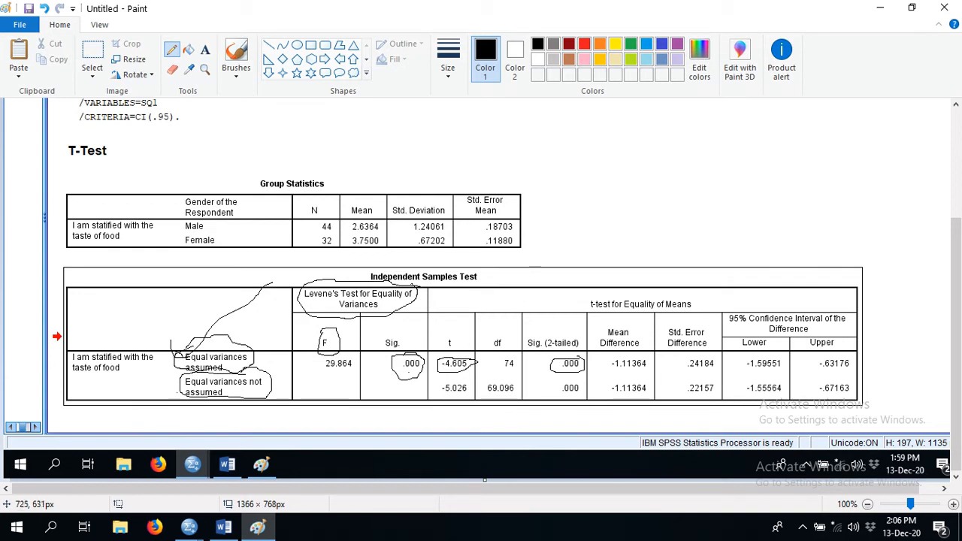
key(ctrl+z)
key(ctrl+z)
key(ctrl+z)
key(ctrl+z)
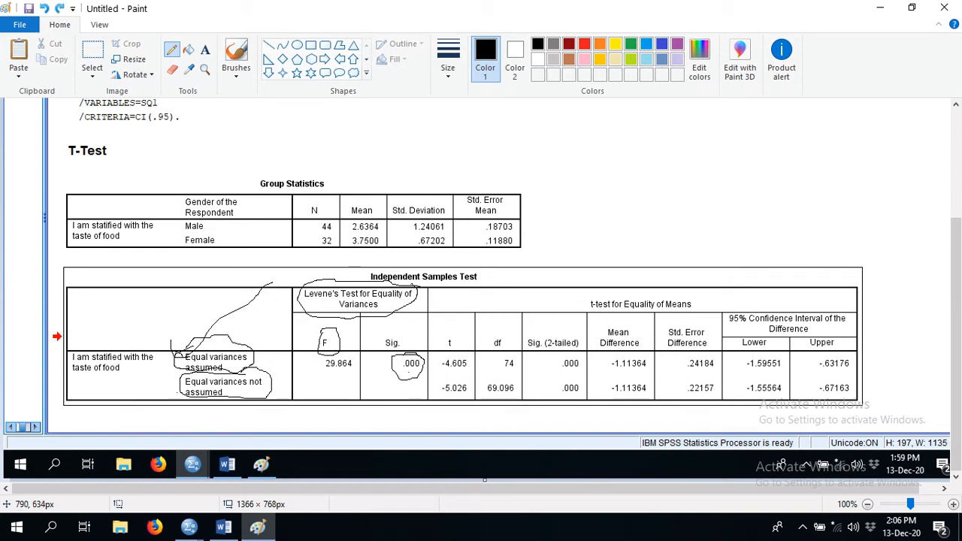
- Undo all remaining pencil marks and draw one loop around t, df and Sig. (2-tailed) for the equal-variances-assumed row
key(ctrl+z)
key(ctrl+z)
key(ctrl+z)
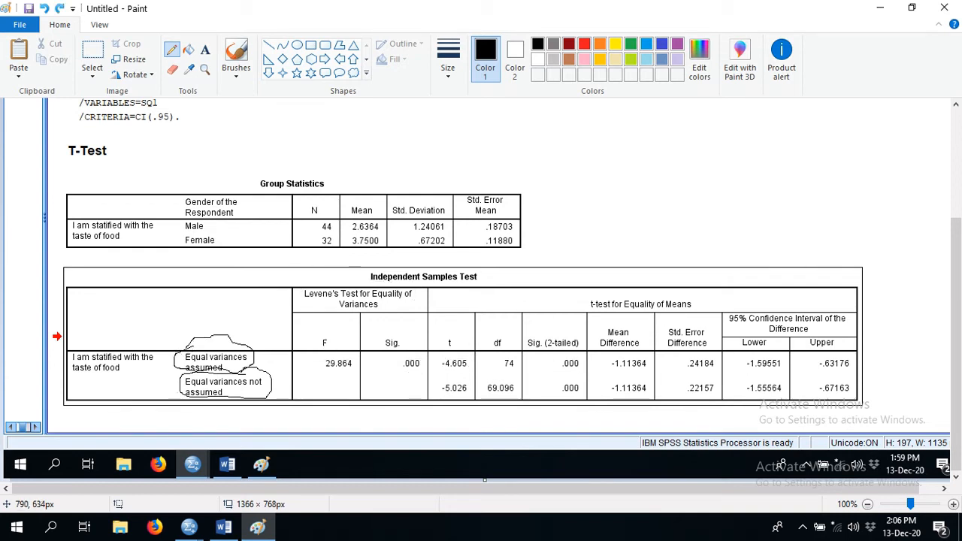
key(ctrl+z)
key(ctrl+z)
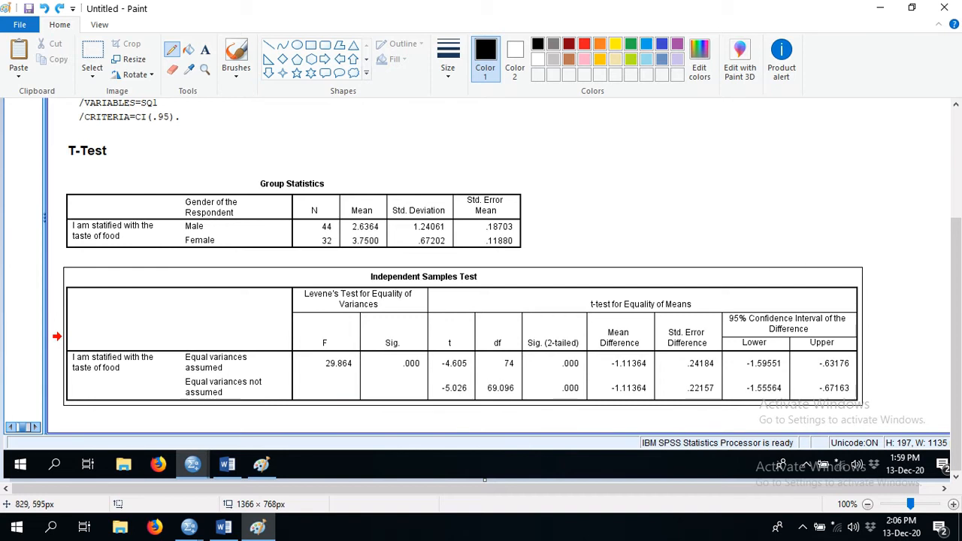
mouse_move(589, 349)
mouse_down()
mouse_move(553, 319)
mouse_move(482, 309)
mouse_move(437, 342)
mouse_move(434, 358)
mouse_move(472, 372)
mouse_move(582, 368)
mouse_up()
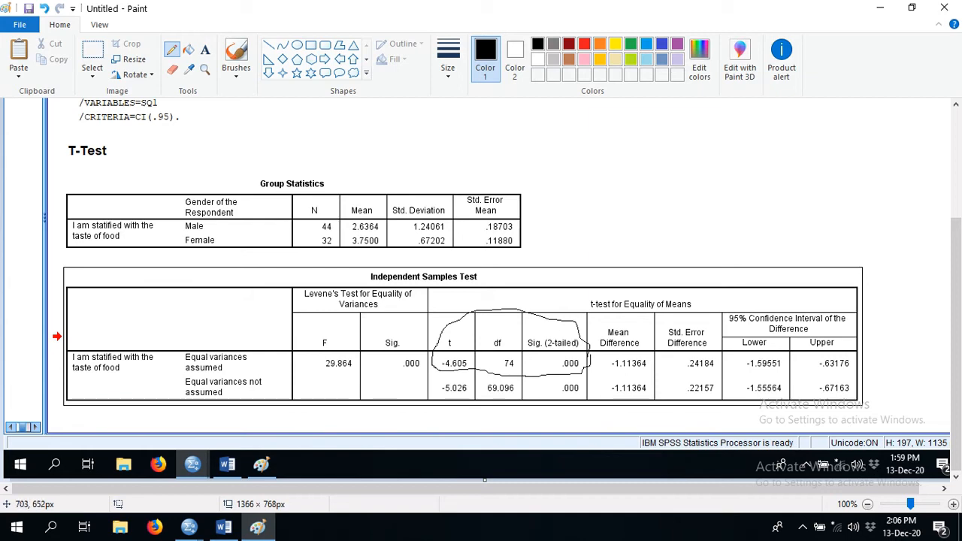
- Switch to Word and start a new heading with "Thumb Rule", leaving blank lines below the Levene thumb rule
click(224, 526)
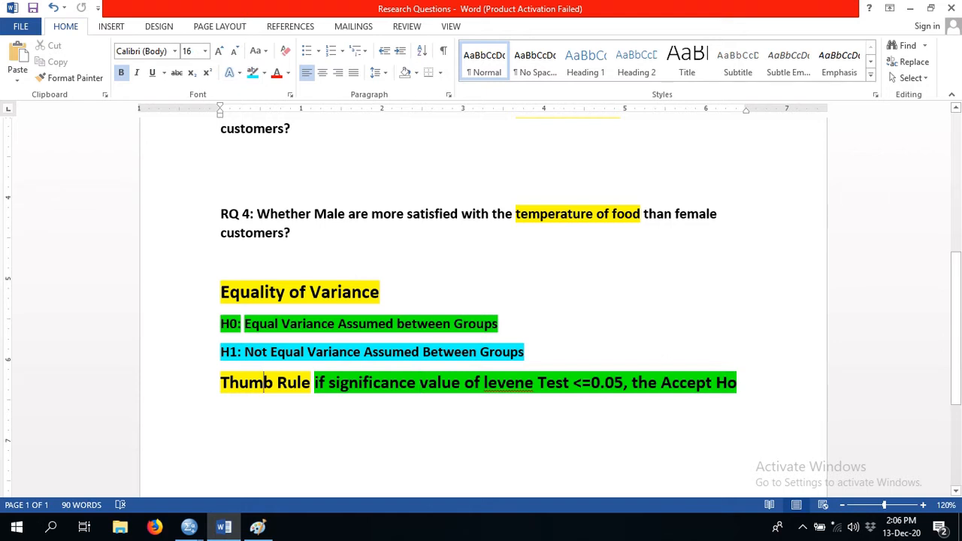
key(End)
key(Return)
key(Return)
key(Return)
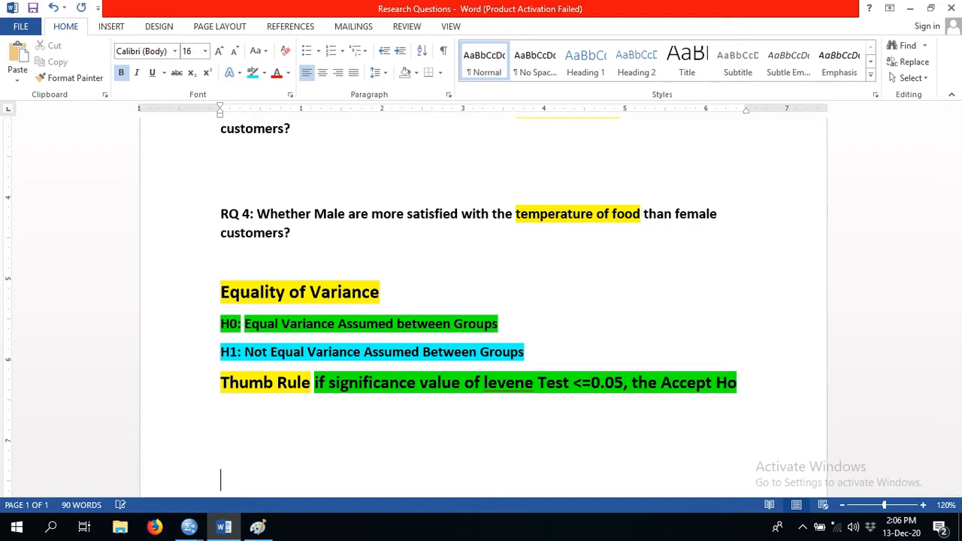
text(Thumb Rule of)
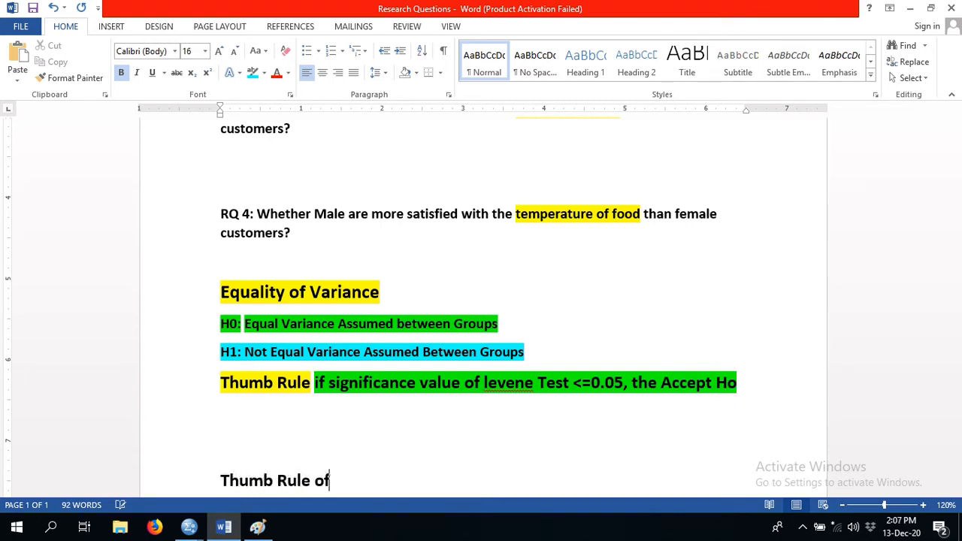
- Complete the new heading so it reads "Thumb Rule for Means"
key(BackSpace)
key(BackSpace)
text(for )
text(S)
key(BackSpace)
text(Two )
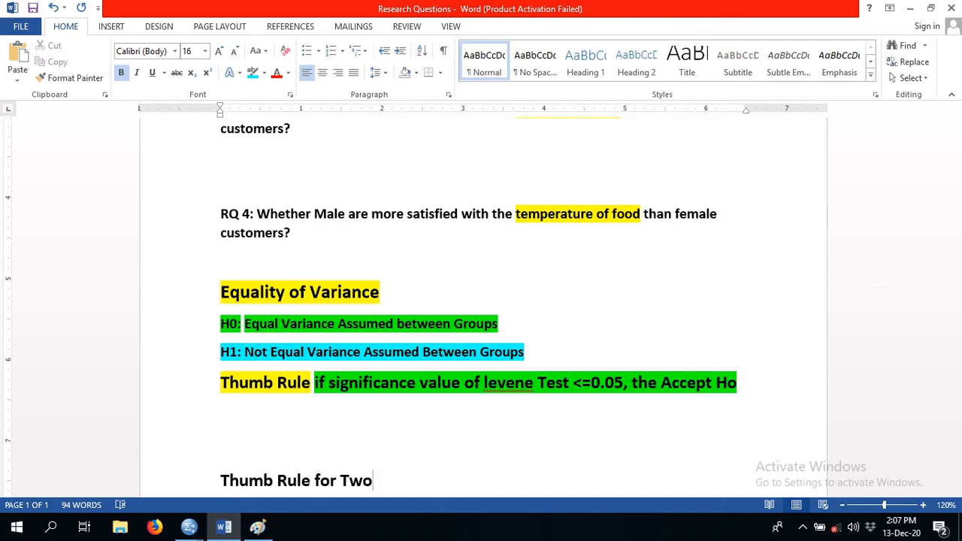
text(Sam)
key(BackSpace)
key(BackSpace)
key(BackSpace)
key(BackSpace)
key(BackSpace)
key(BackSpace)
key(BackSpace)
text(for)
key(BackSpace)
key(BackSpace)
key(BackSpace)
text(Means)
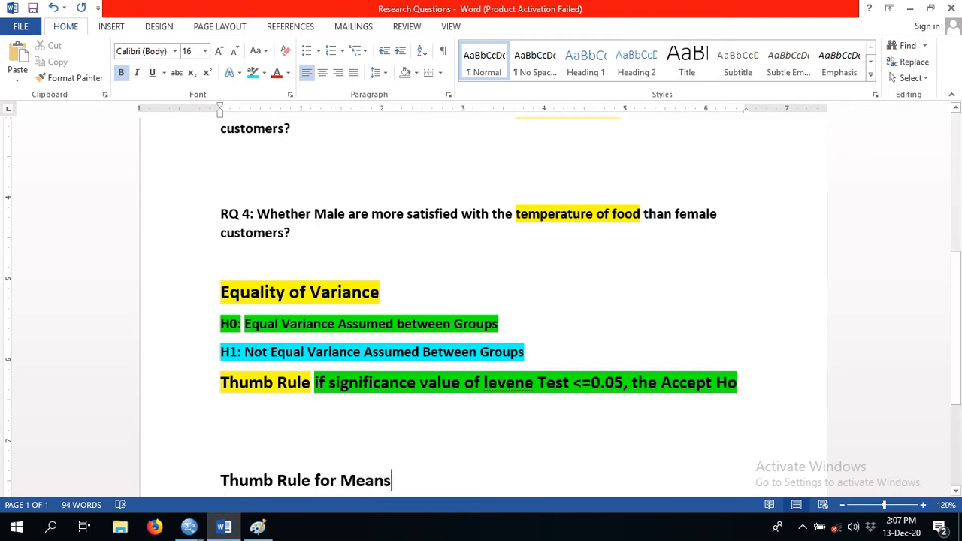
- Add a new line below "Thumb Rule for Means" and copy the "Equality of Variance" heading's formatting onto that heading
drag(392, 482, 220, 484)
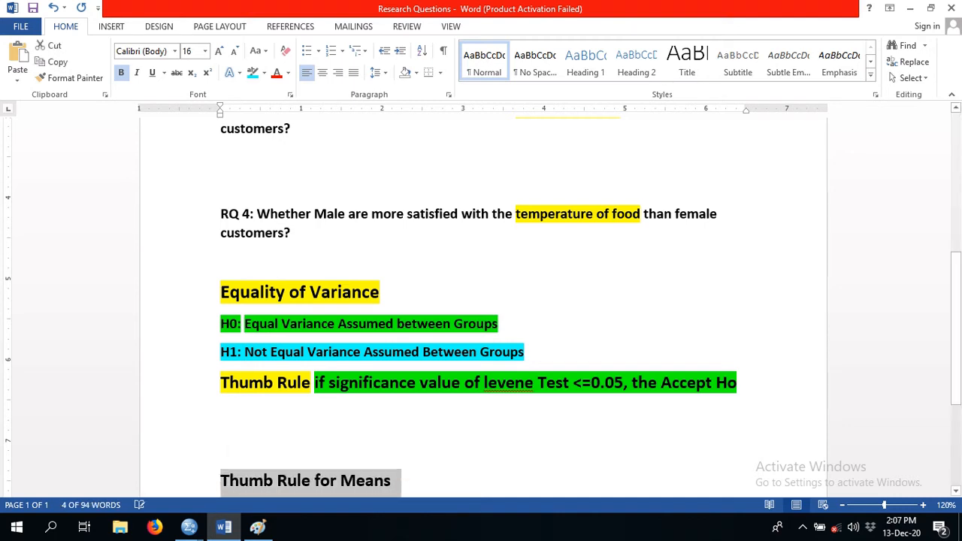
key(End)
key(Return)
key(Return)
key(Return)
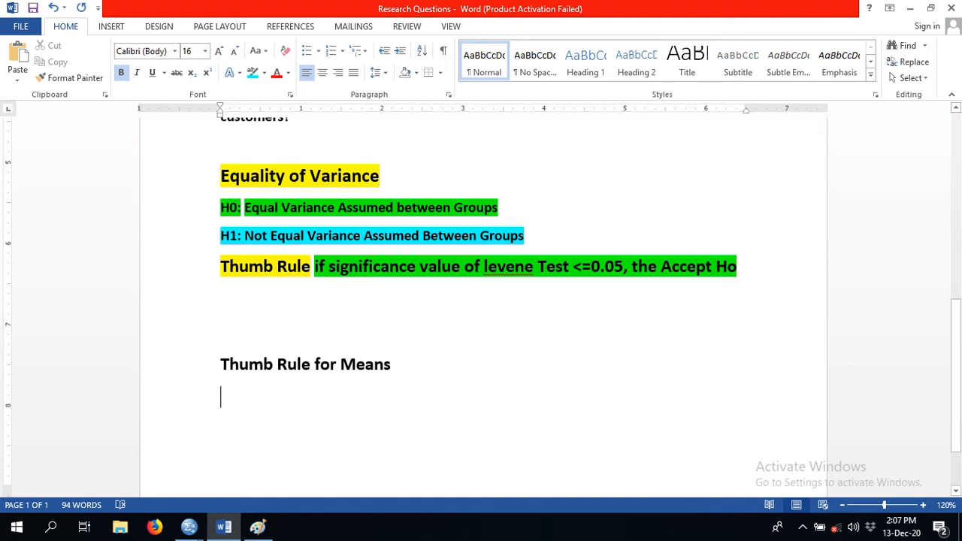
click(289, 175)
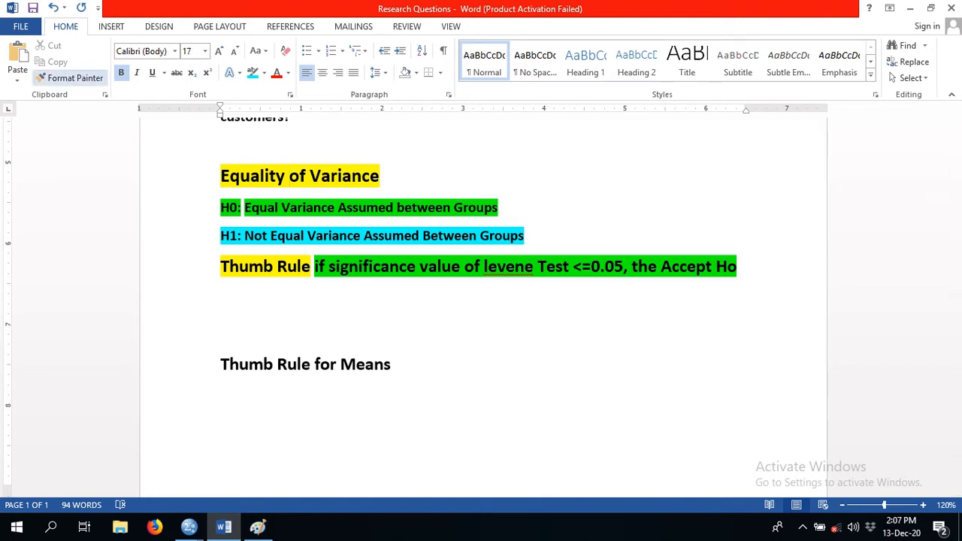
click(70, 78)
drag(221, 365, 403, 366)
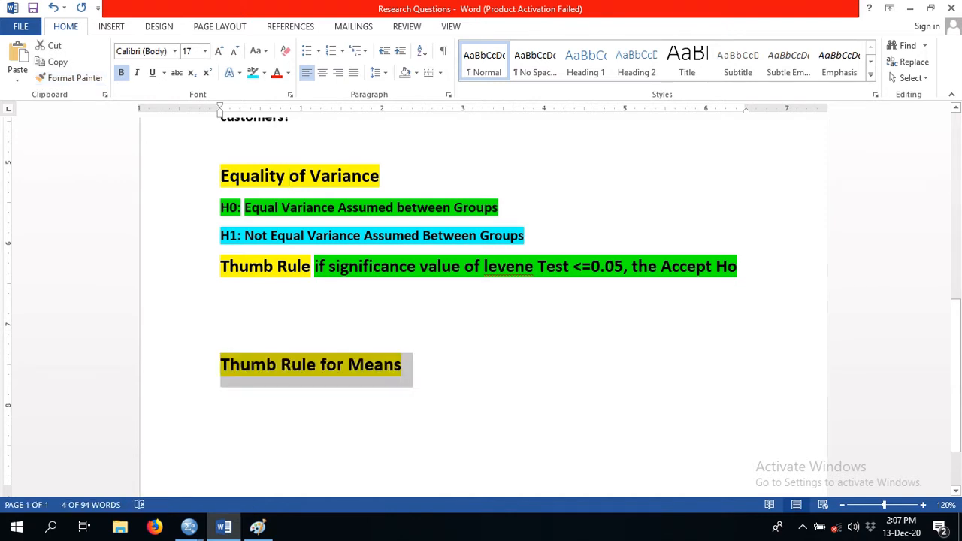
- Write the condition "If Sig value of T-Test <=0.05" on the line below the "Thumb Rule for Means" heading
click(221, 399)
text(If)
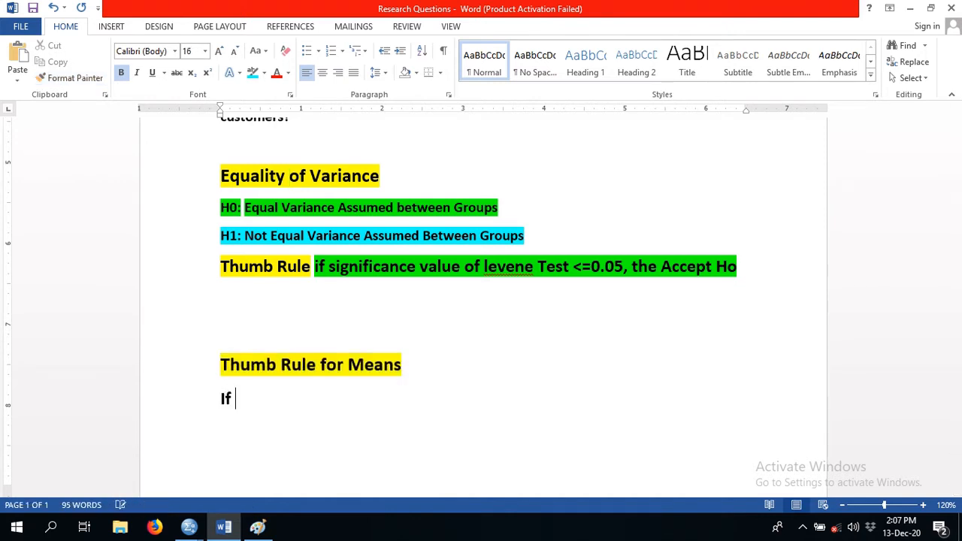
text( Sig value of T)
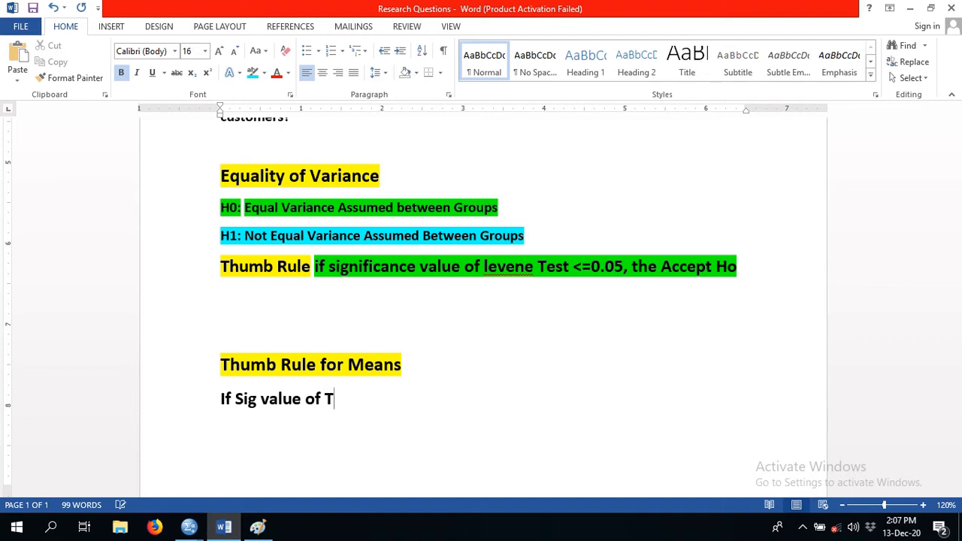
text(-Test <=)
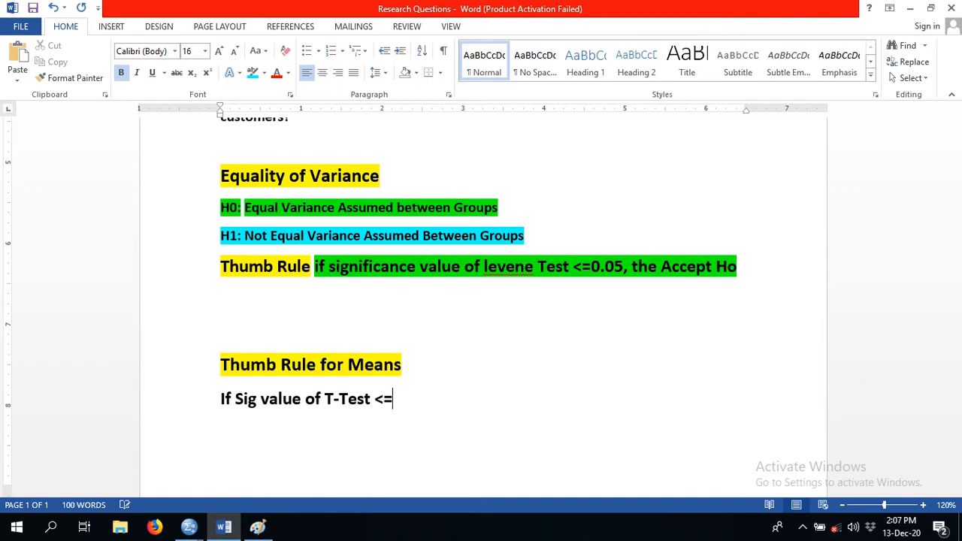
text(0.05, then)
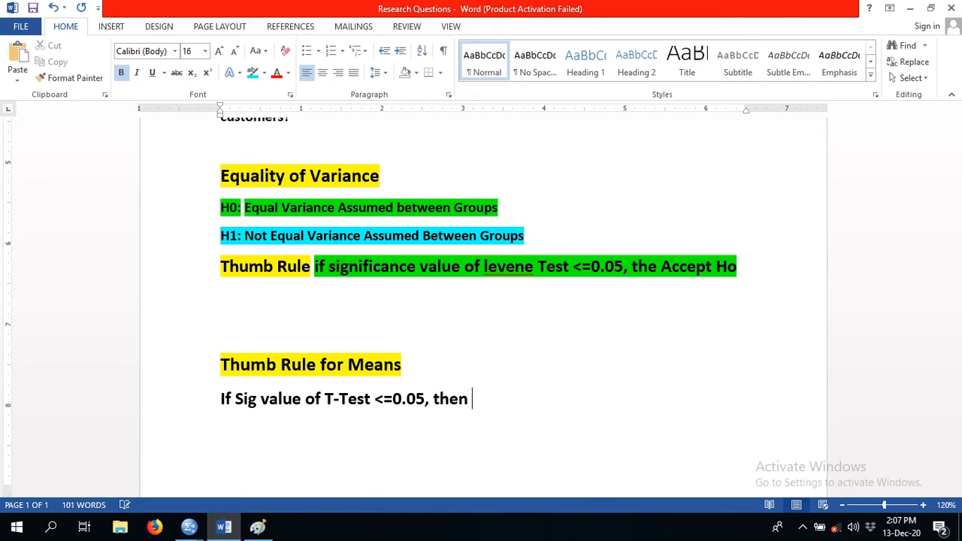
text( factor is sing)
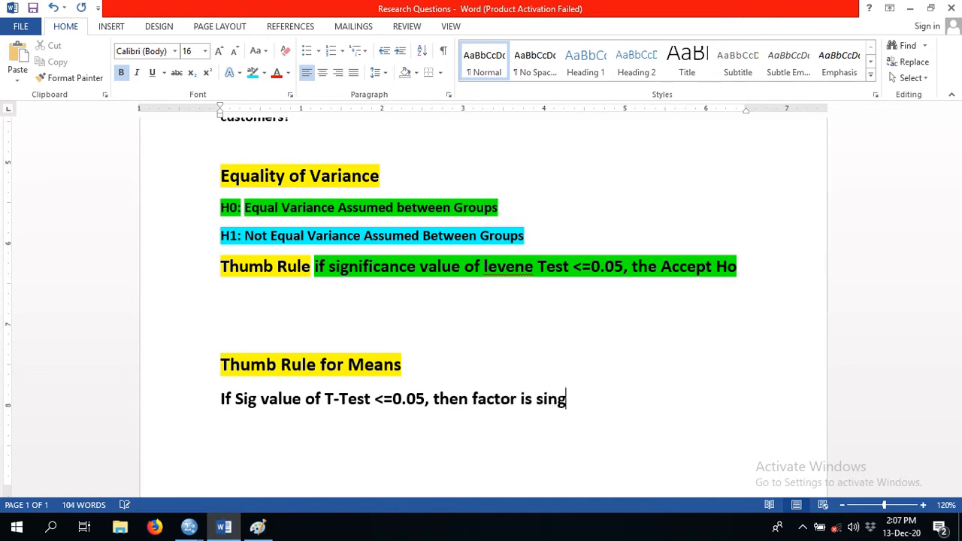
- Finish the T-Test condition line with ", then factor is significant"
key(BackSpace)
key(BackSpace)
text(gnificatn)
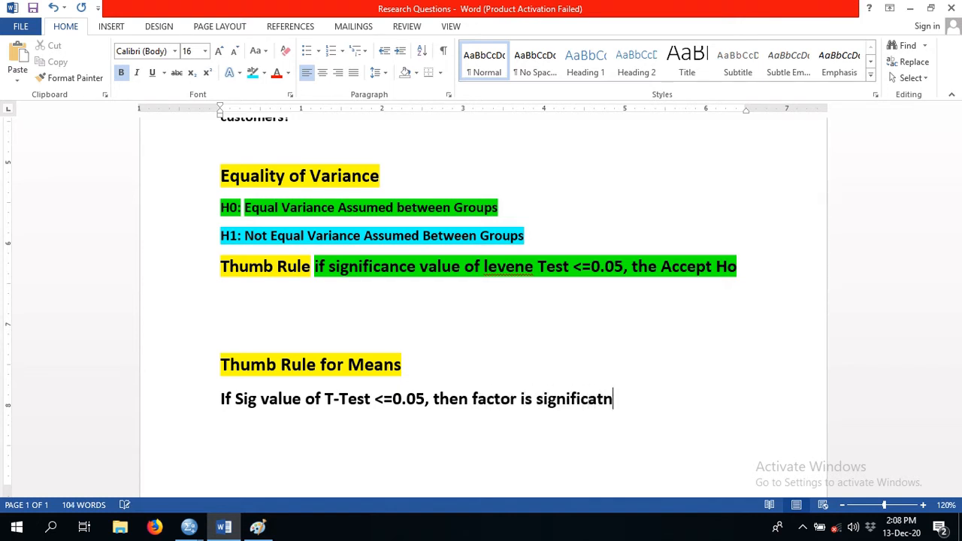
key(BackSpace)
key(BackSpace)
text(nt)
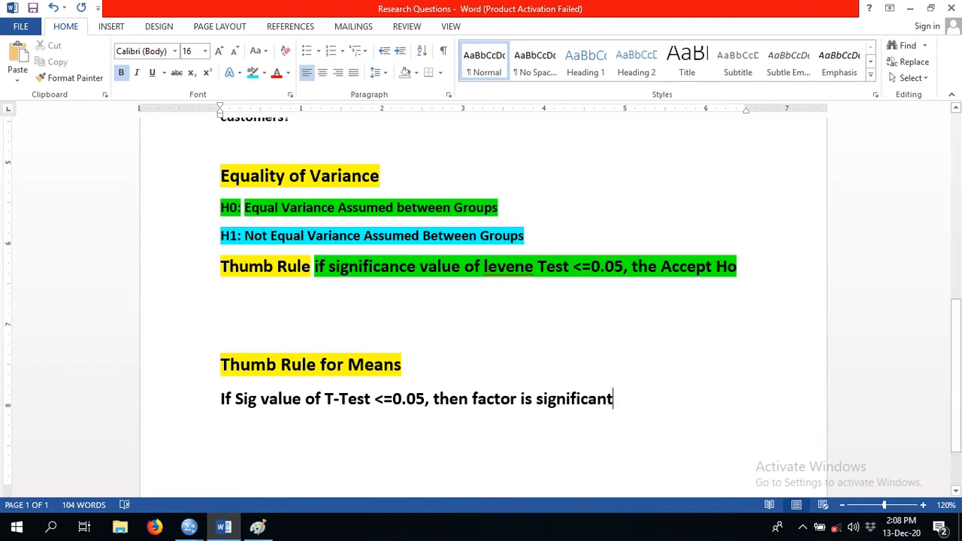
- Highlight the whole T-Test rule line in green
triple_click(348, 399)
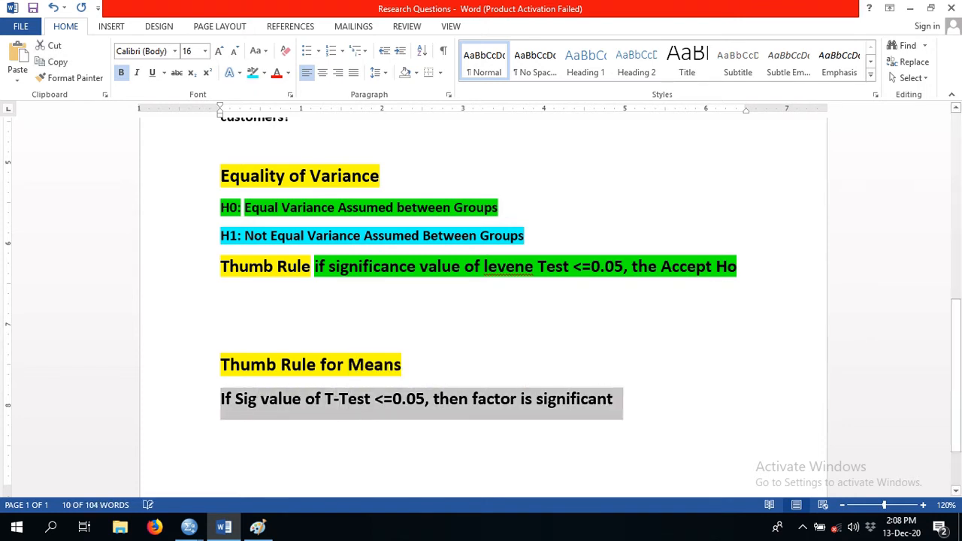
click(264, 72)
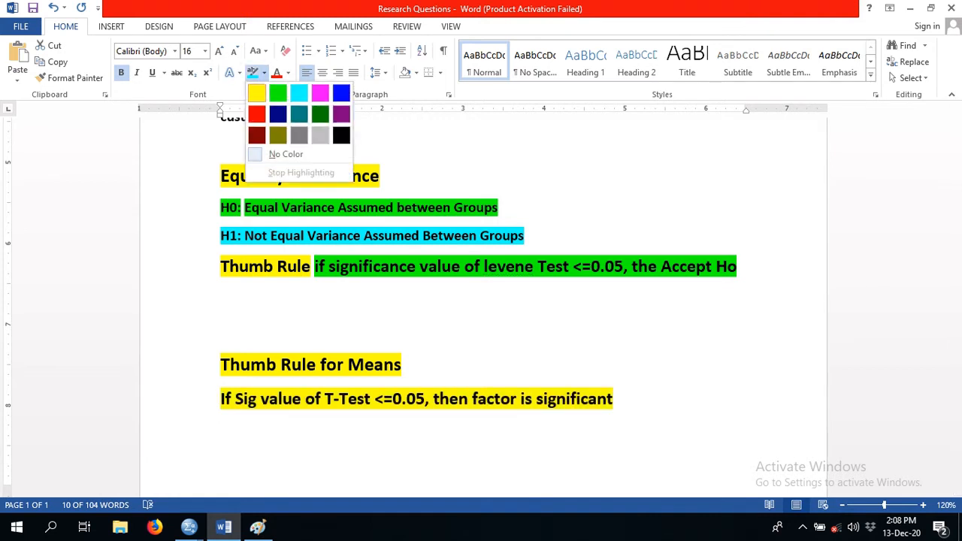
click(278, 93)
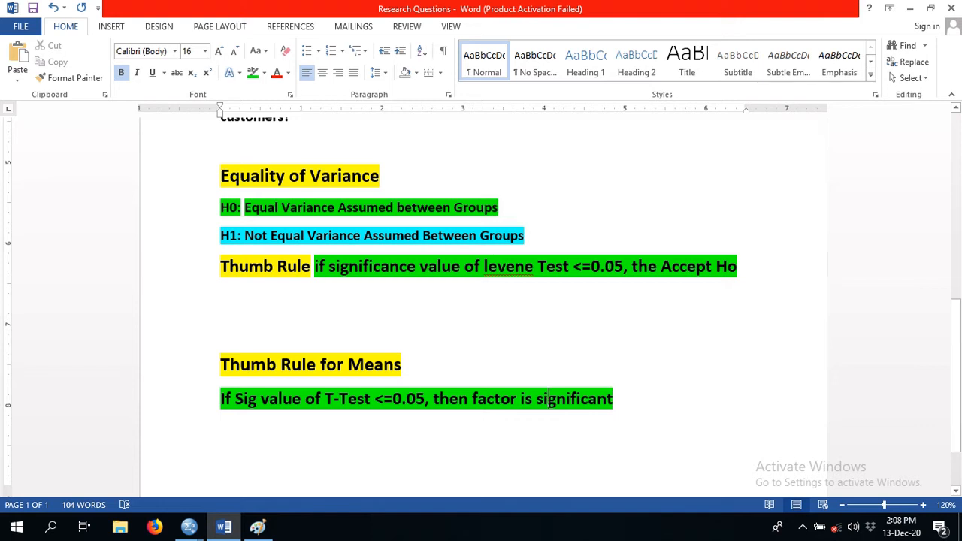
- Duplicate the green T-Test rule line directly beneath itself and select the copy
triple_click(547, 399)
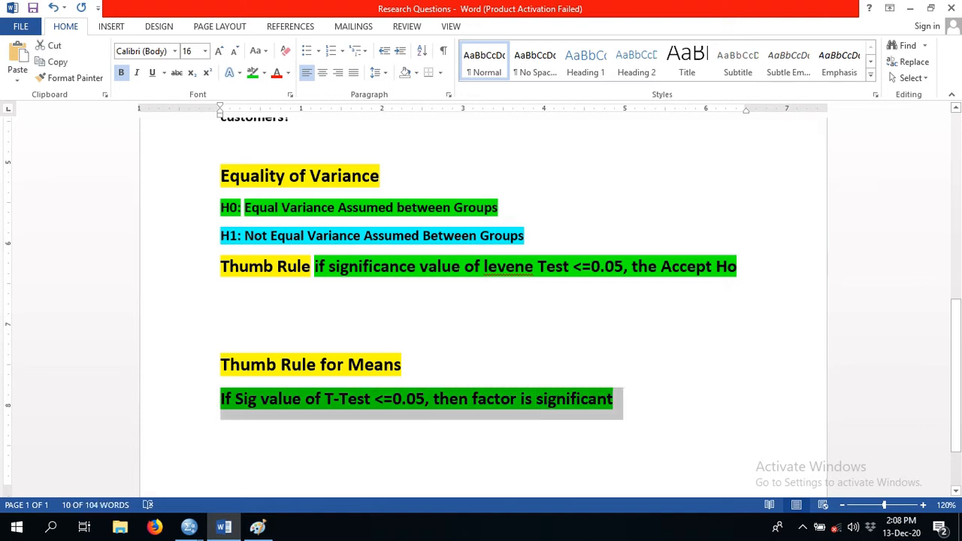
key(ctrl+c)
key(Right)
key(ctrl+v)
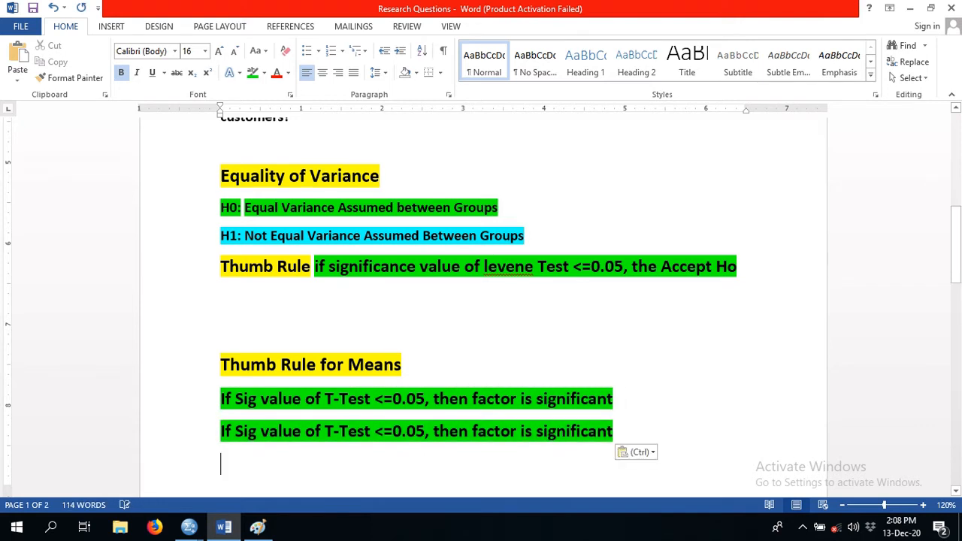
triple_click(364, 432)
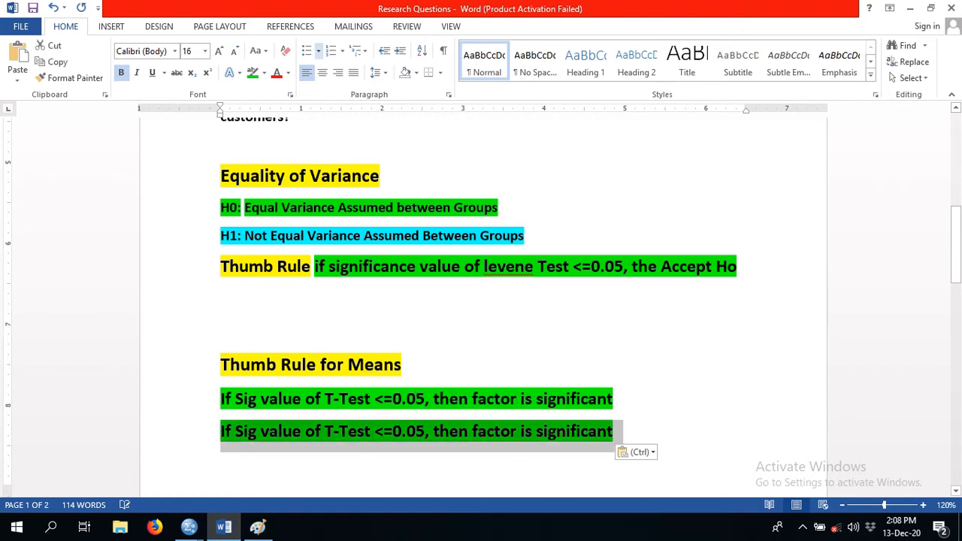
- Highlight the copied T-Test rule line in turquoise and change its "<=" comparison to ">"
click(264, 73)
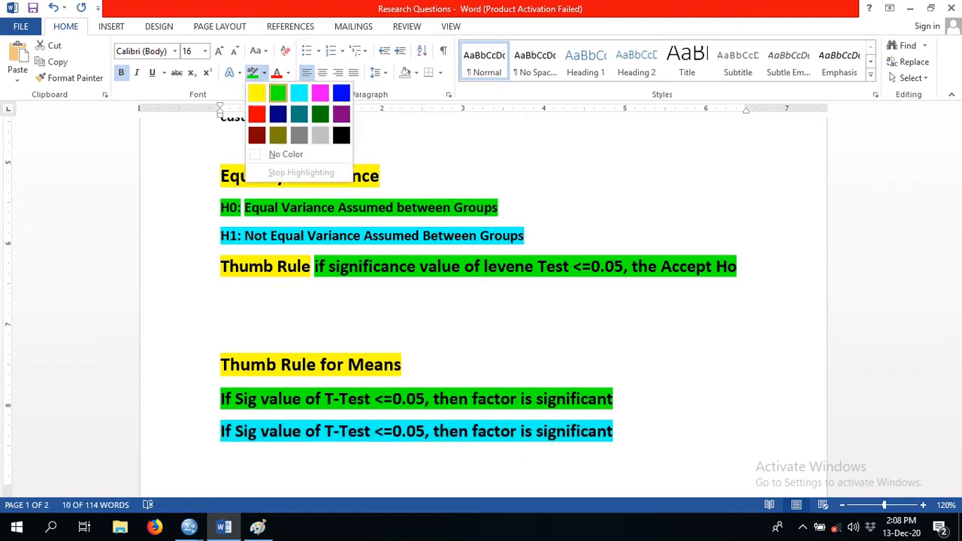
click(299, 93)
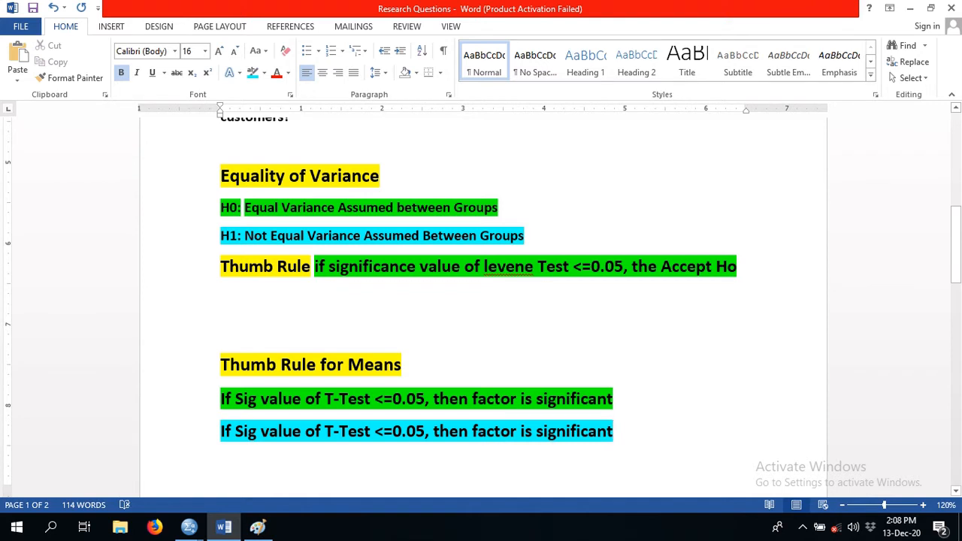
click(392, 431)
key(BackSpace)
key(BackSpace)
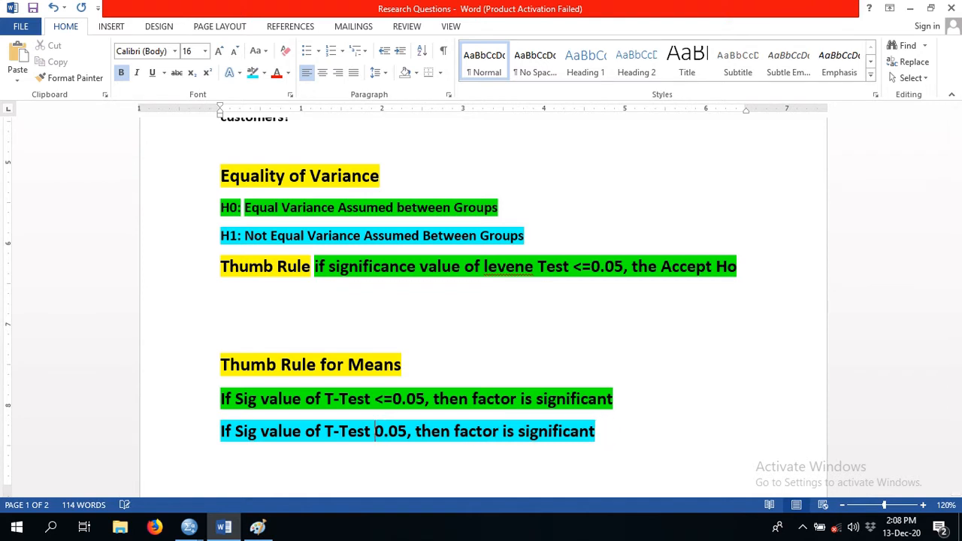
text(<)
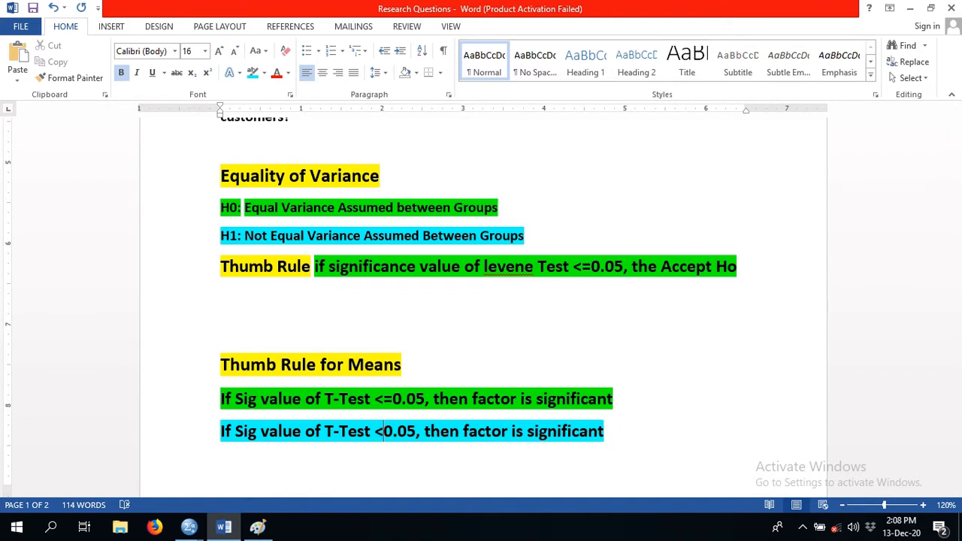
key(BackSpace)
key(BackSpace)
text(>)
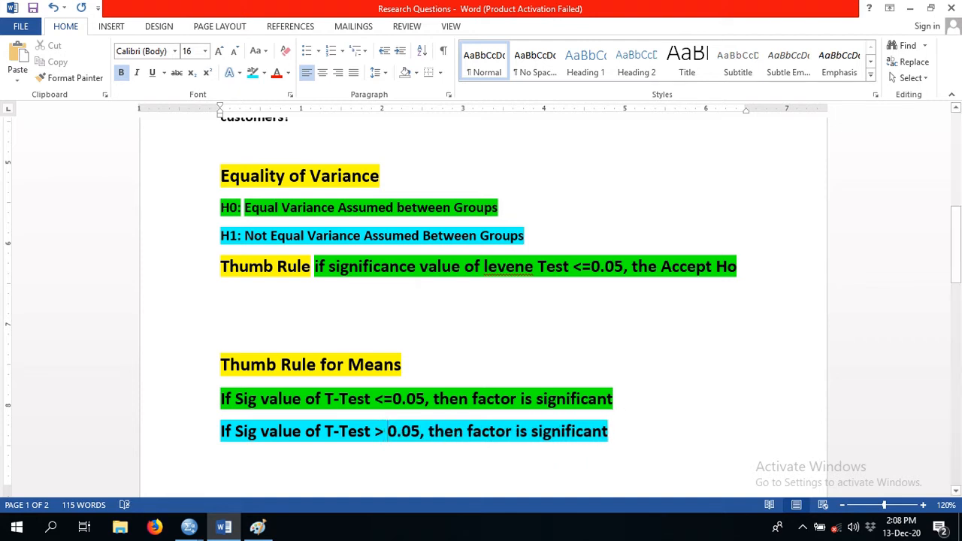
- Change the last word of the turquoise rule line to "insignificant" and colour that word red
click(538, 431)
text(in)
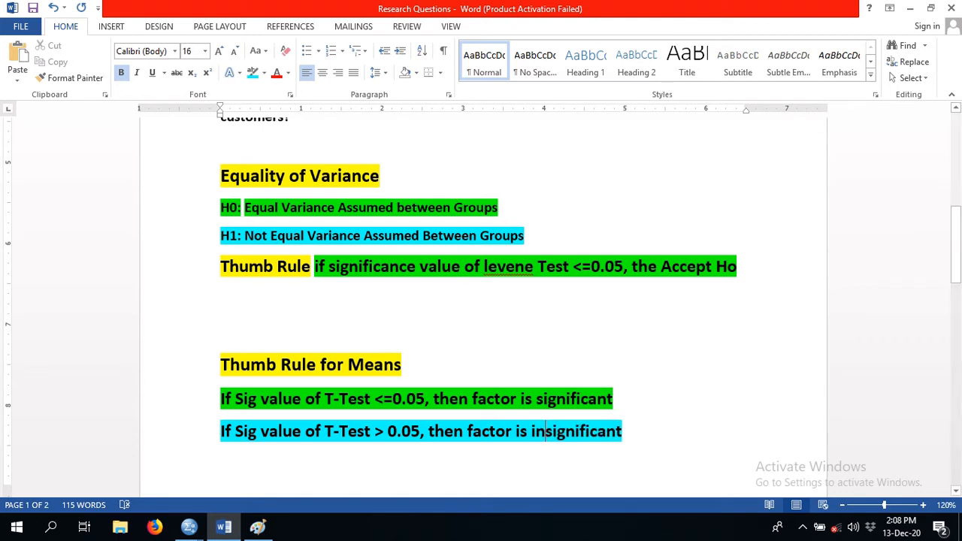
key(End)
key(ctrl+shift+Left)
key(ctrl+shift+Left)
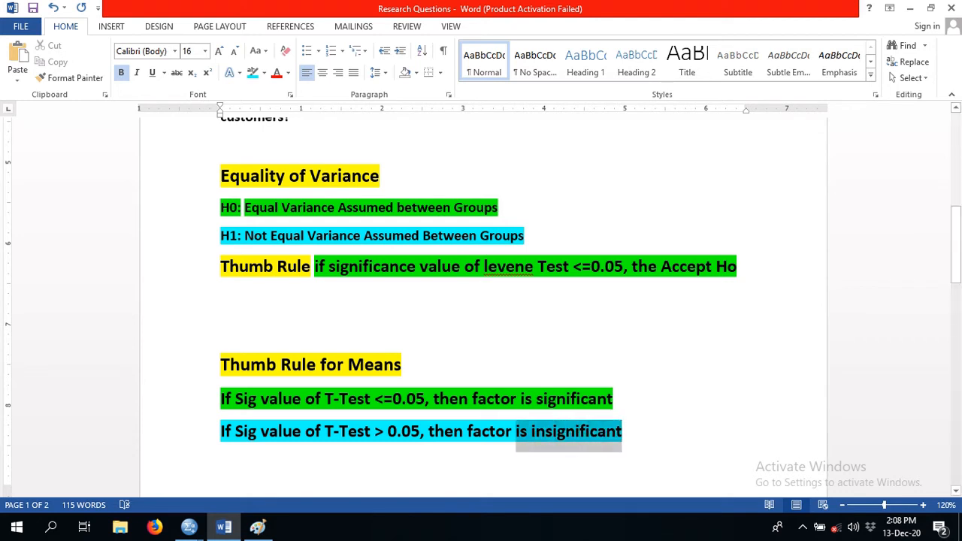
key(ctrl+shift+Right)
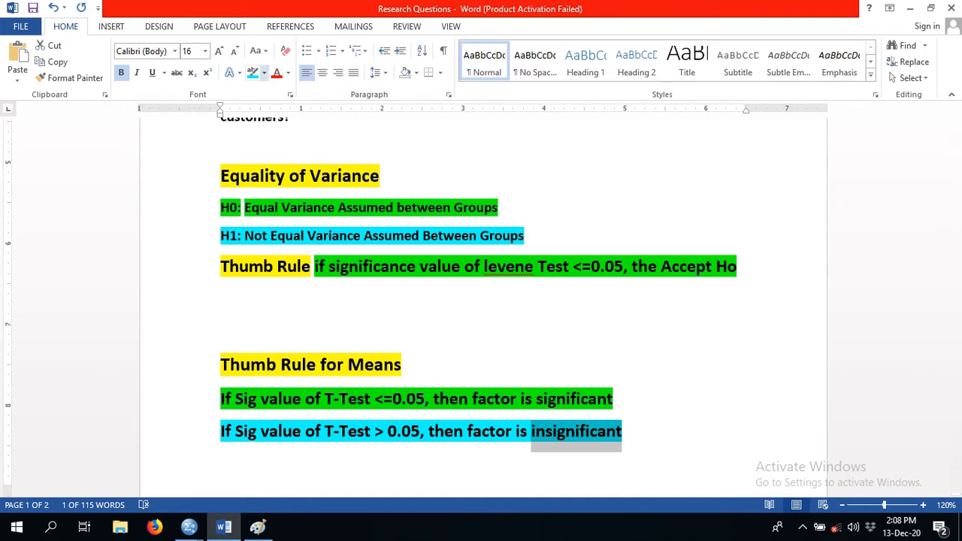
click(264, 72)
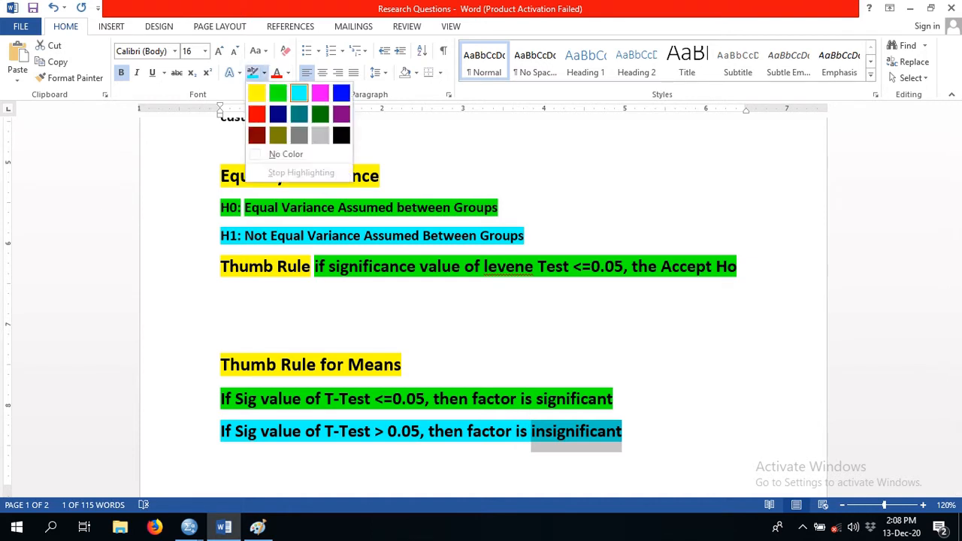
click(264, 73)
click(277, 73)
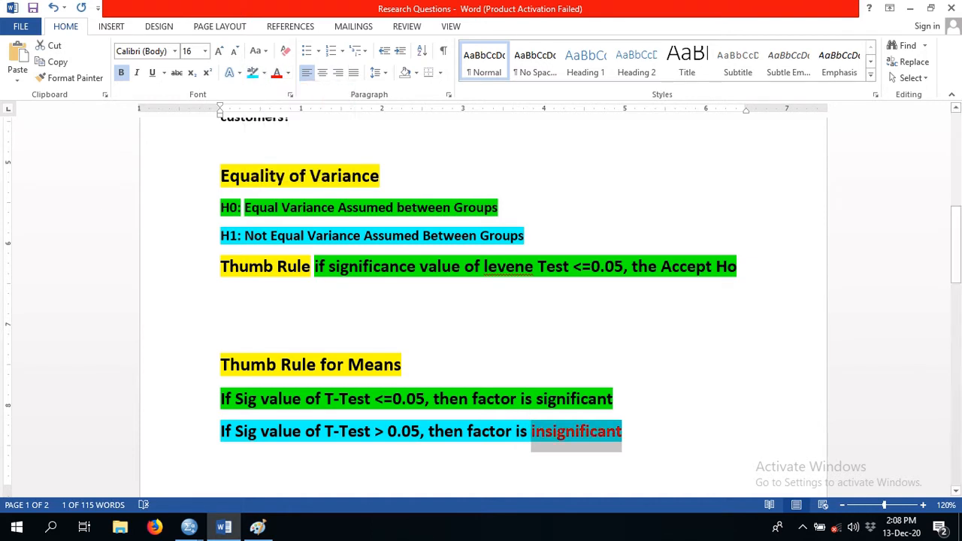
click(221, 299)
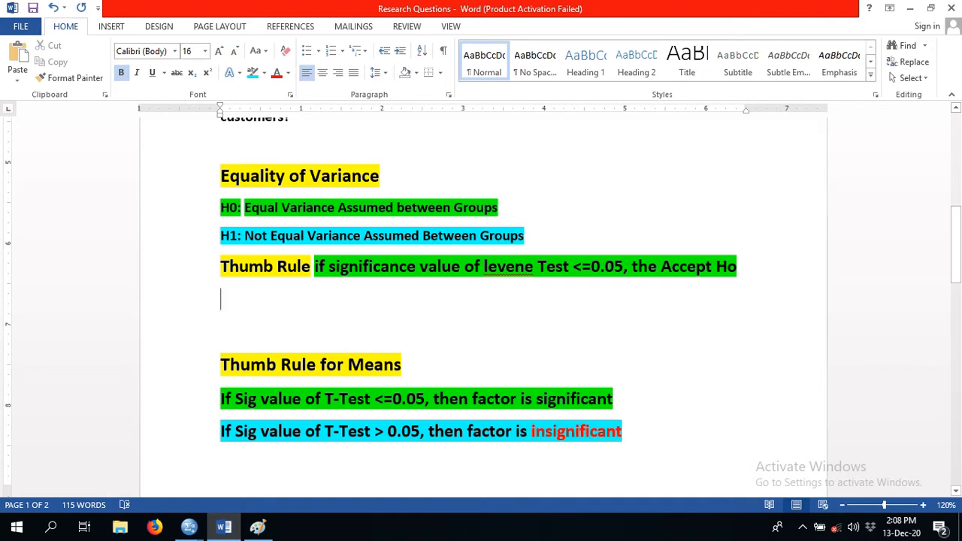
- Append "Then check the actual mean" after the green T-Test rule line
scroll(480, 300, up, 3)
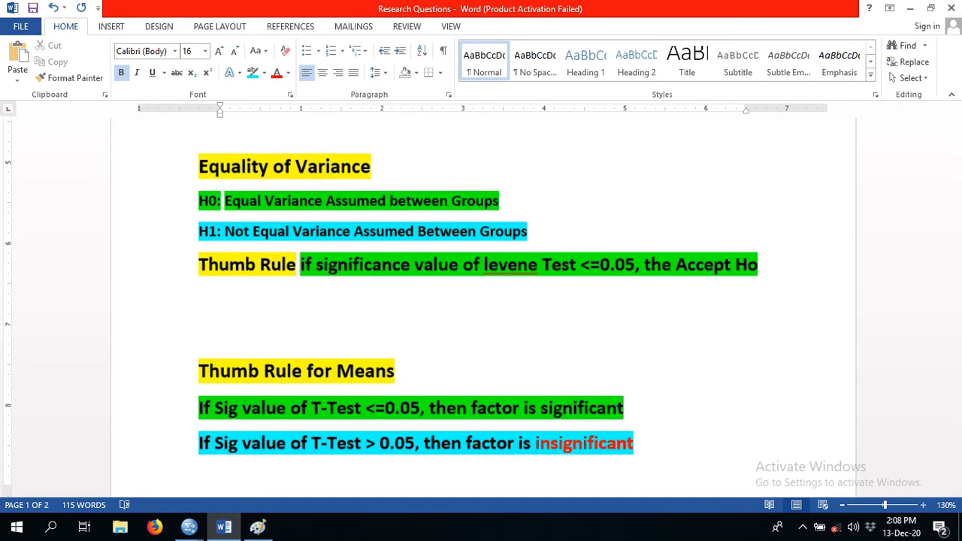
drag(956, 241, 956, 262)
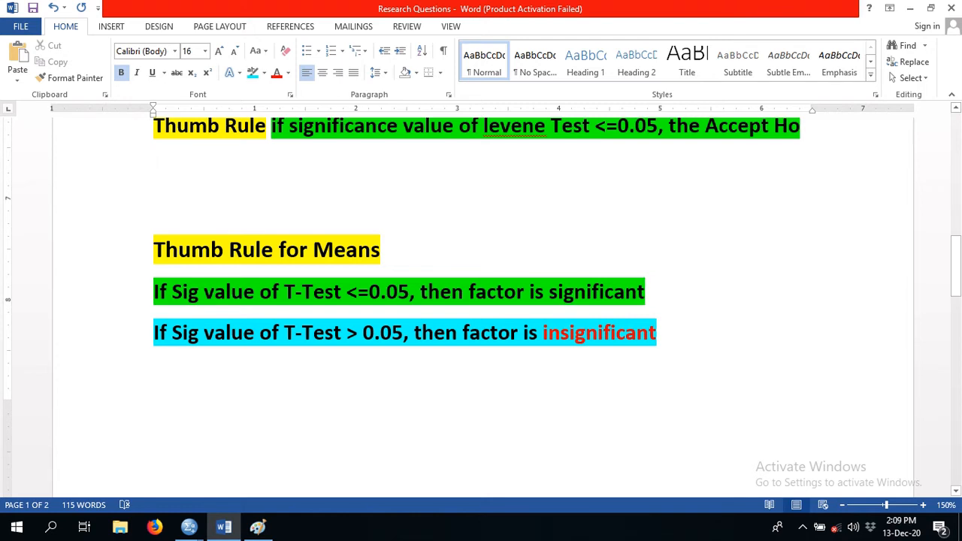
text(The)
key(BackSpace)
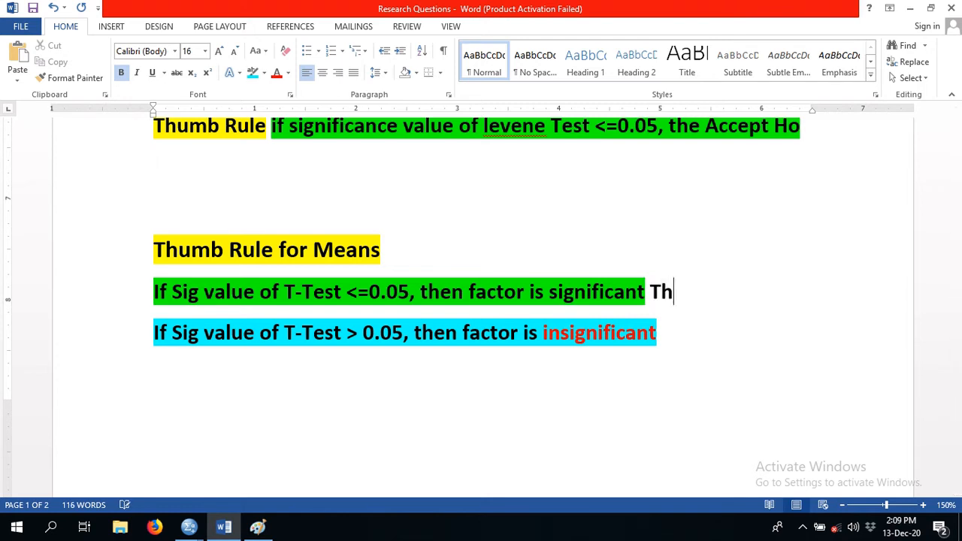
text(n)
key(BackSpace)
key(BackSpace)
text(en check)
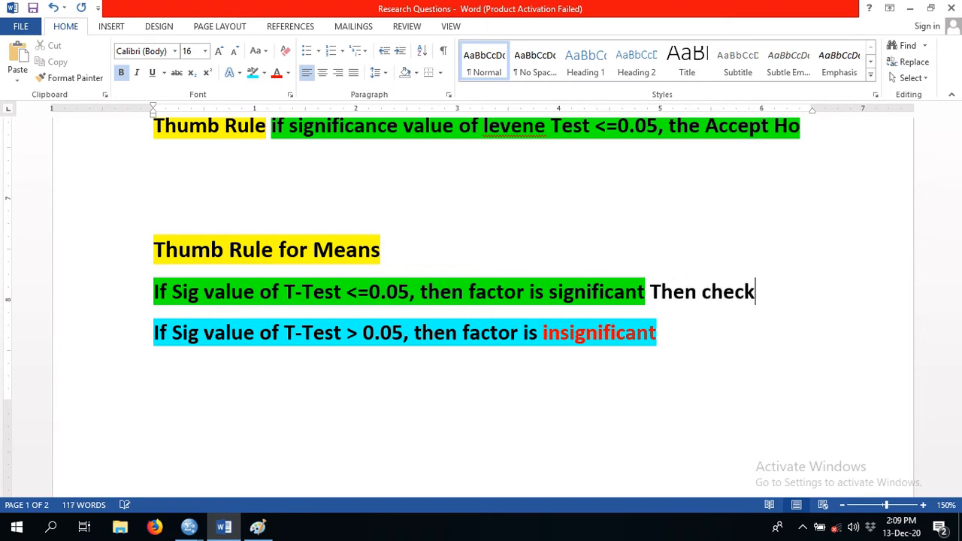
text( the actual)
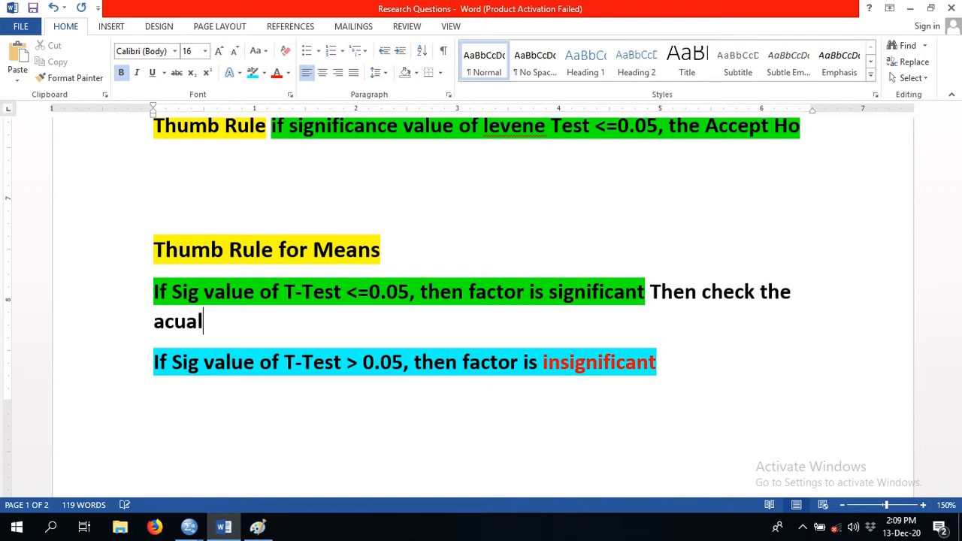
key(BackSpace)
key(BackSpace)
key(BackSpace)
text(tual mean)
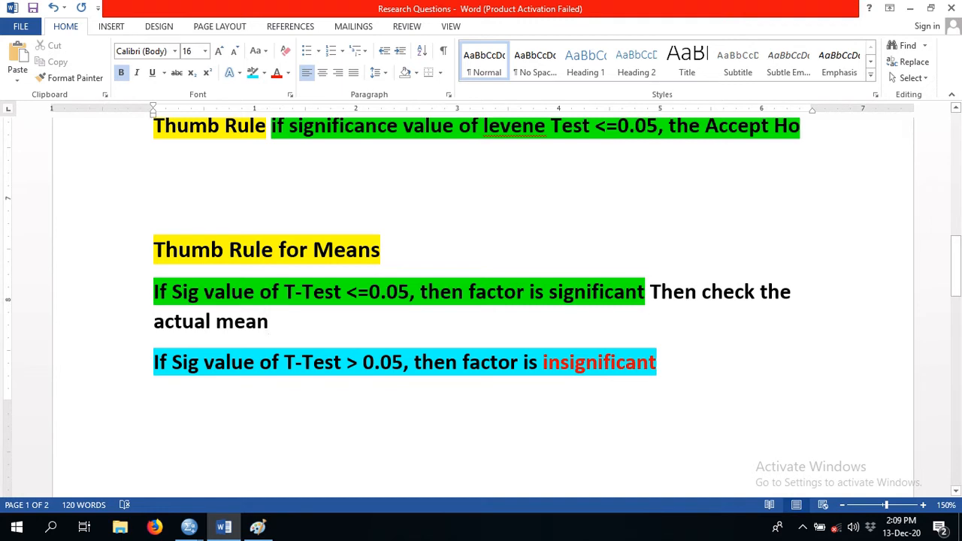
- Colour the words "check the actual mean" red
key(shift+Home)
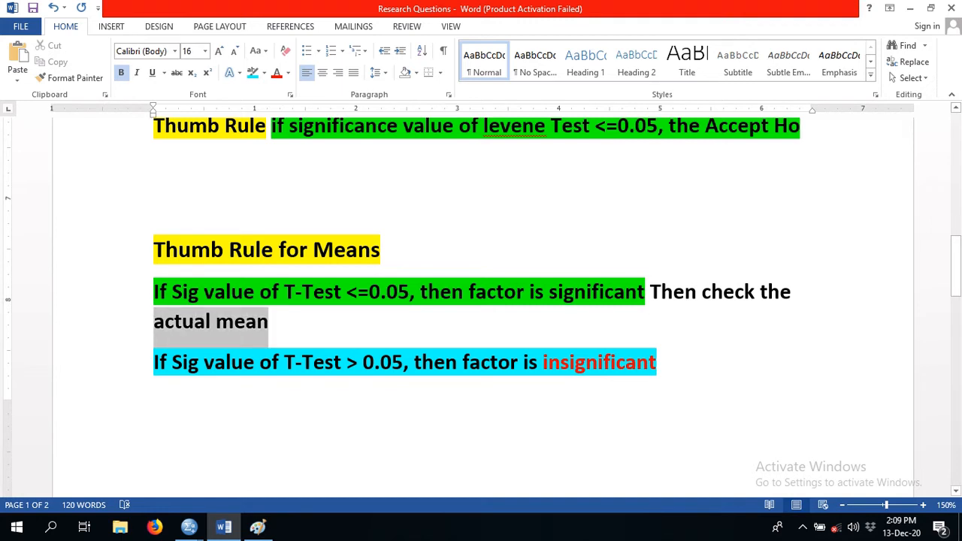
click(269, 321)
key(ctrl+shift+Left)
key(ctrl+shift+Left)
key(ctrl+shift+Left)
key(ctrl+shift+Left)
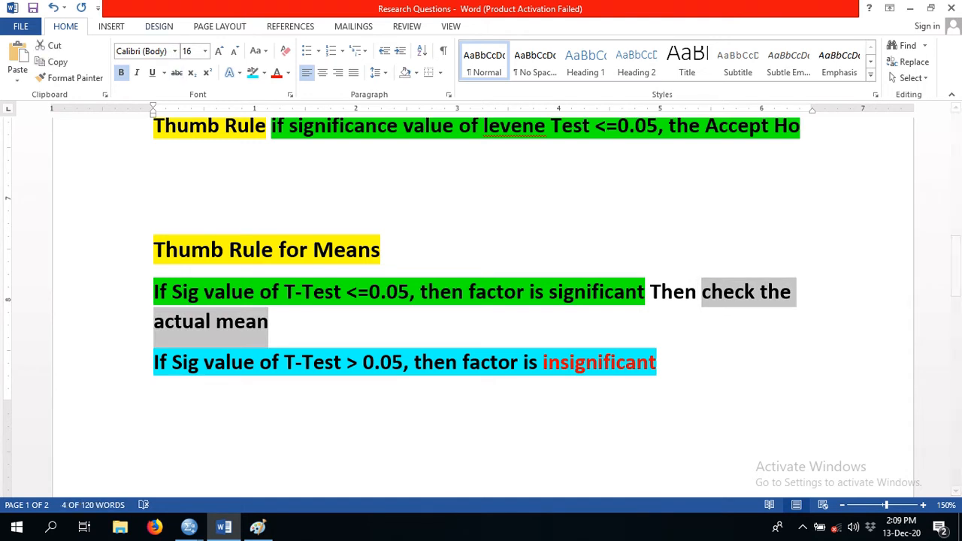
click(276, 72)
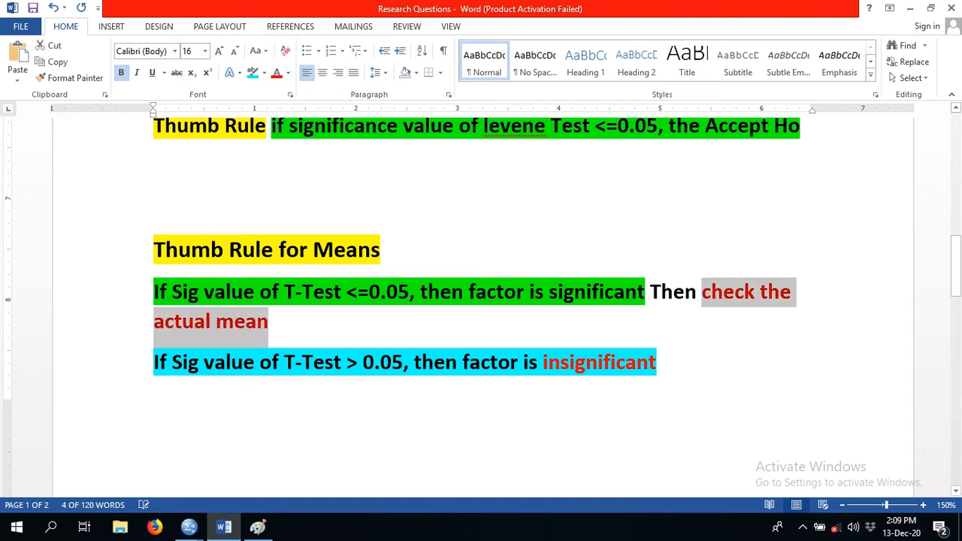
click(269, 321)
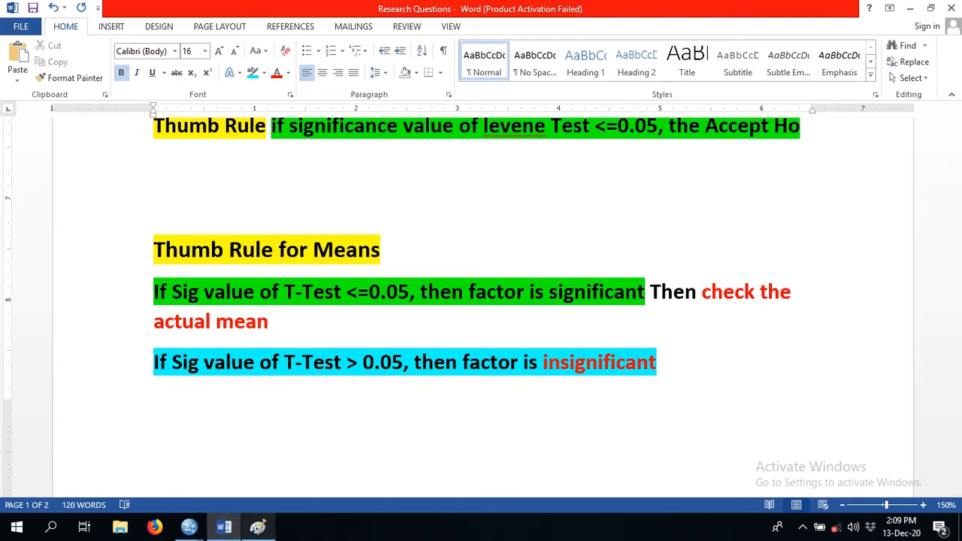
- Compare the t-test output in Paint with the significant and insignificant rules in the Word document
click(258, 526)
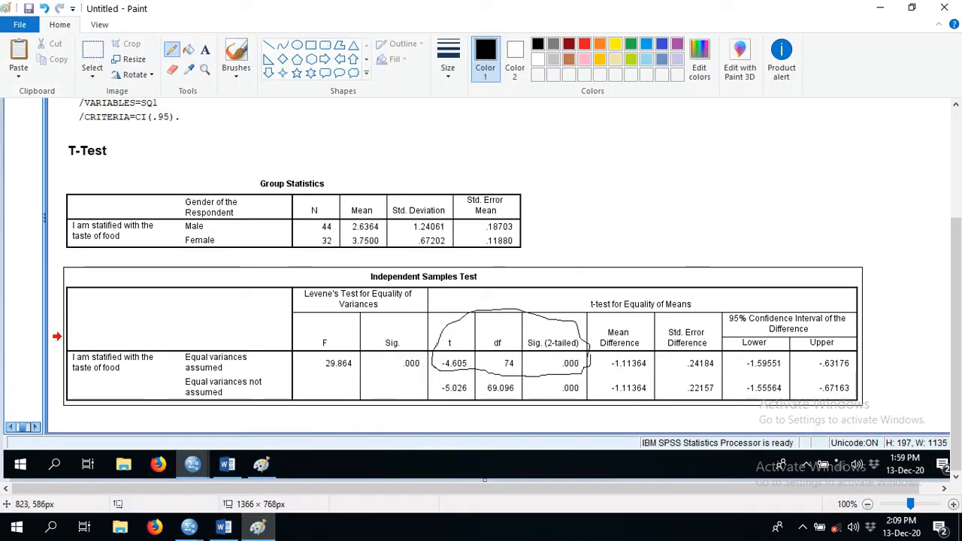
click(223, 526)
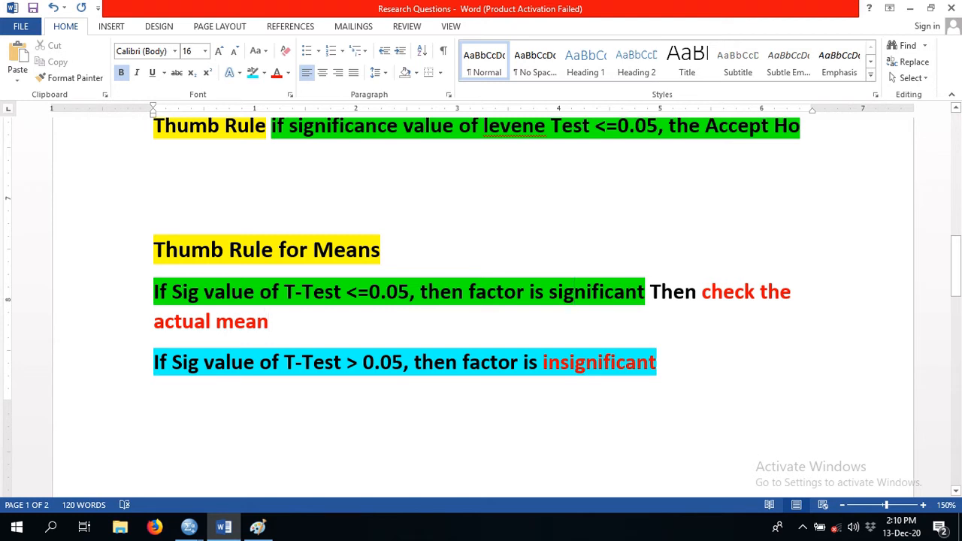
drag(549, 292, 648, 291)
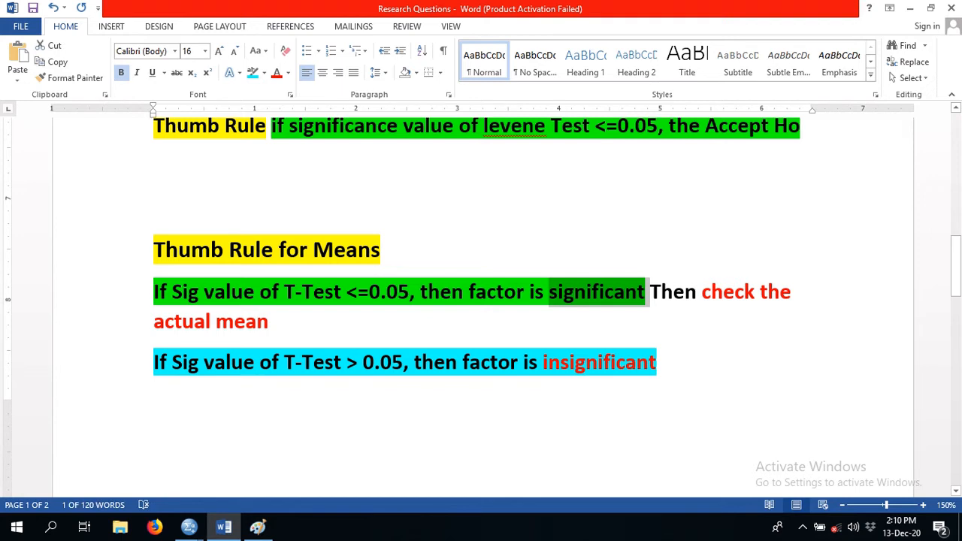
click(363, 363)
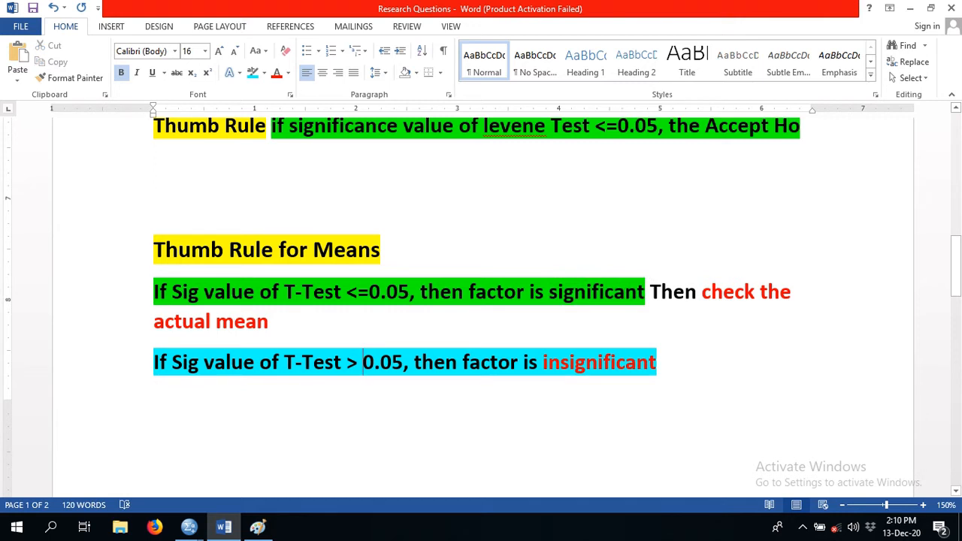
- Switch to Paint and circle the Sig. (2-tailed) value in the "Equal variances assumed" row
mouse_move(258, 527)
click(258, 527)
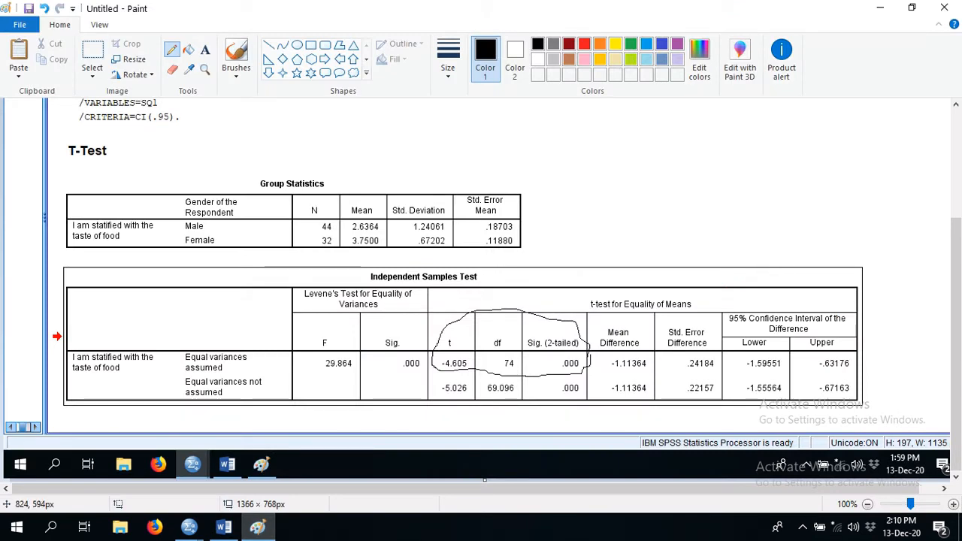
mouse_move(583, 358)
mouse_down()
mouse_move(554, 368)
mouse_move(584, 372)
mouse_move(581, 356)
mouse_up()
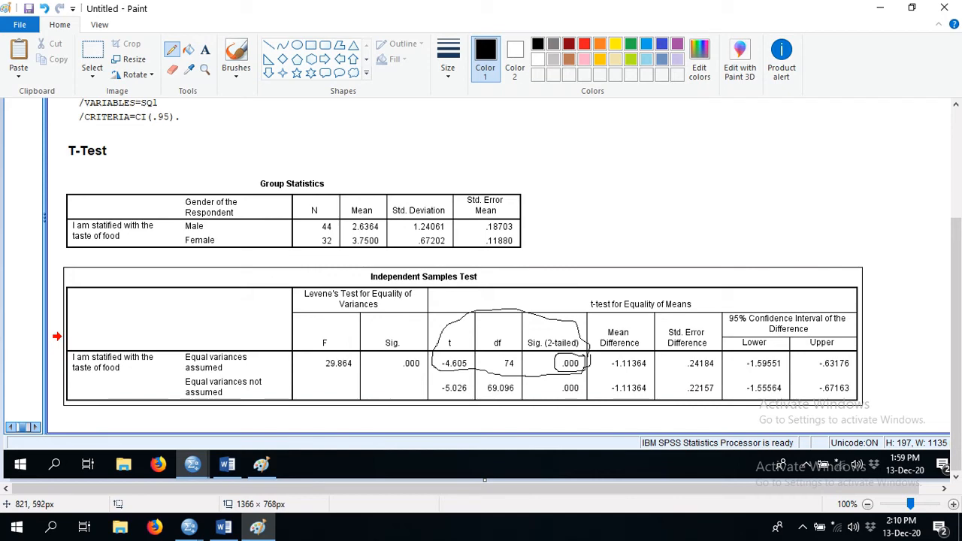
- Return to Word and start a new page after the turquoise T-Test rule line
click(224, 527)
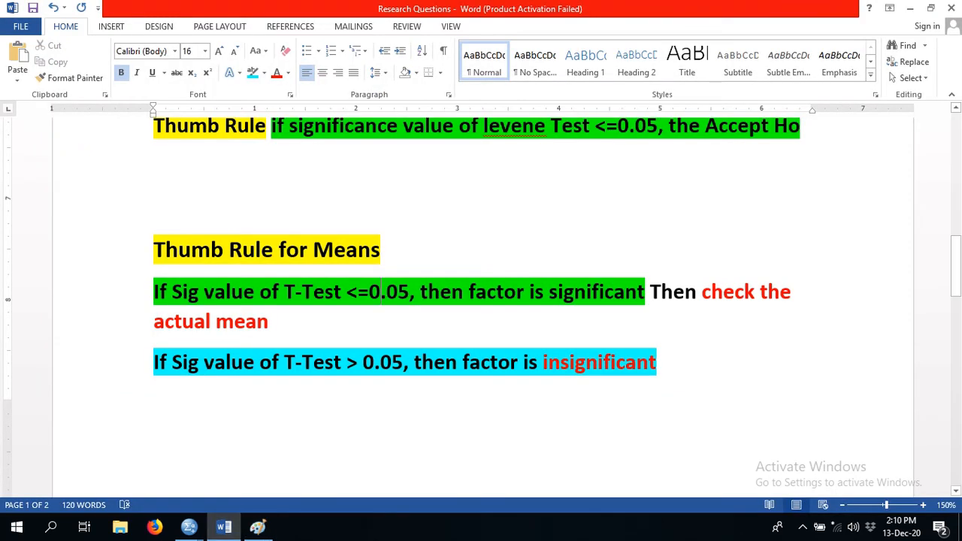
click(296, 363)
key(End)
key(ctrl+Return)
text(Si)
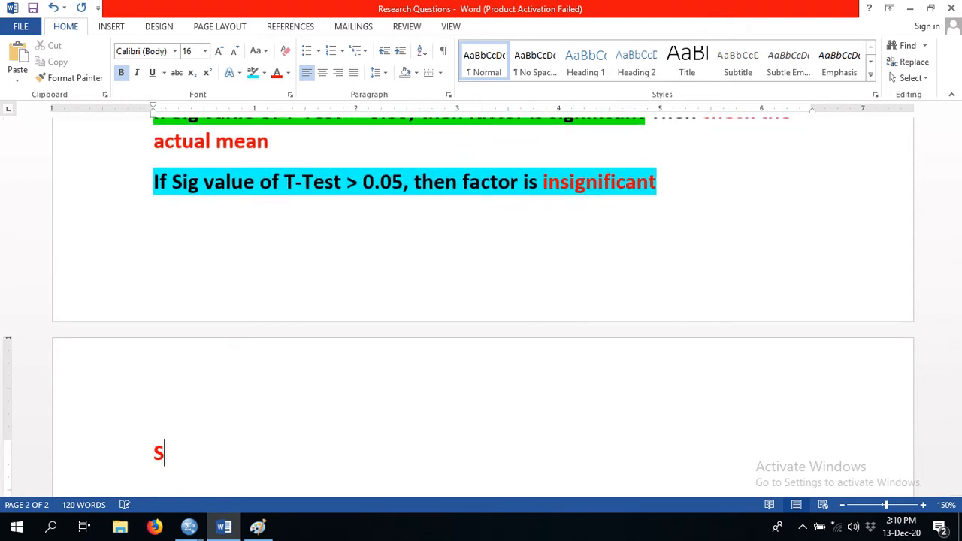
key(BackSpace)
key(BackSpace)
- Write "Acutal Sig Value 0.000" at the start of the new page
text(Actua)
text(l)
key(BackSpace)
key(BackSpace)
key(BackSpace)
key(BackSpace)
key(BackSpace)
text(t)
key(BackSpace)
text(cutal)
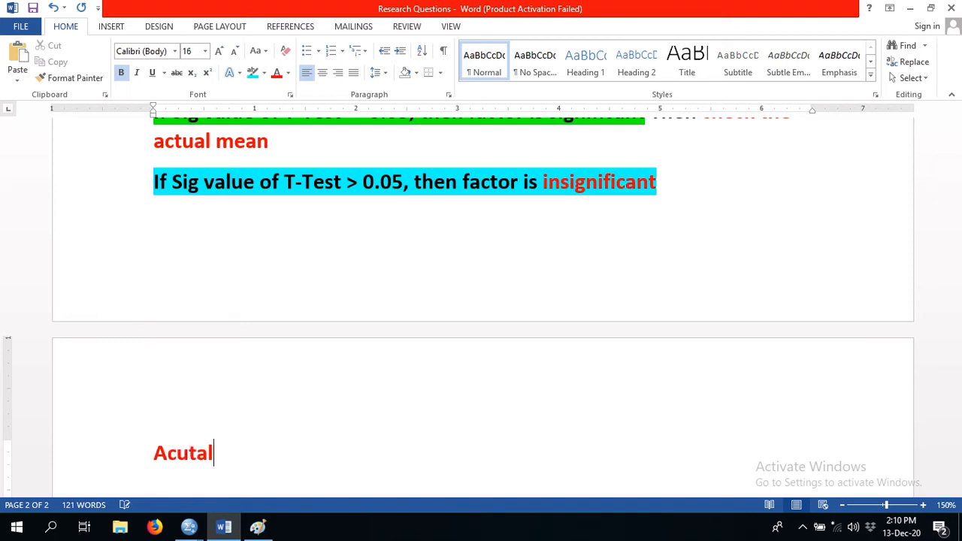
text( Sing)
key(BackSpace)
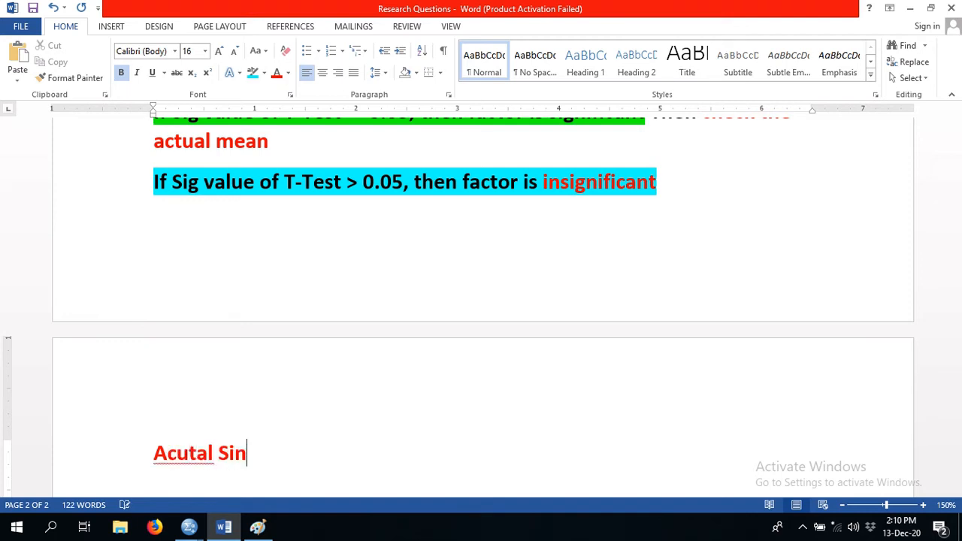
key(BackSpace)
text(g Value)
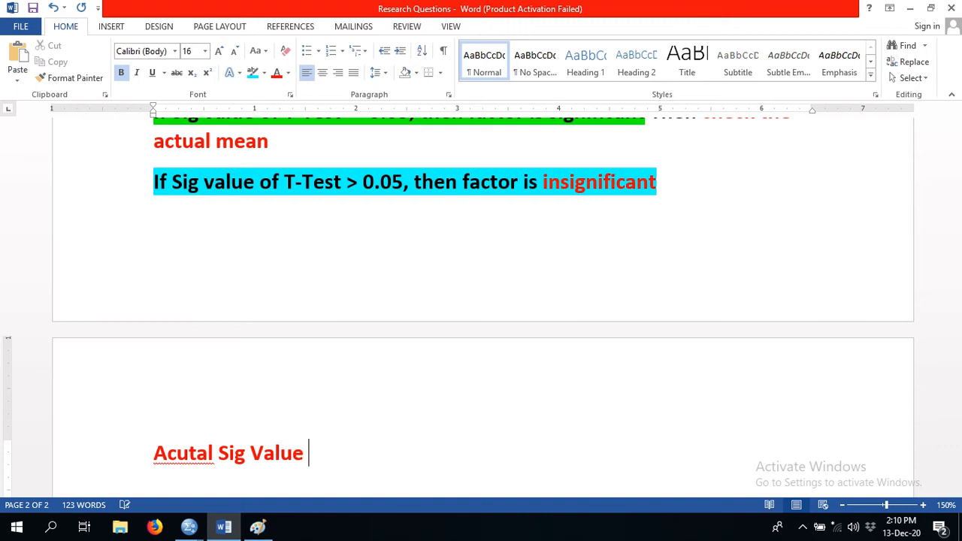
text( 0.000)
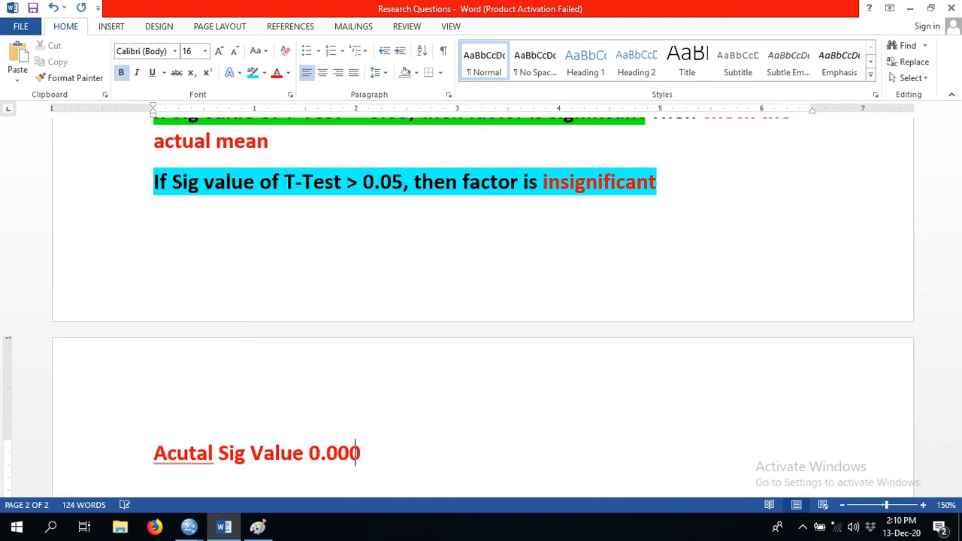
text( < 0.00)
- Complete the Sig Value line with the comparison "< 0.05"
key(BackSpace)
text(t)
key(BackSpace)
text(5)
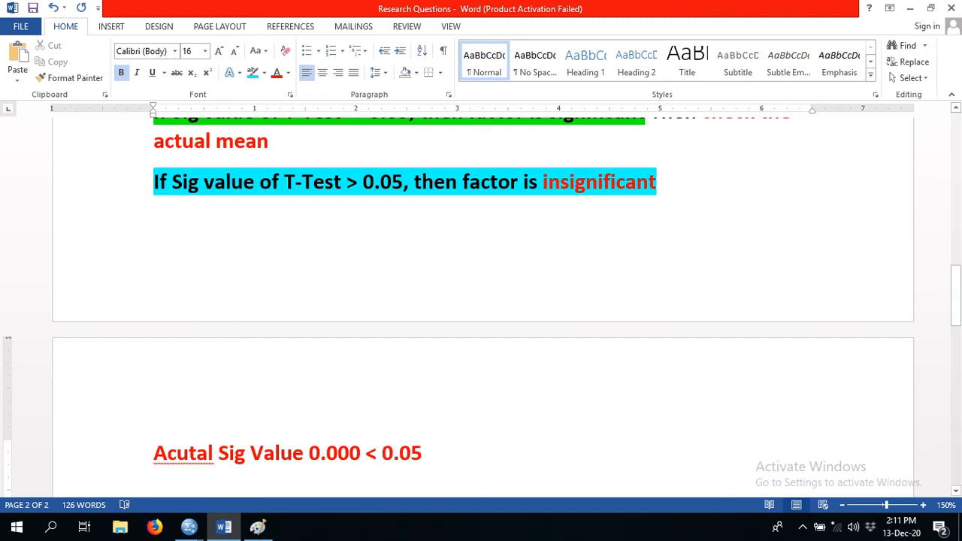
- Delete the word "Acutal" from the Sig Value line and add "Yes" at its end
drag(218, 453, 153, 453)
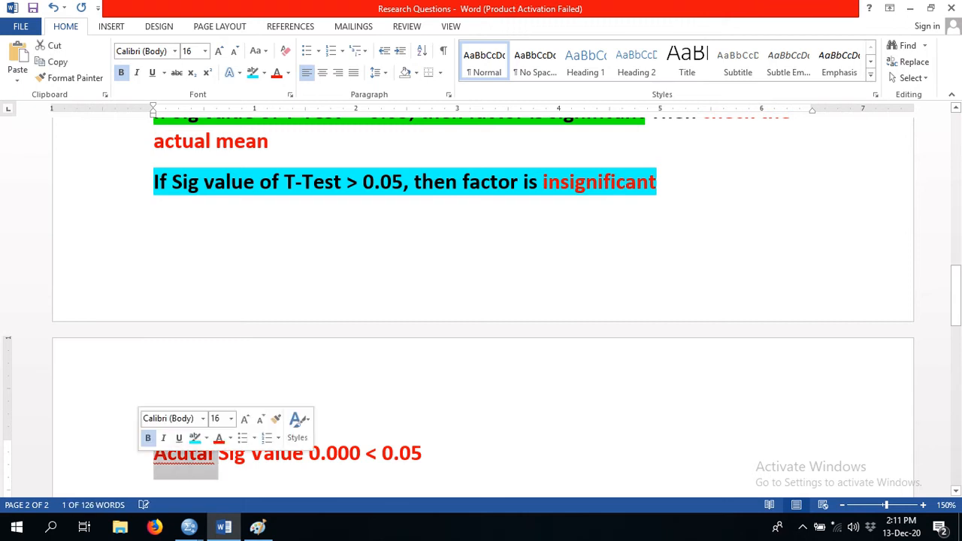
key(BackSpace)
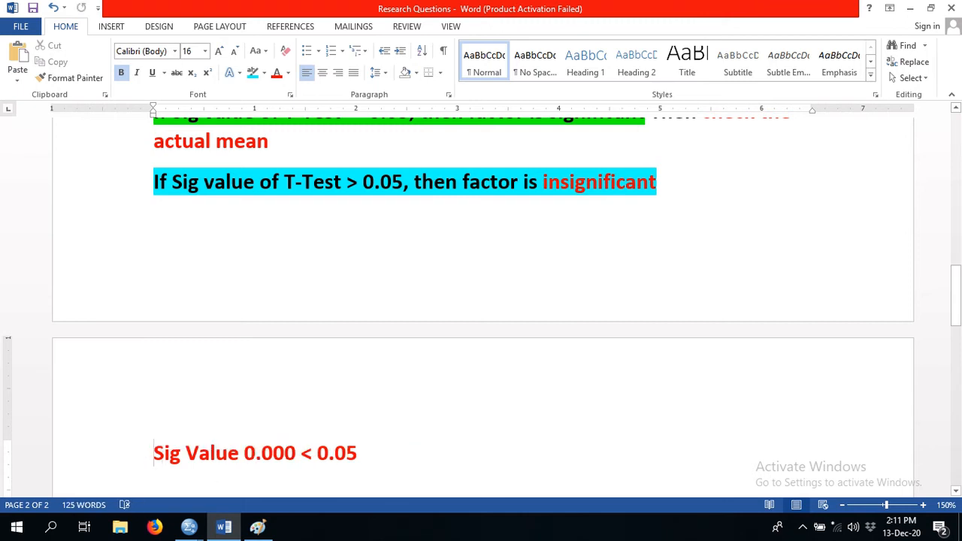
drag(359, 453, 153, 453)
click(360, 453)
text(Yes)
- Reread the "Thumb Rule for Means" section and switch to the t-test output in Paint
scroll(481, 301, up, 5)
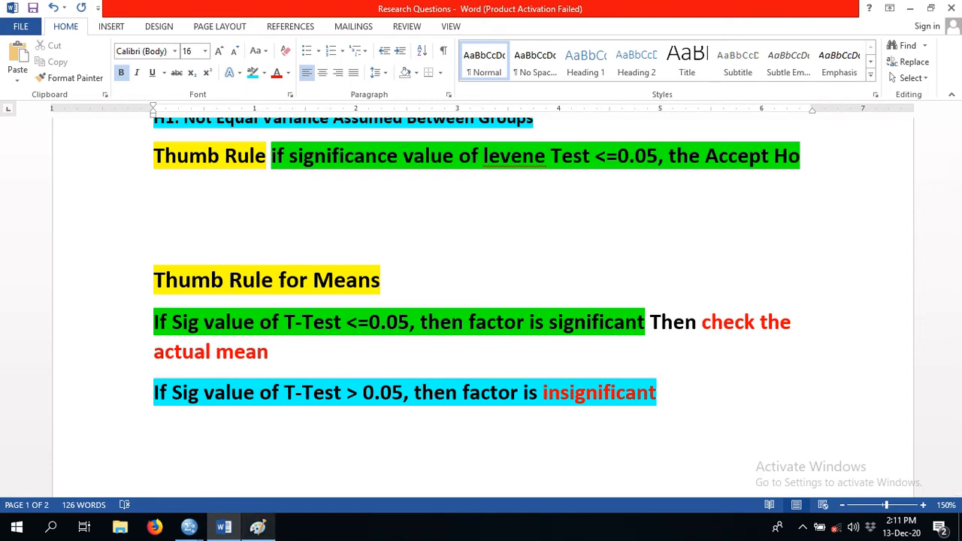
click(257, 526)
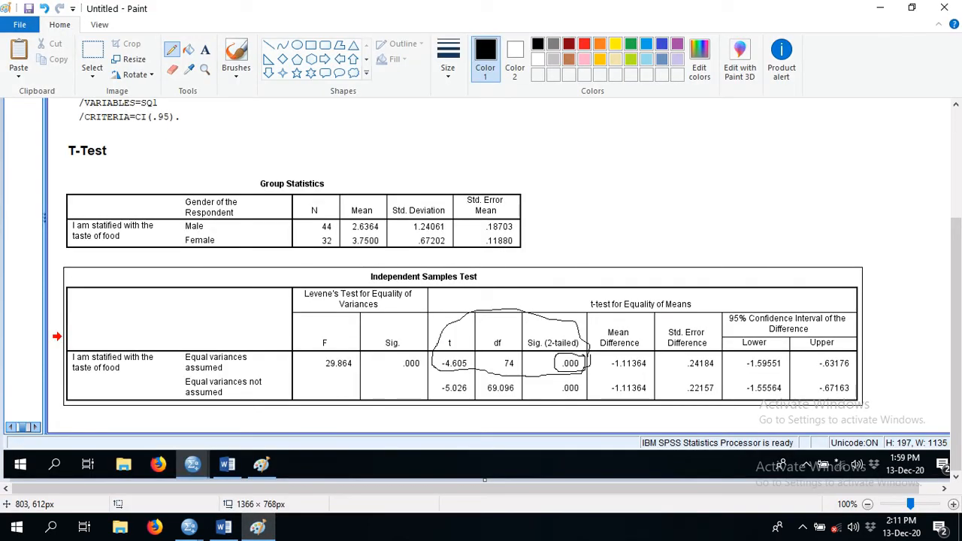
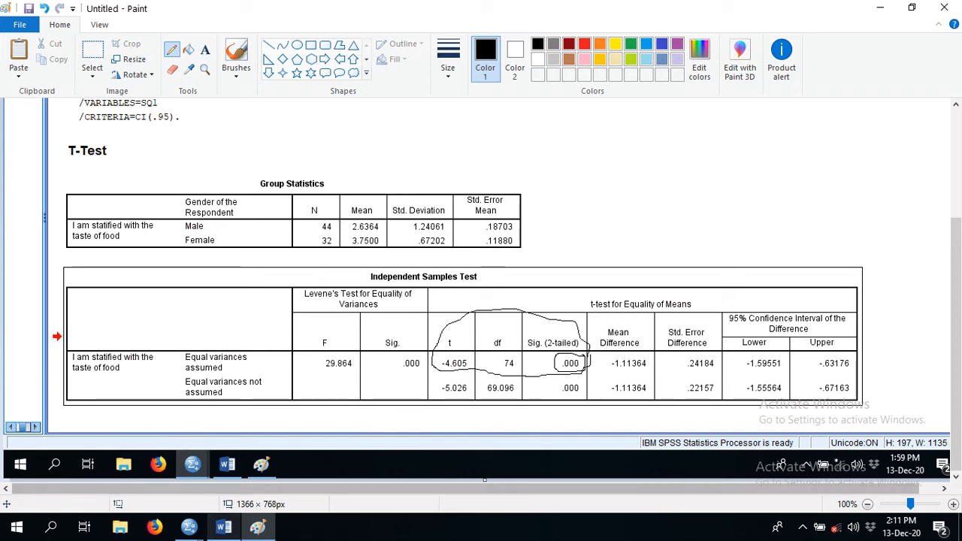
- Switch to Word and begin the answer below RQ 1 in red with "The result shows that there is"
click(224, 526)
drag(955, 261, 955, 161)
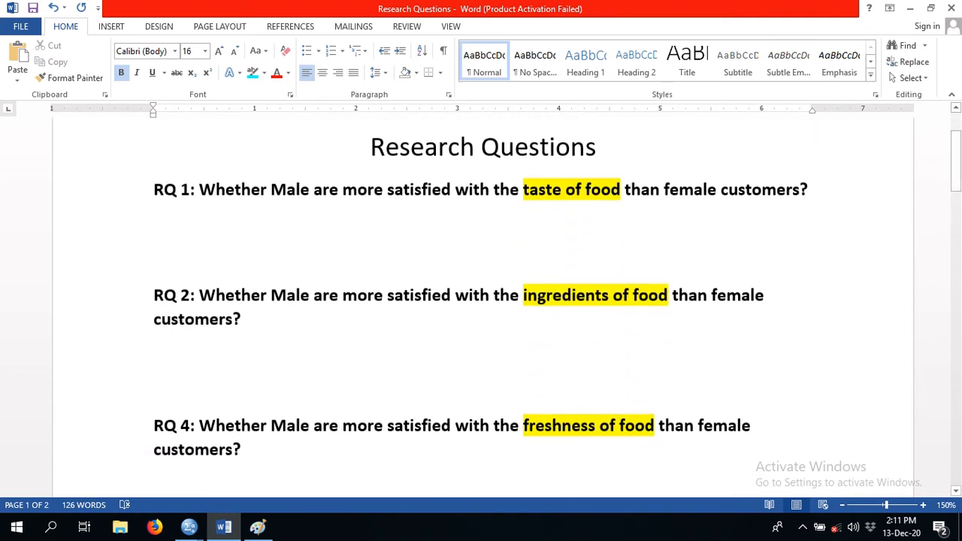
click(154, 224)
text(The)
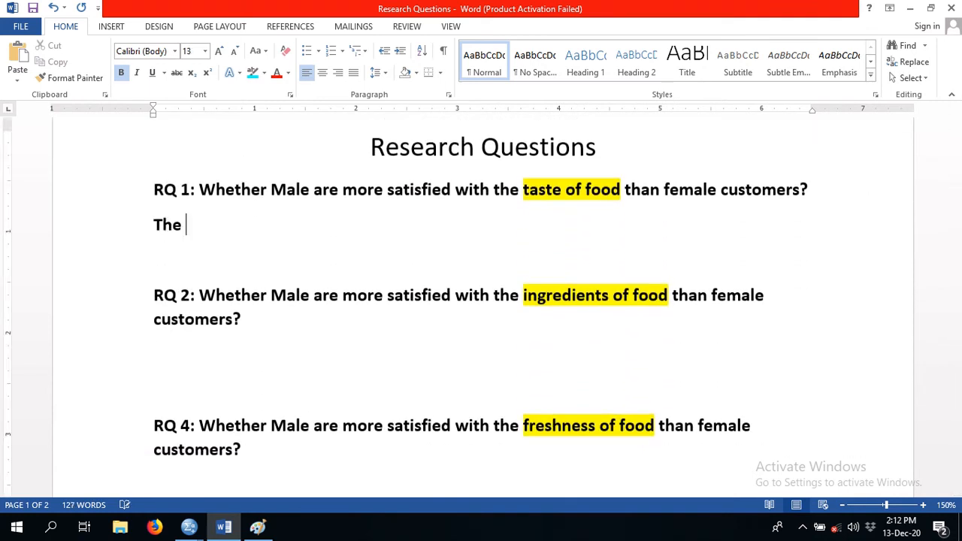
key(BackSpace)
key(BackSpace)
key(BackSpace)
text(The result sho)
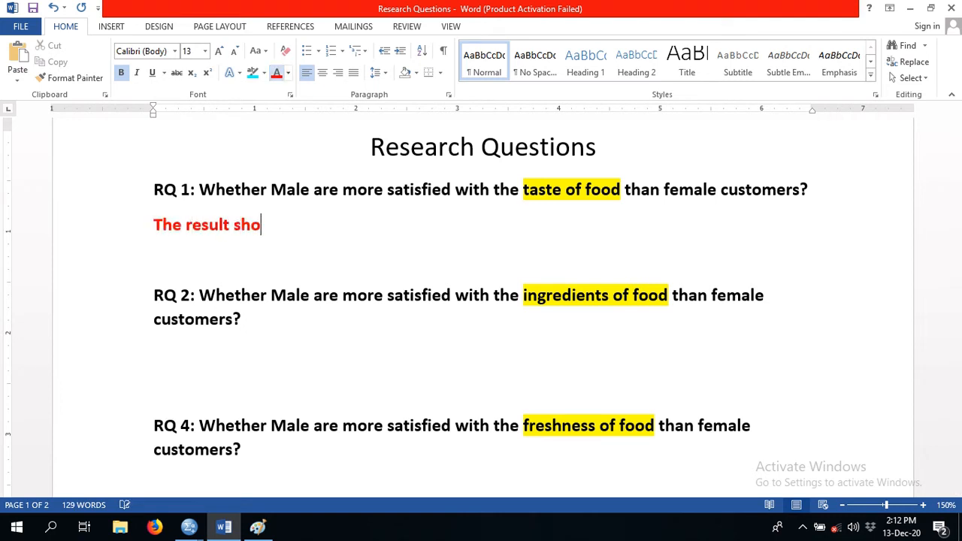
text(ws that t)
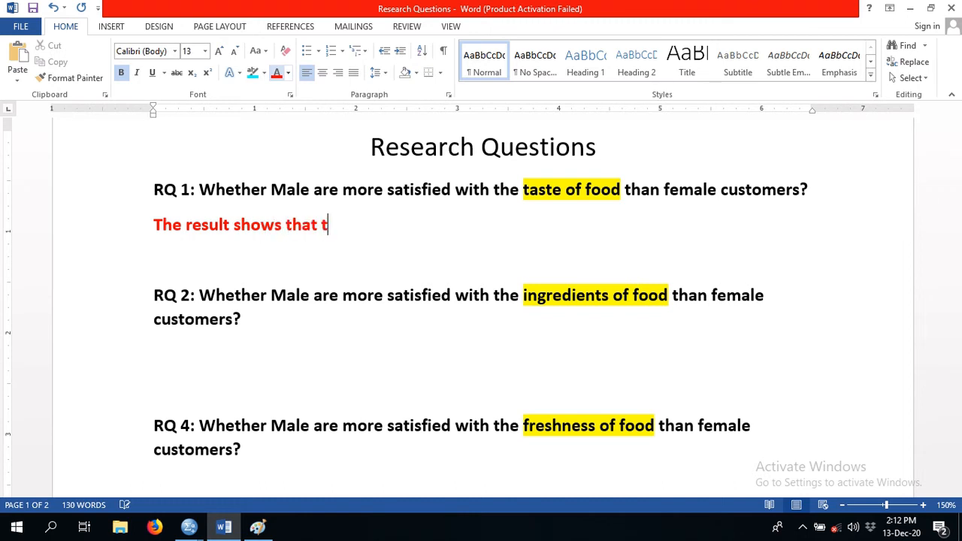
text(here is s)
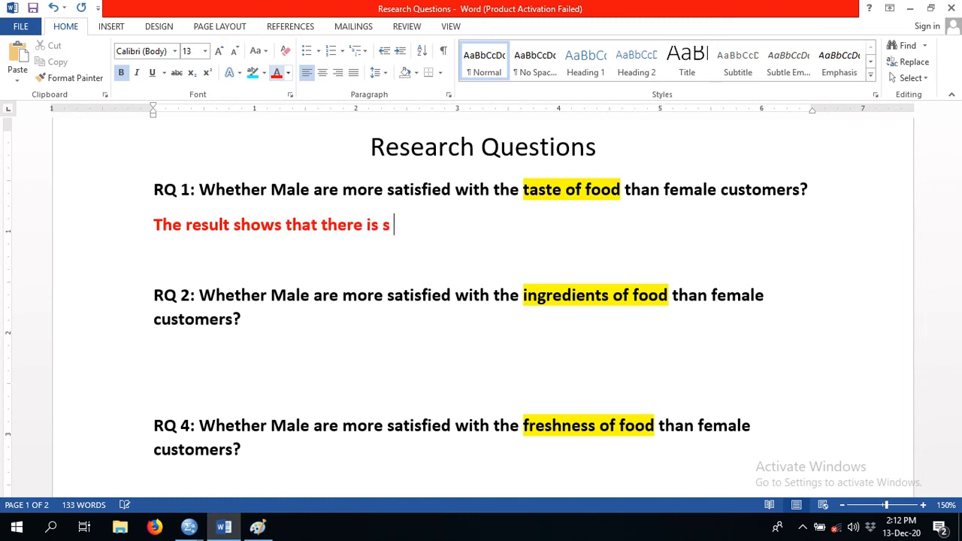
text(si)
- Continue the RQ 1 answer with "significant difference"
key(BackSpace)
key(BackSpace)
text(ignificat)
key(BackSpace)
text(nt )
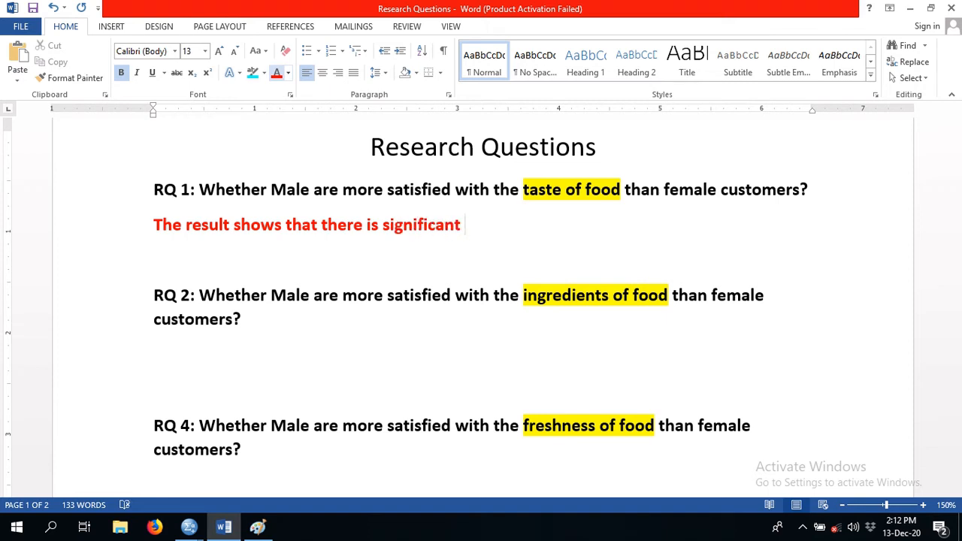
text(difference)
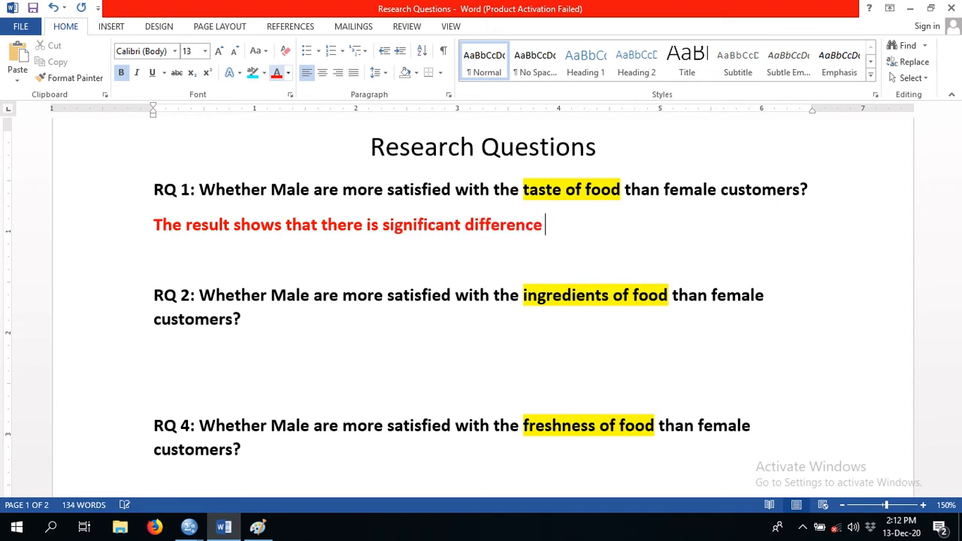
text( in the sst)
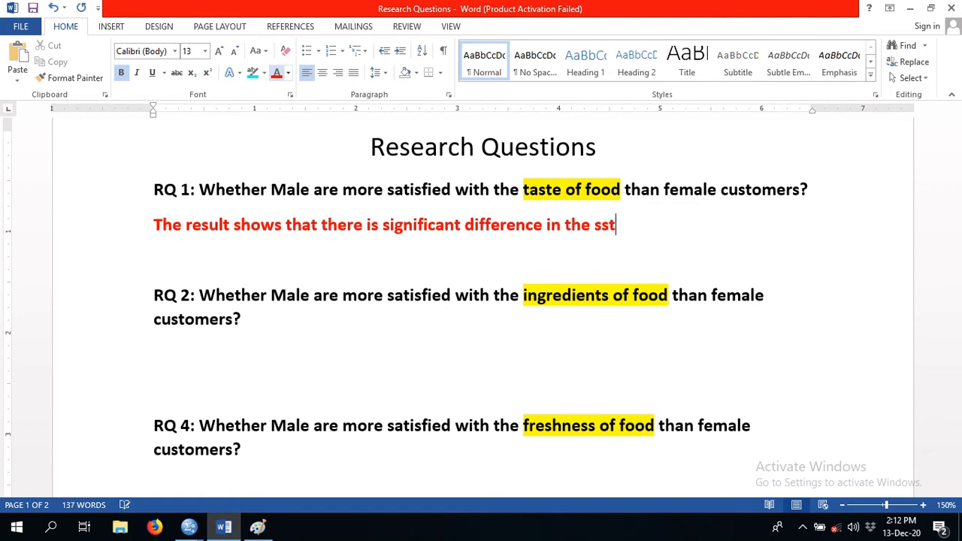
key(BackSpace)
key(BackSpace)
key(BackSpace)
key(BackSpace)
key(BackSpace)
key(BackSpace)
key(BackSpace)
key(BackSpace)
key(BackSpace)
key(BackSpace)
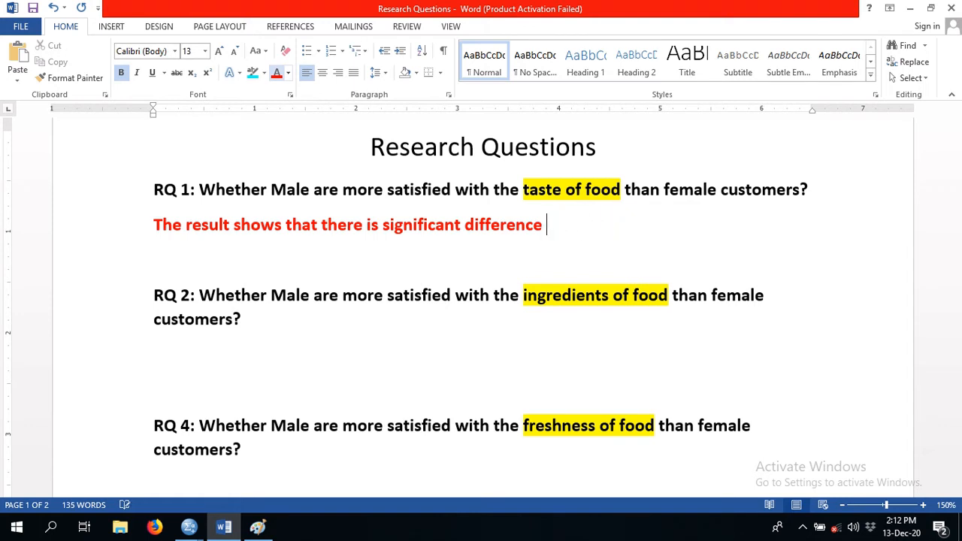
- Continue the RQ 1 answer with "between the statisfaction level of"
text(betweween)
key(BackSpace)
key(BackSpace)
key(BackSpace)
key(BackSpace)
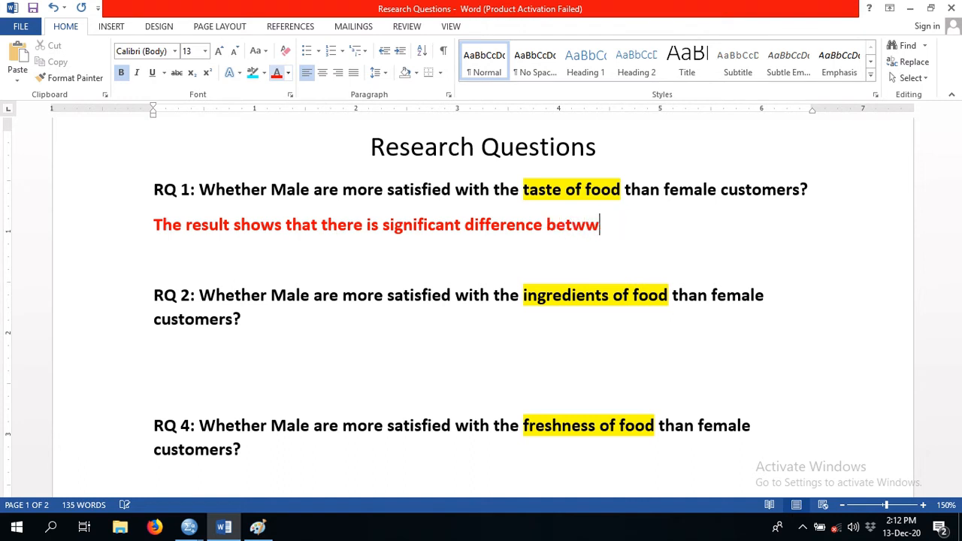
text(een the statif)
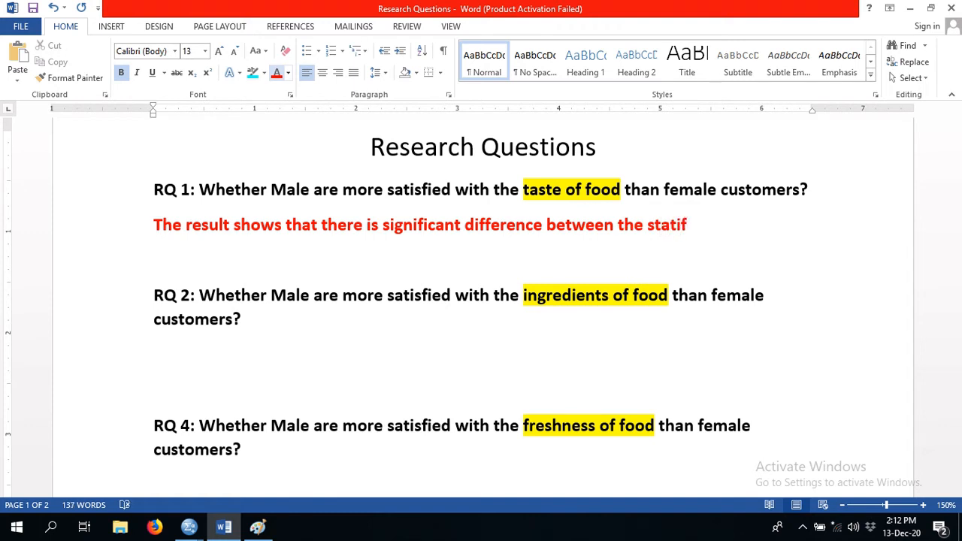
key(BackSpace)
text(sfcation of)
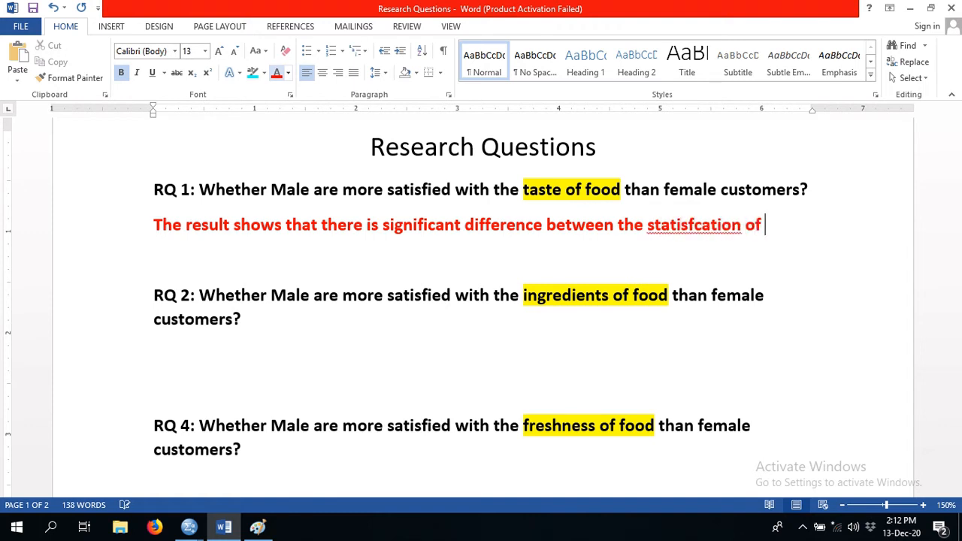
key(BackSpace)
key(BackSpace)
key(BackSpace)
key(BackSpace)
key(BackSpace)
key(BackSpace)
key(BackSpace)
key(BackSpace)
key(BackSpace)
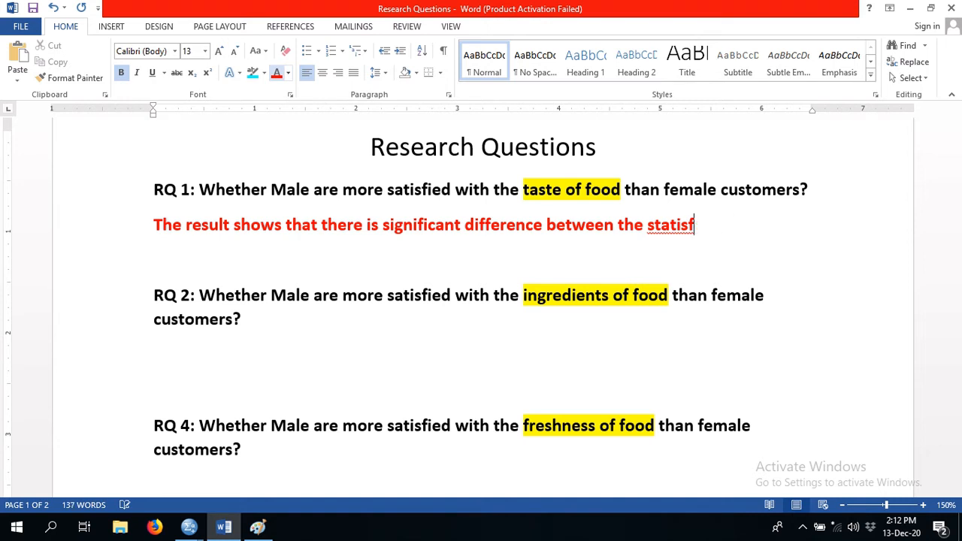
text(action lev)
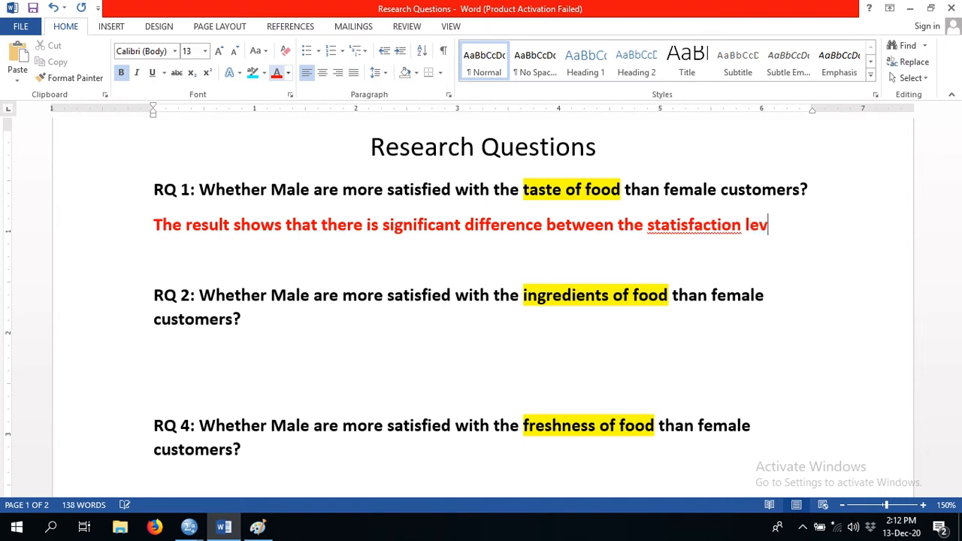
text(el of)
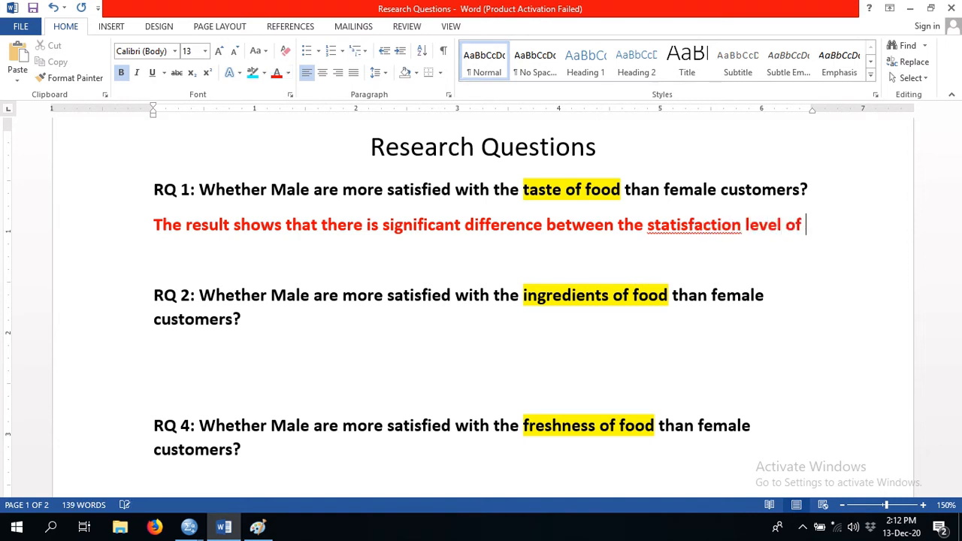
- Correct "statisfaction" to "satisfaction" and extend the RQ 1 answer with "male and female with"
click(661, 225)
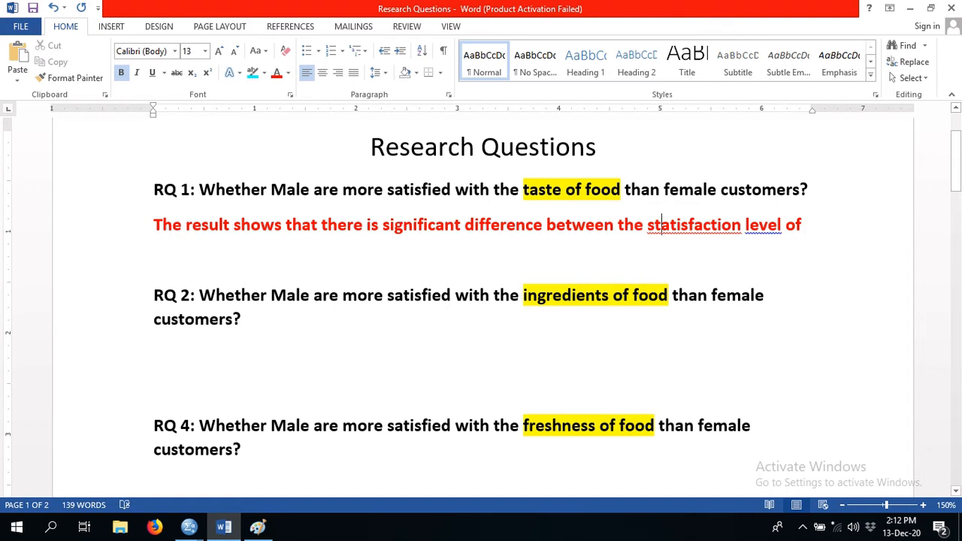
key(BackSpace)
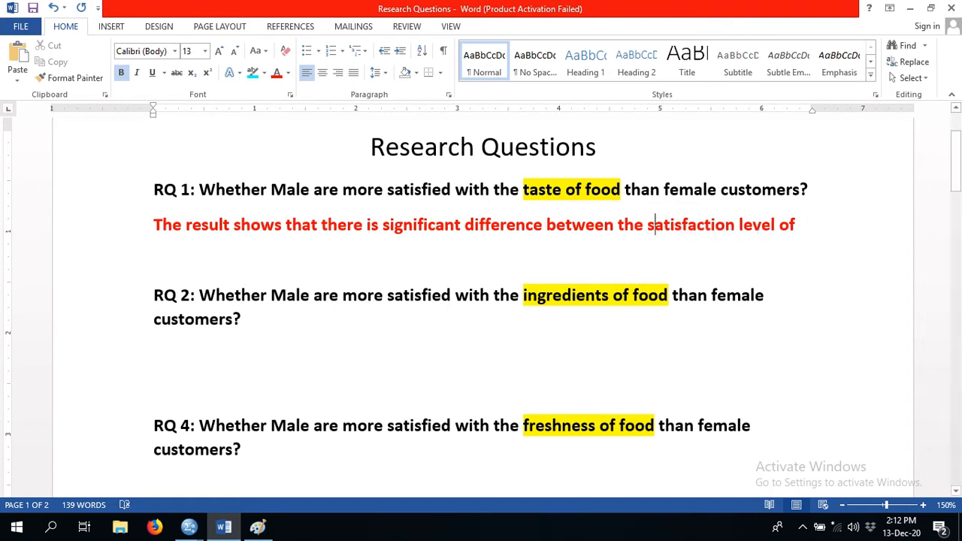
key(End)
text(male )
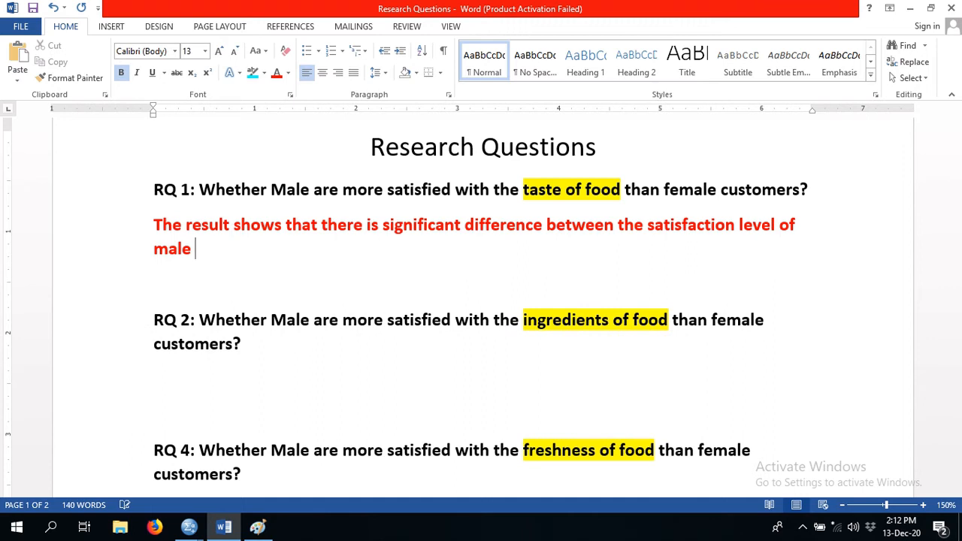
text(and fem)
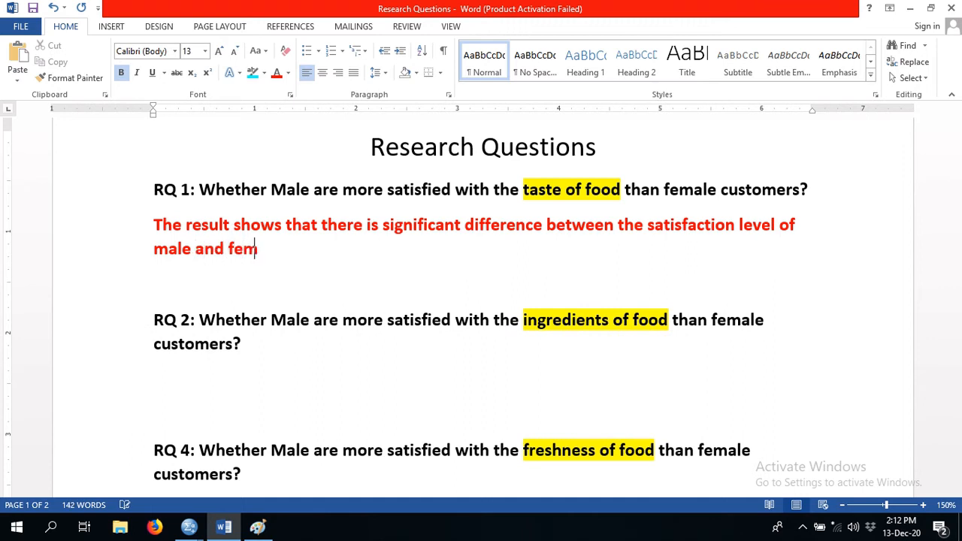
text(ale with )
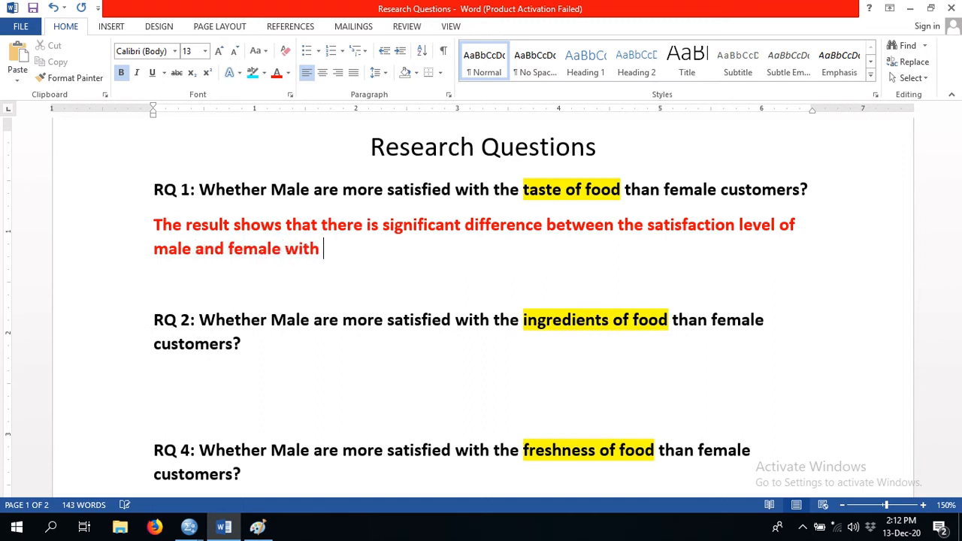
text(respoe)
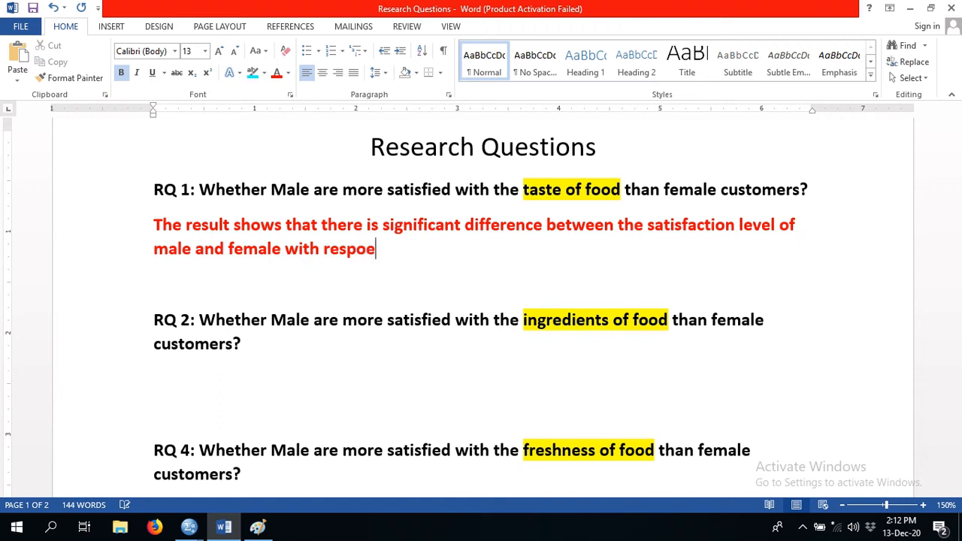
- Add "respect to" to the end of the RQ 1 answer
key(BackSpace)
key(BackSpace)
text(ect)
text(to t)
key(BackSpace)
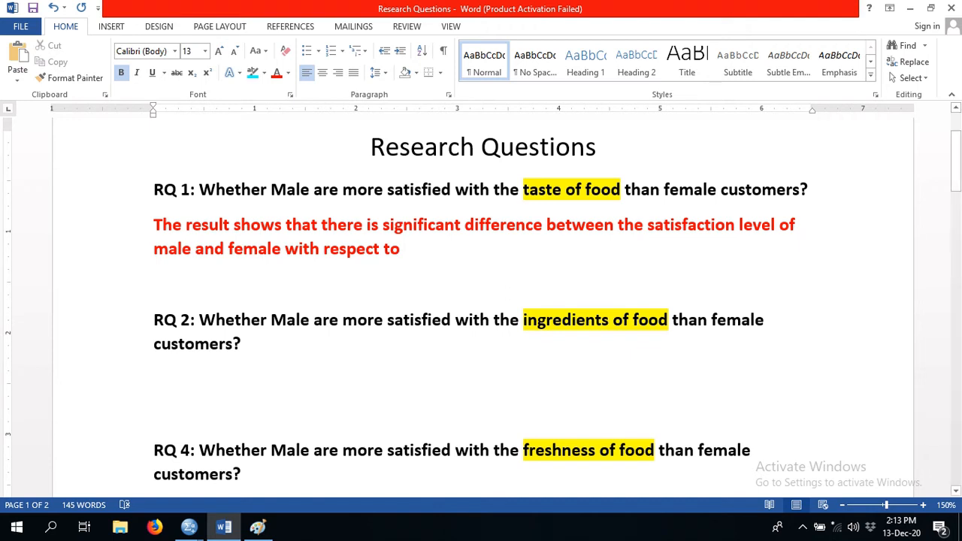
- Finish the RQ 1 answer sentence with "taste of food."
text(tast of)
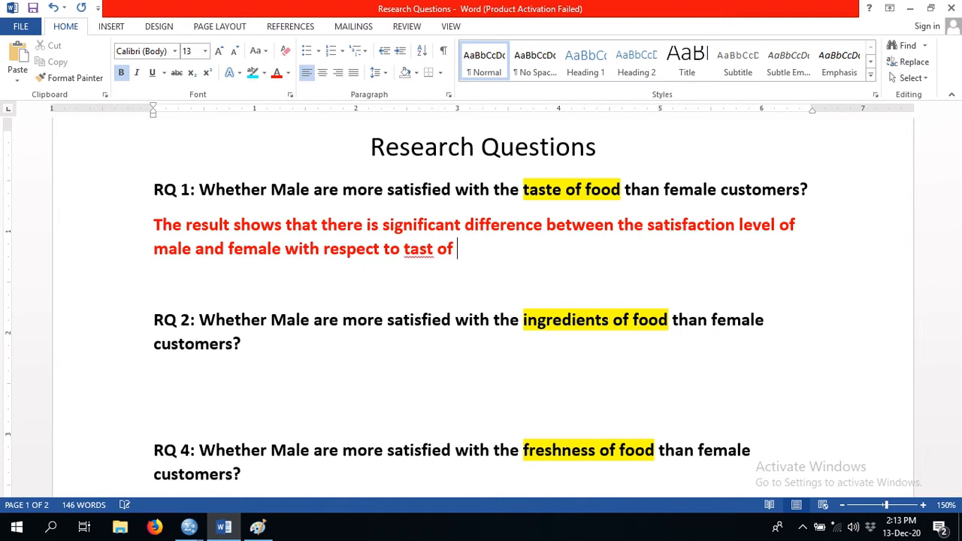
key(BackSpace)
key(BackSpace)
key(BackSpace)
key(BackSpace)
text(e fo f)
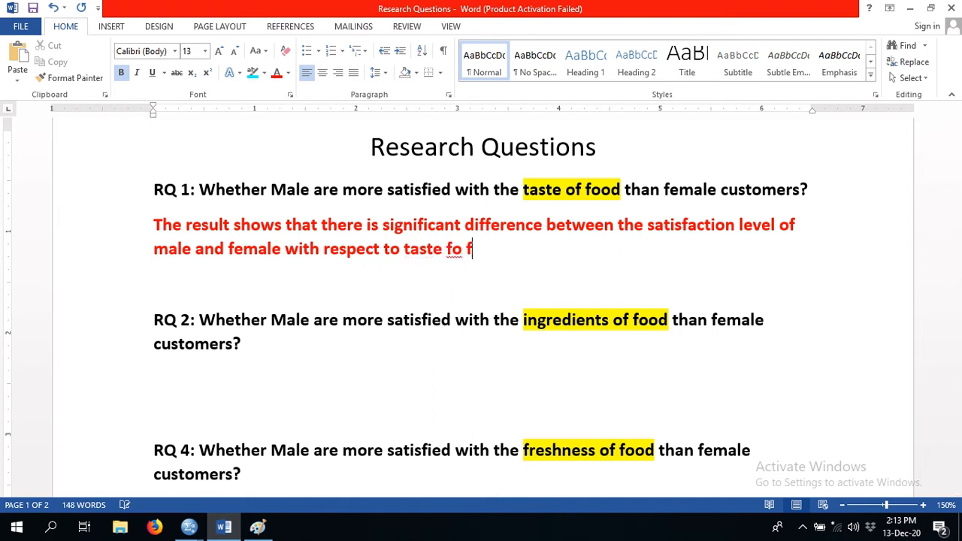
key(BackSpace)
key(BackSpace)
key(BackSpace)
key(BackSpace)
text(of food.)
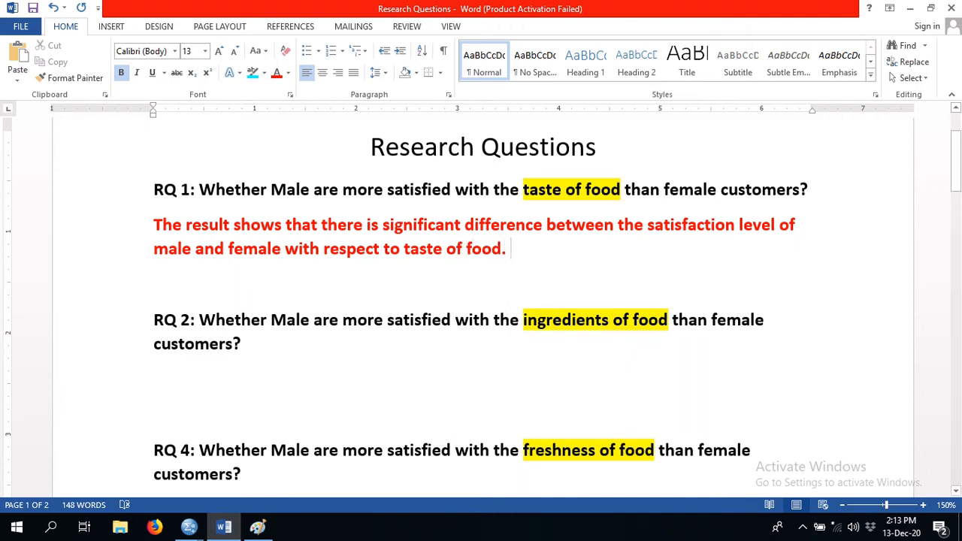
- Insert "(Sig value" before the final period of the RQ 1 answer
key(Left)
key(Left)
text((Sing)
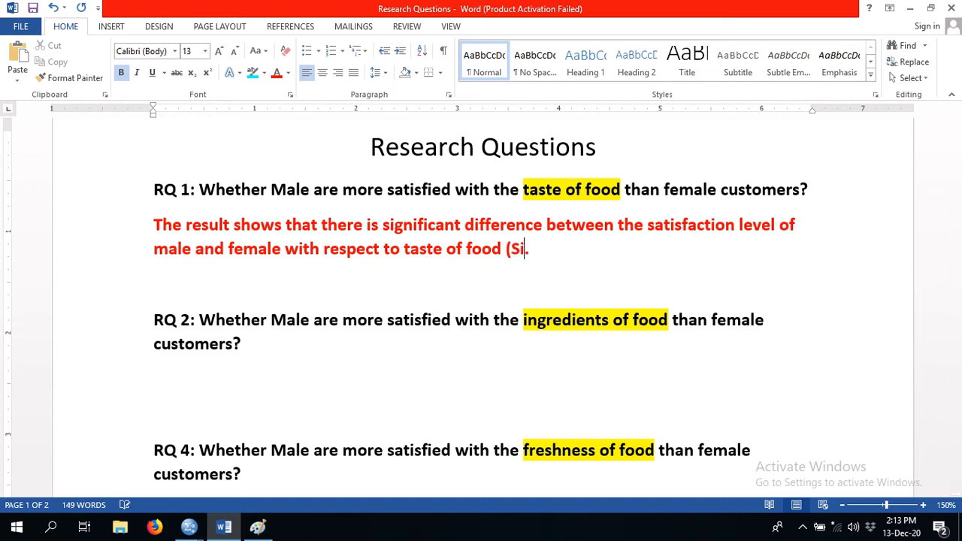
key(BackSpace)
key(BackSpace)
text(g value )
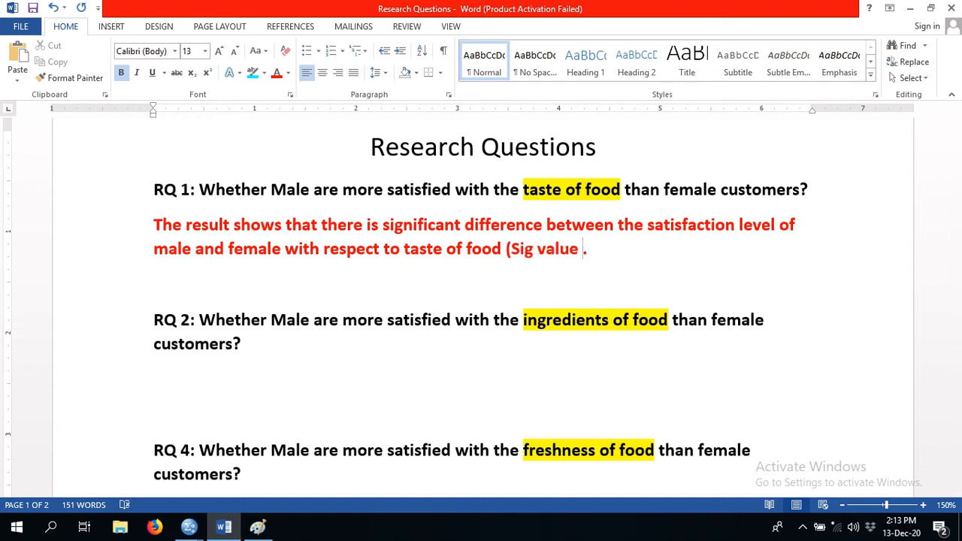
text(+=)
- Enter "= 0.000" after "Sig value" in the parenthesis
key(BackSpace)
key(BackSpace)
key(BackSpace)
text(= 0,)
key(BackSpace)
text(.000)
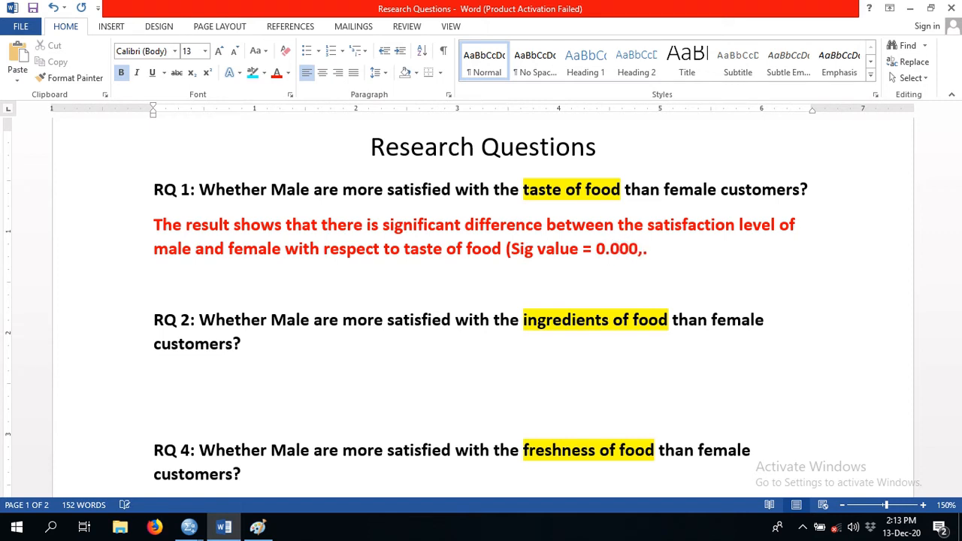
text(, T-Value)
- Add ", T-Value =" after the Sig value and switch to Paint to check the t statistic
text(=)
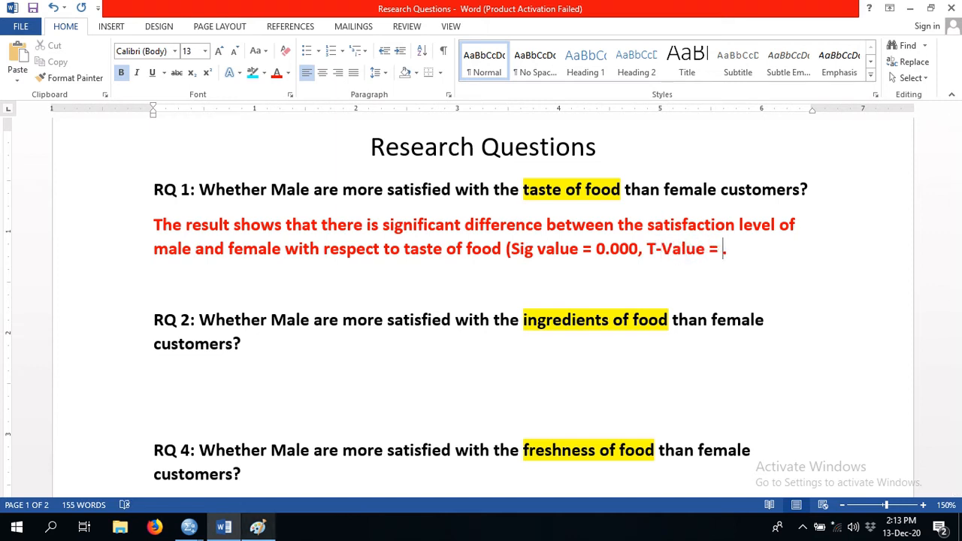
key(alt+Tab)
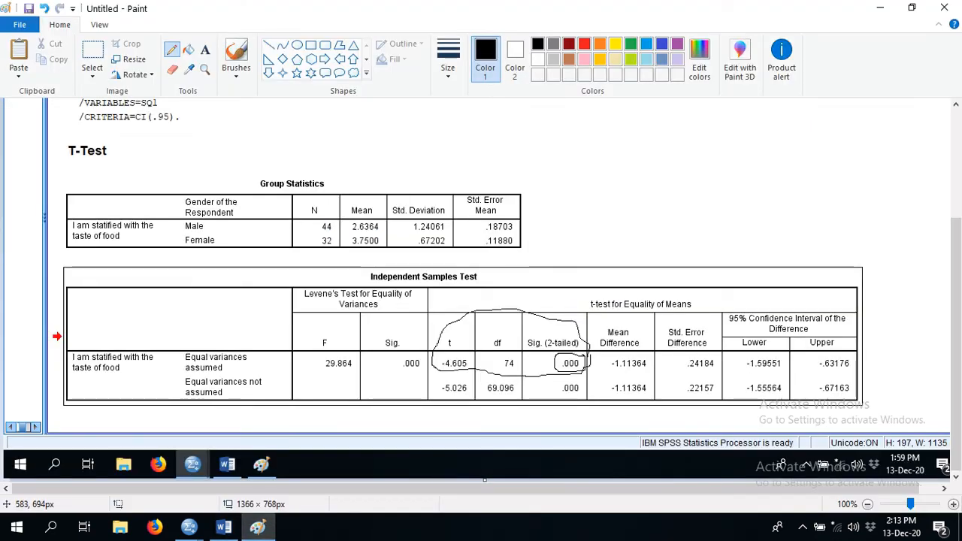
- Return to Word, enter "-4.605" as the T-Value and close the parenthesis
click(223, 527)
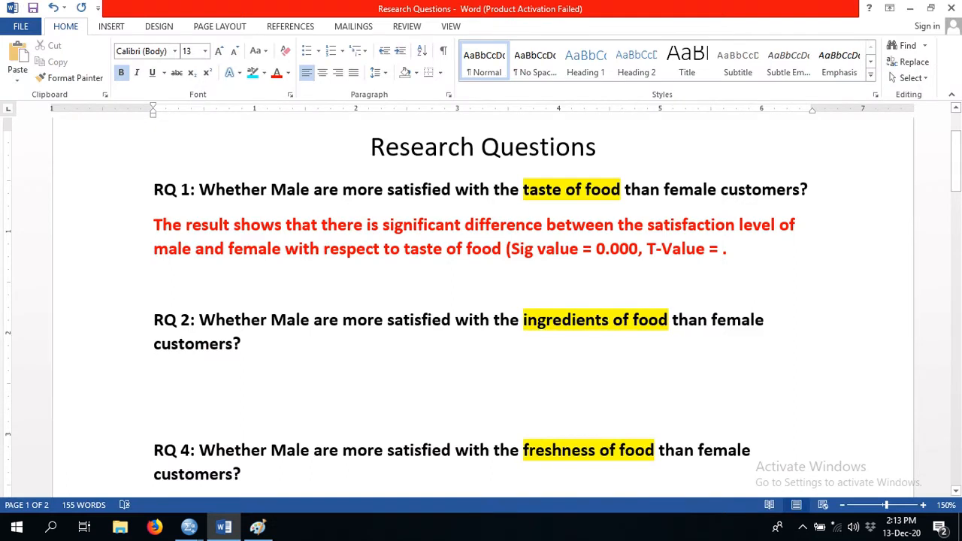
text(-)
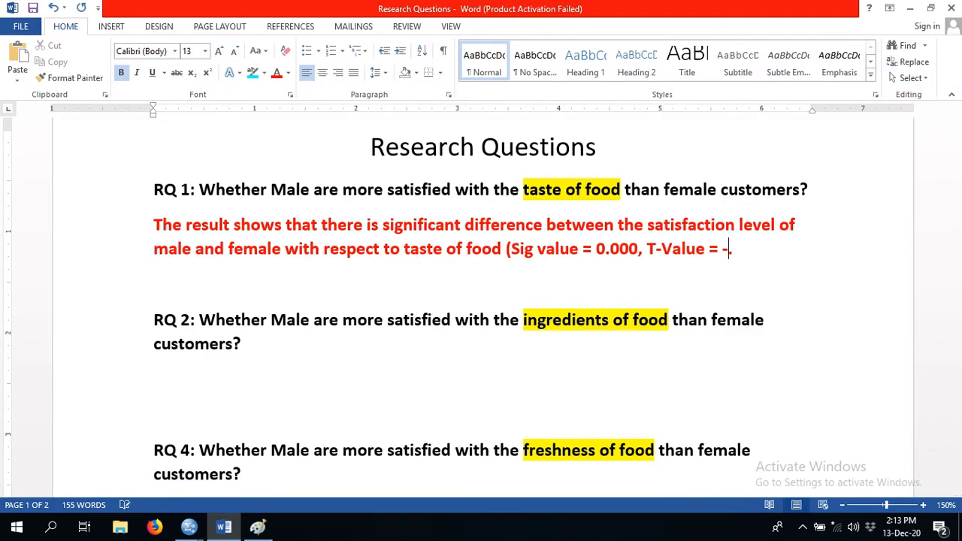
text(4.605)
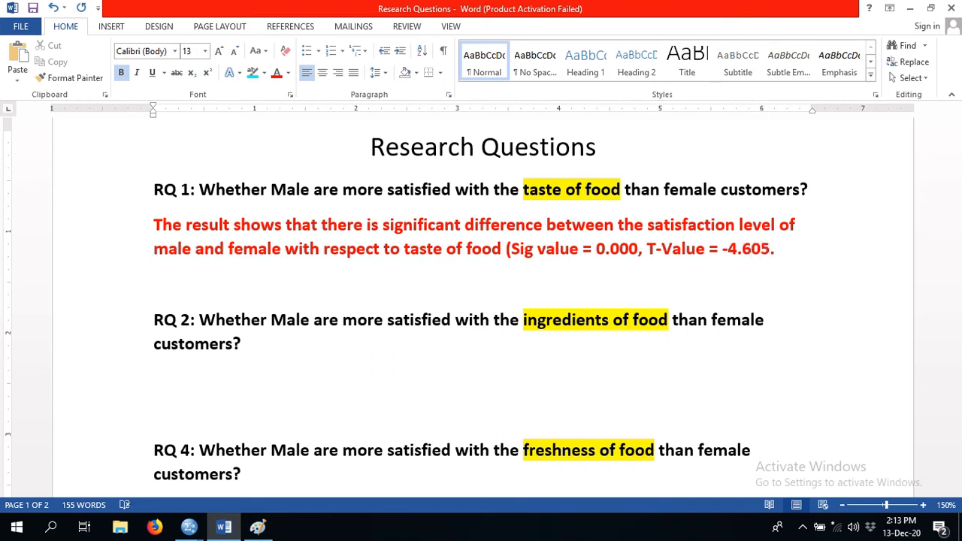
text())
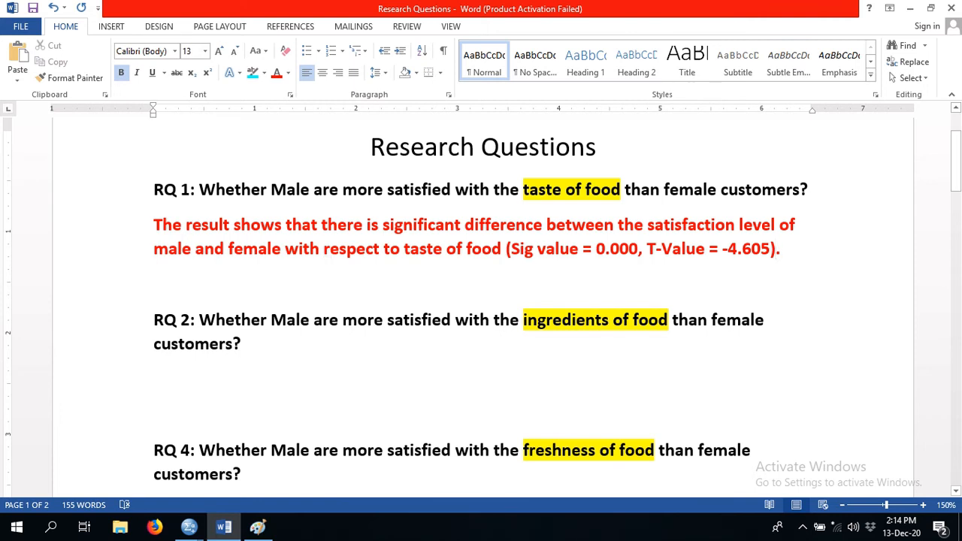
- Place the cursor after the RQ 1 sentence, then switch to Paint and circle the male and female means in Group Statistics
click(502, 248)
click(775, 249)
key(Right)
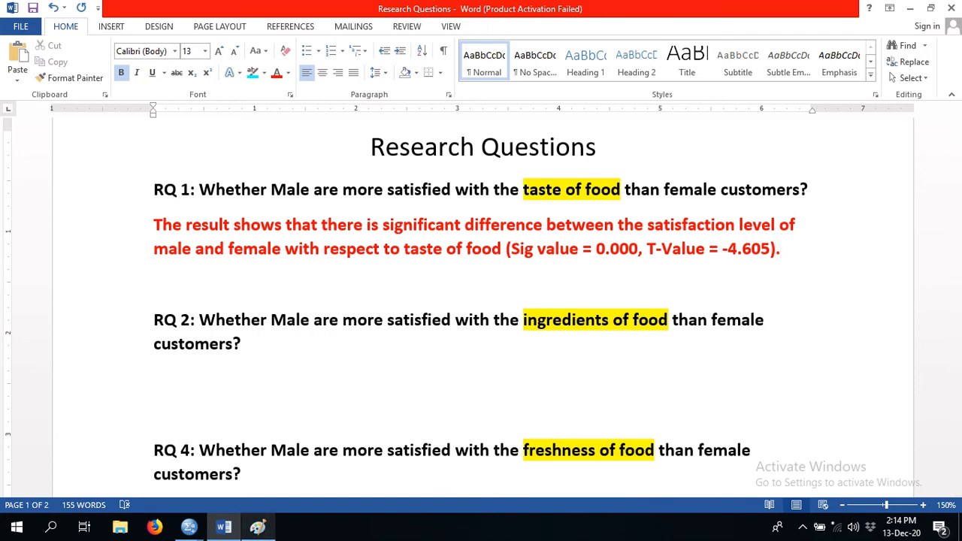
click(258, 526)
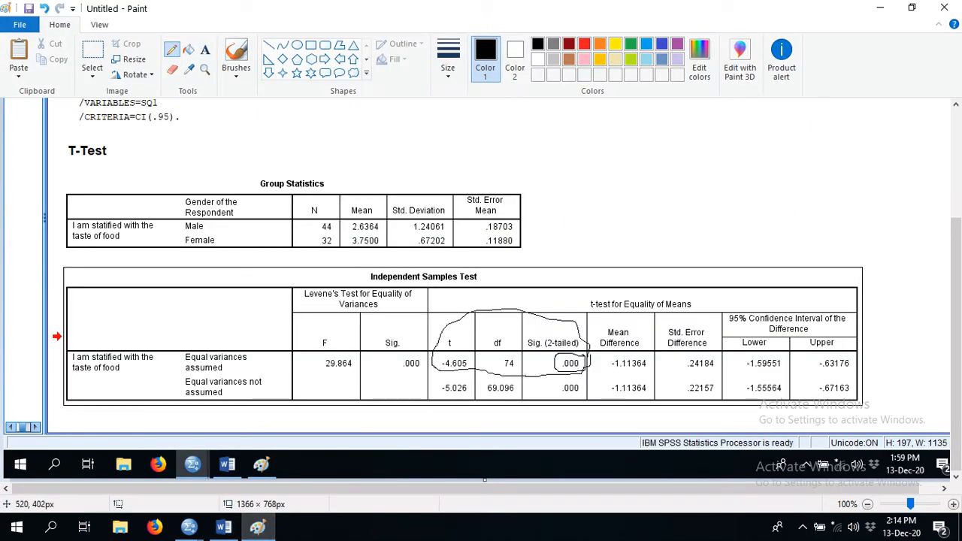
mouse_move(379, 218)
mouse_down()
mouse_move(350, 217)
mouse_move(345, 242)
mouse_move(365, 251)
mouse_move(391, 240)
mouse_move(348, 213)
mouse_up()
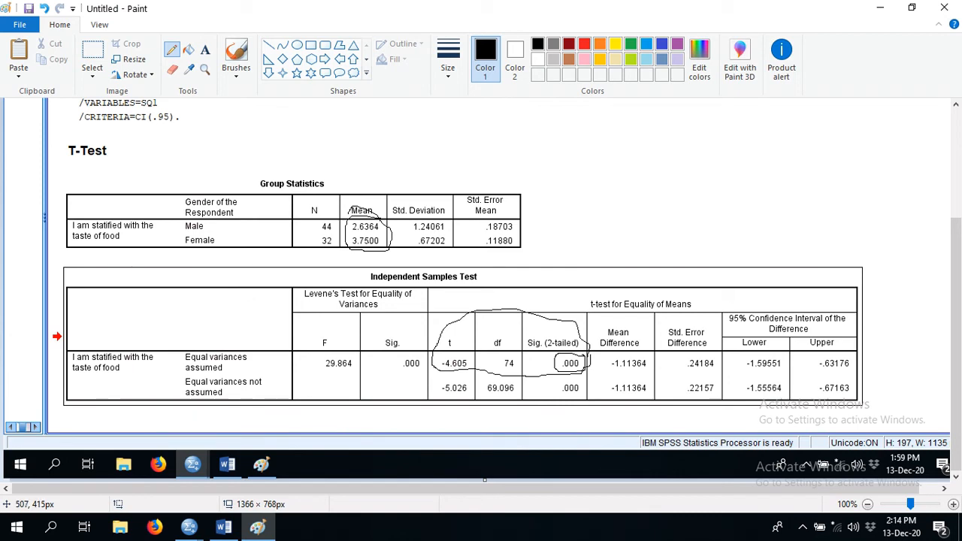
- Return to Word and continue the RQ 1 answer with "Further, female are more satisfied than male customers"
click(223, 527)
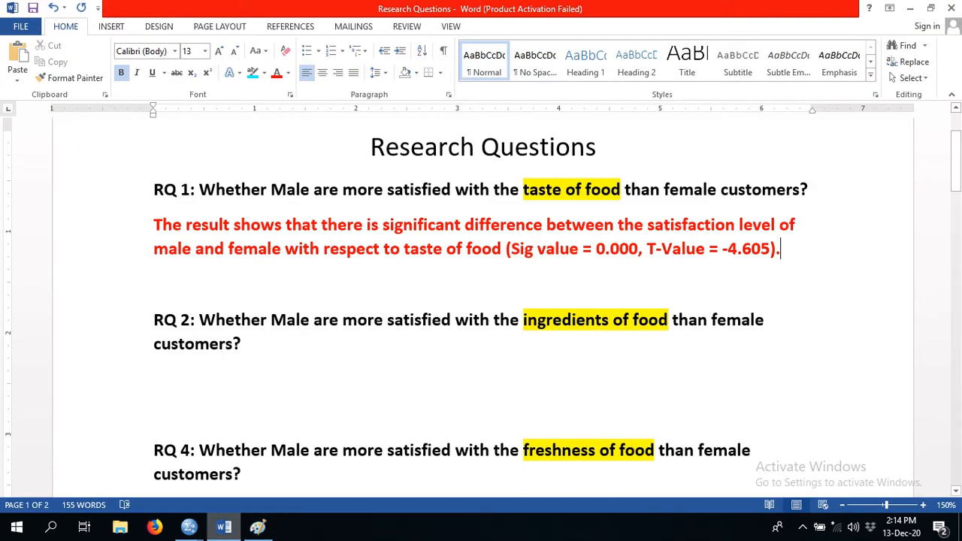
text(Fur)
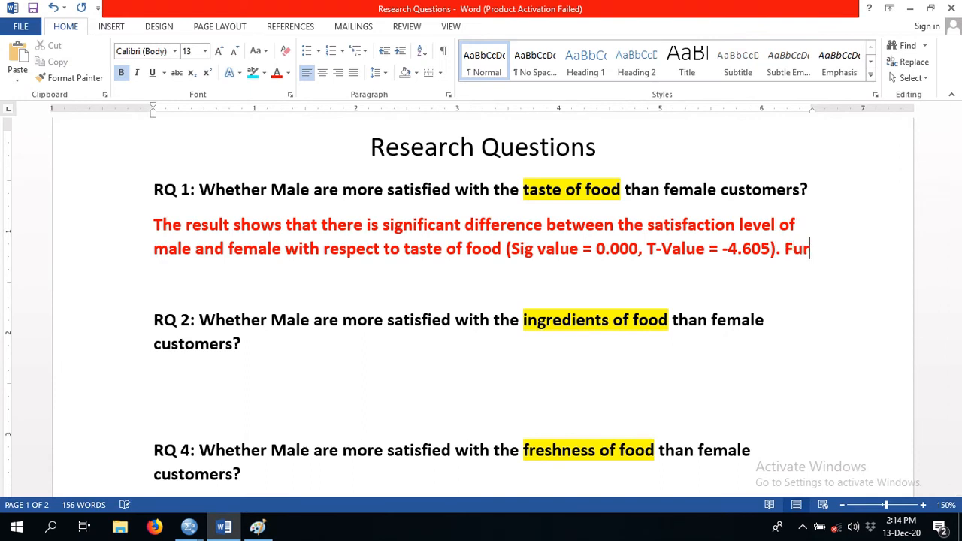
text(ther, )
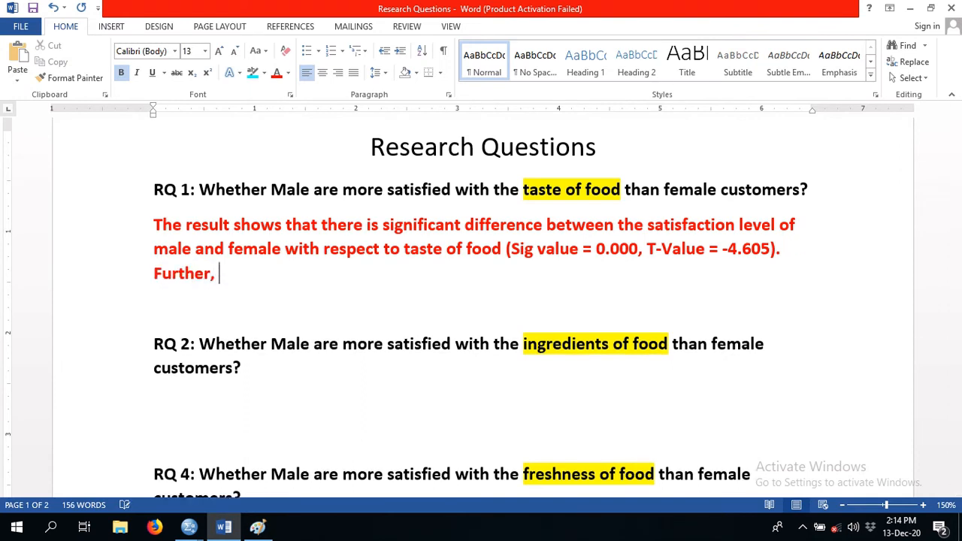
text(female )
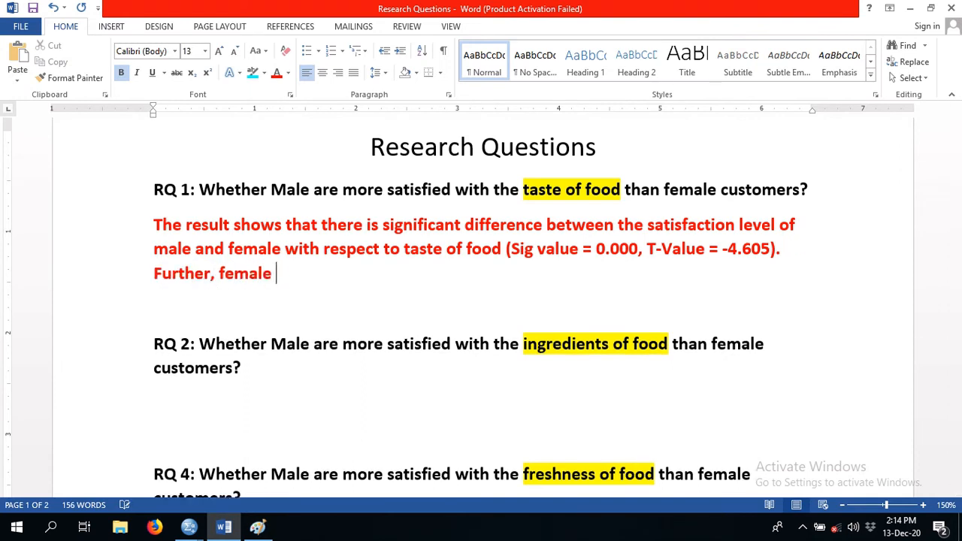
text(are more stati)
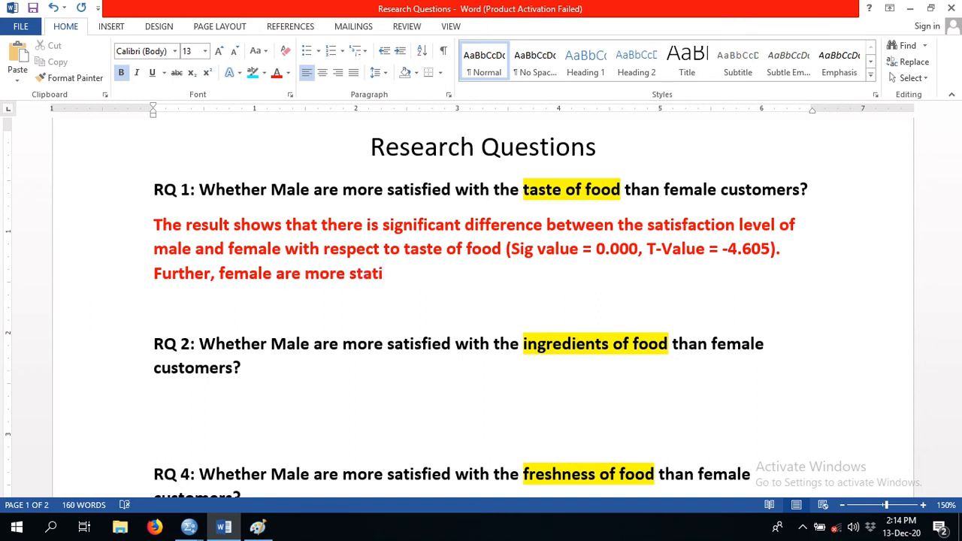
key(BackSpace)
key(BackSpace)
key(BackSpace)
key(BackSpace)
text(astis)
key(BackSpace)
key(BackSpace)
key(BackSpace)
key(BackSpace)
text(tisfied thw)
key(BackSpace)
text(an)
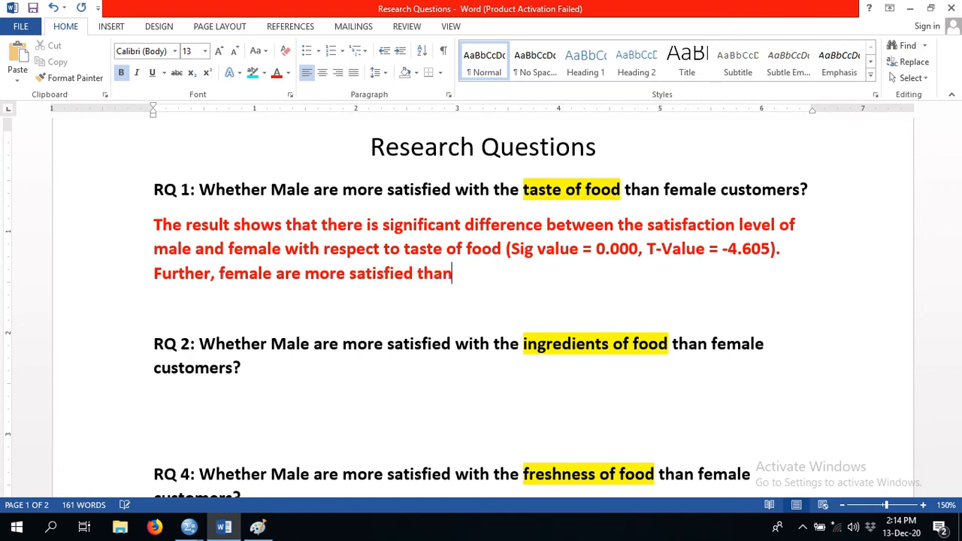
text( male customers )
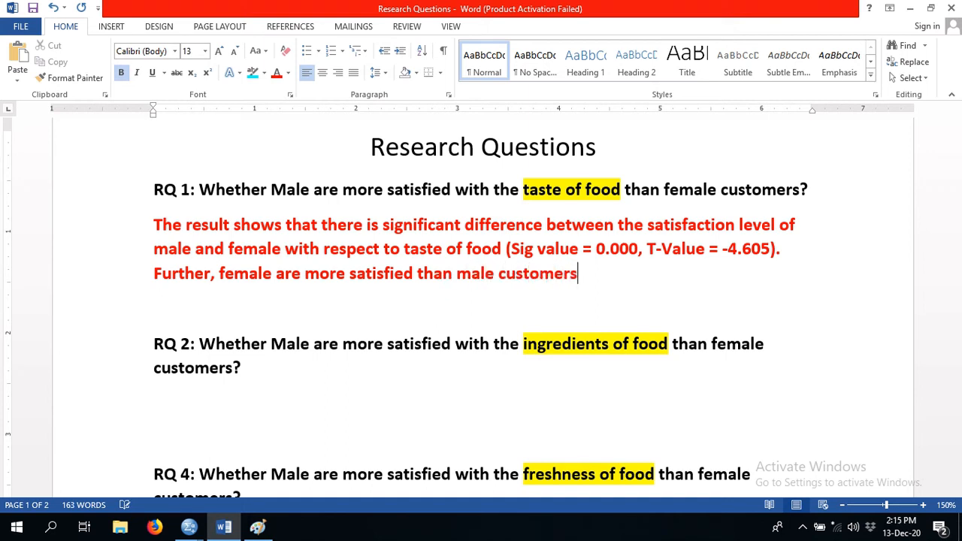
text((Mean)
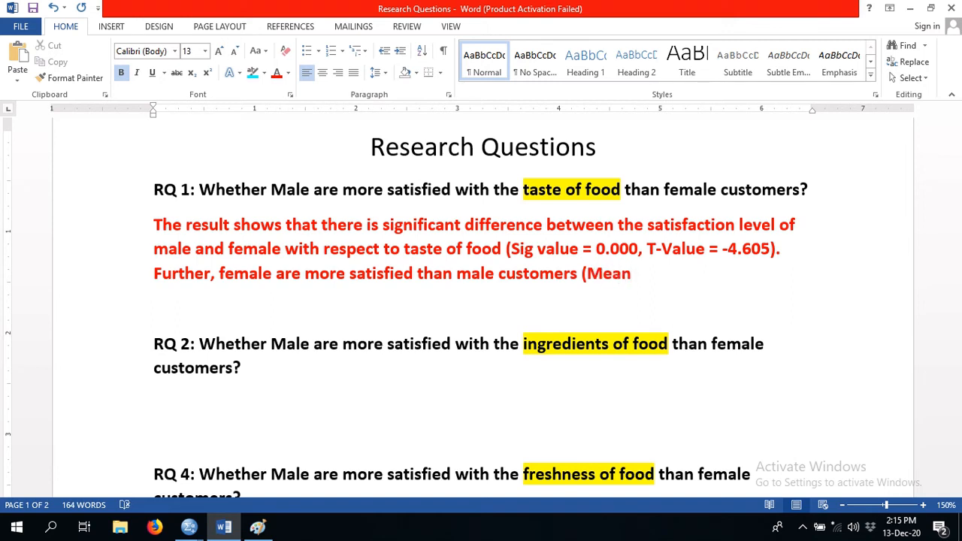
- Add "(Mean(M) = , Mean (F) =" after "male customers", leaving both mean values blank
text((M)
key(BackSpace)
key(BackSpace)
key(BackSpace)
key(BackSpace)
key(BackSpace)
key(BackSpace)
text(MEa)
key(BackSpace)
key(BackSpace)
text(ean(M) = , Mean )
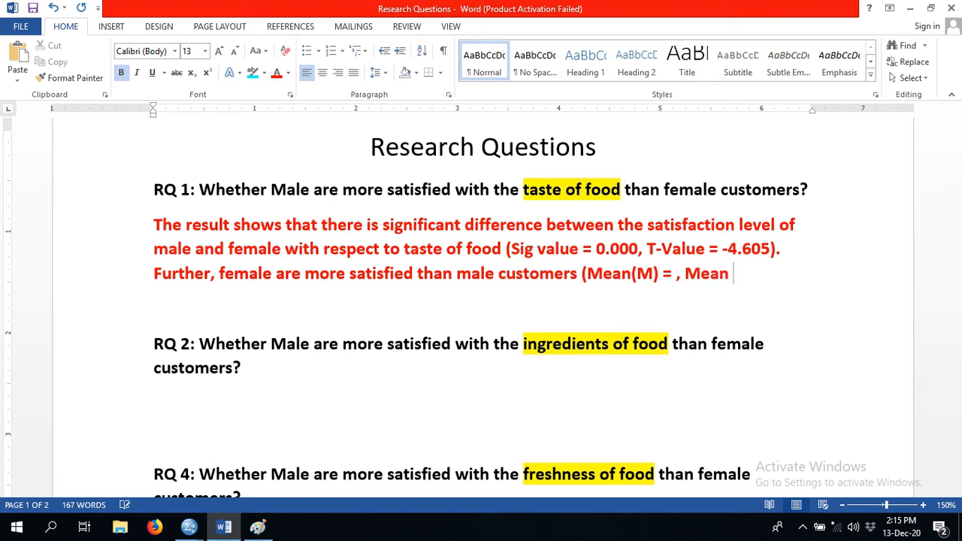
text((F) =)
- Check the female mean in Paint, then enter 3.75 as Mean (F) in Word and close the parenthesis
key(alt+Tab)
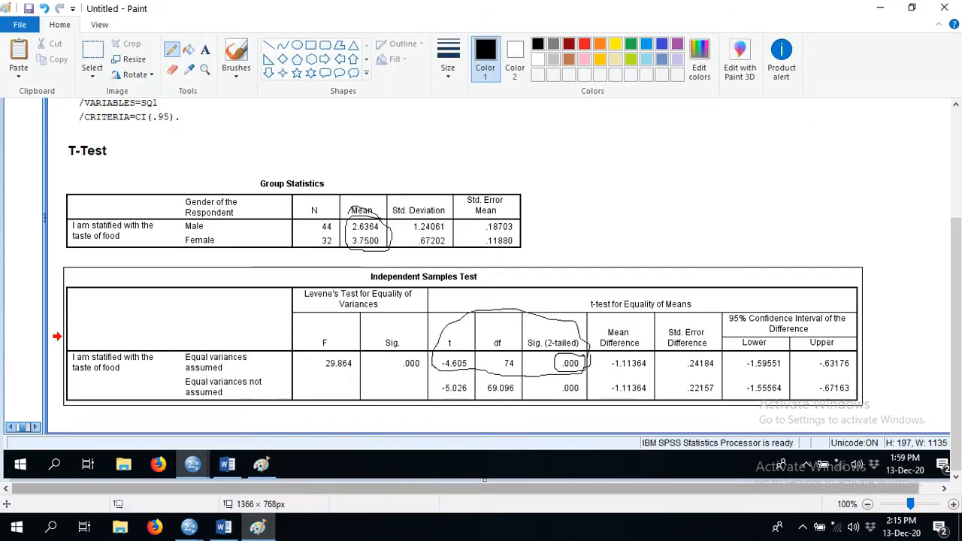
key(alt+Tab)
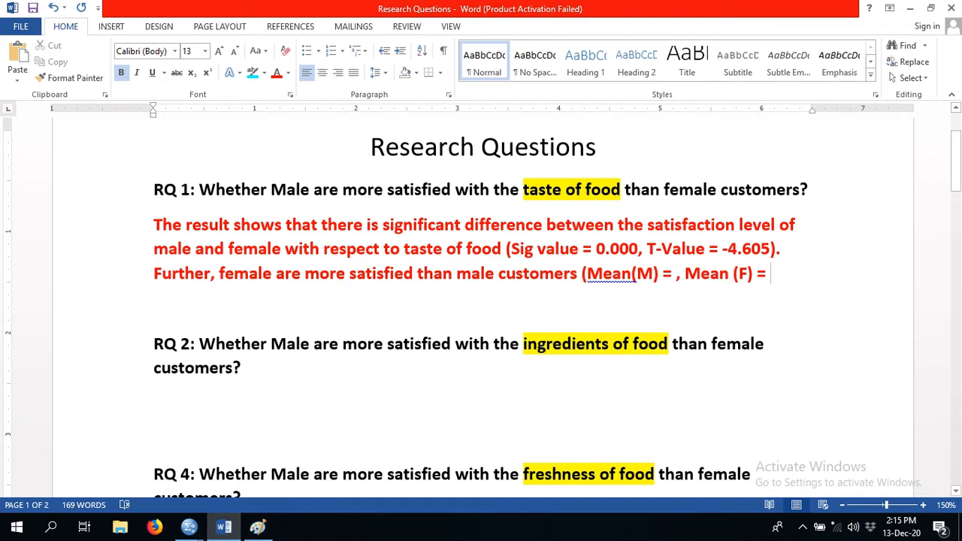
text(3.5)
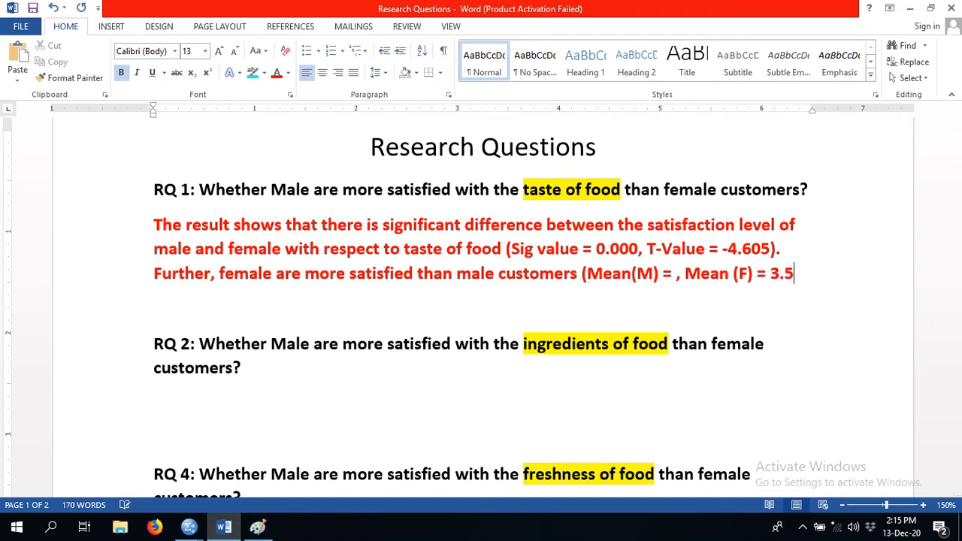
key(BackSpace)
text(75))
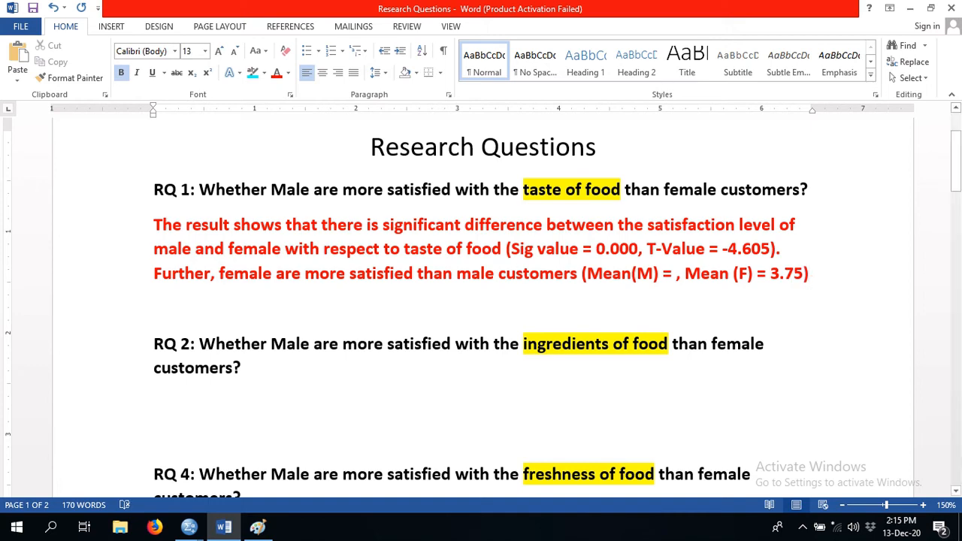
- Check the male mean in Paint, then return to Word and enter 2.63 as the Mean(M) value
key(alt+Tab)
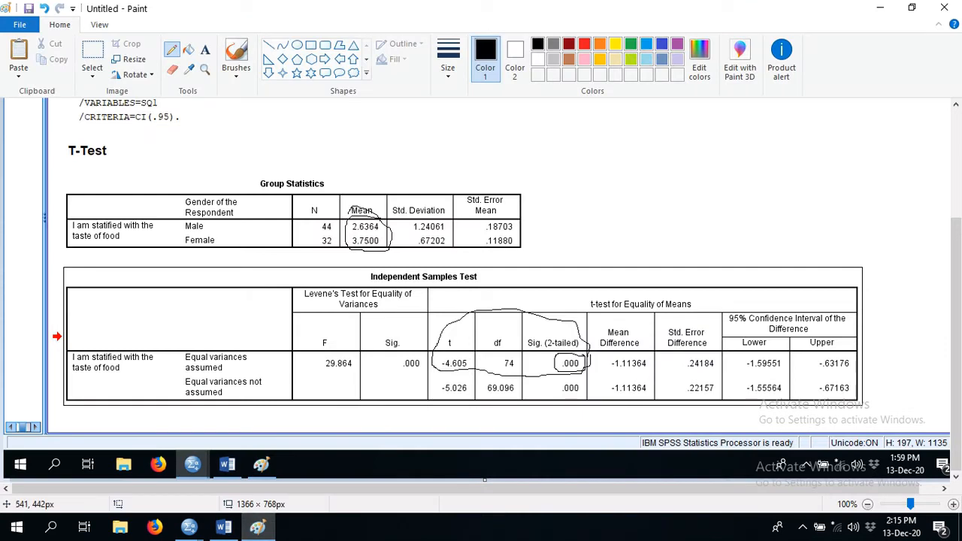
click(223, 526)
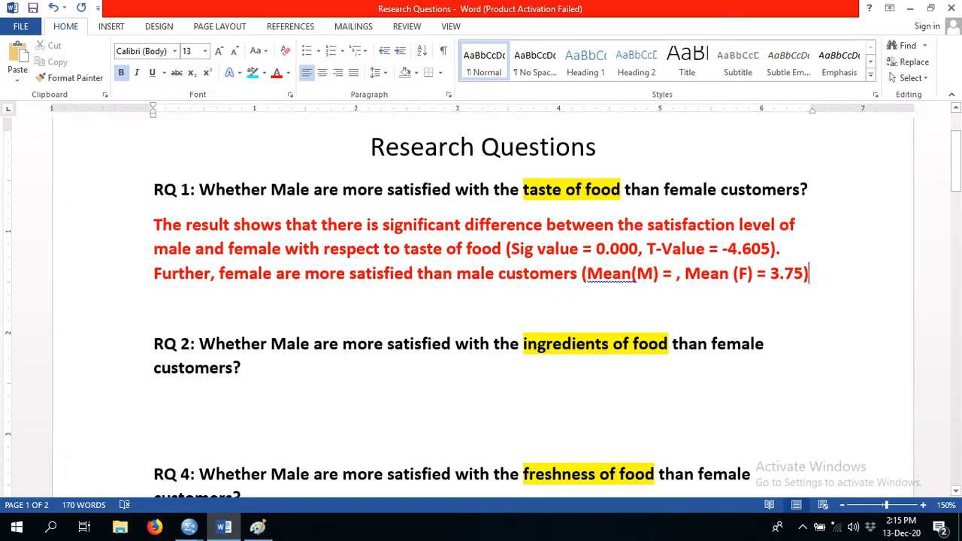
click(676, 274)
text(2.6)
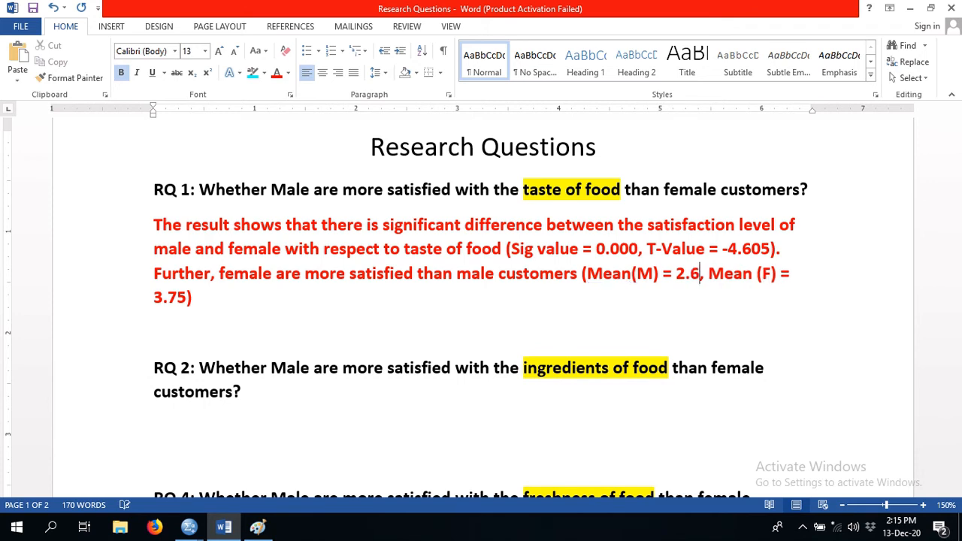
text(3)
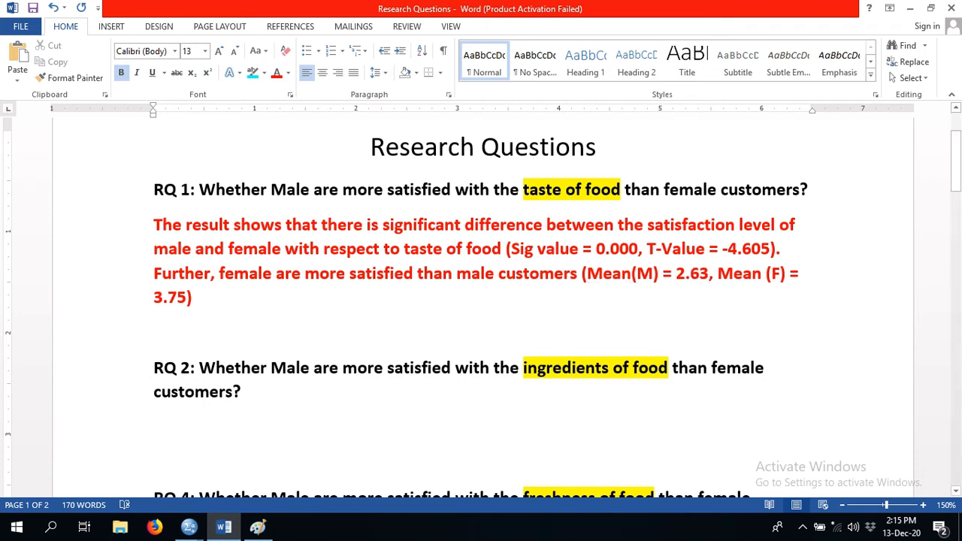
- End the RQ 1 answer with a period after the closing parenthesis
click(196, 298)
key(BackSpace)
text(.)
- Review the RQ 1 answer by selecting its significance sentence and its mean comparison sentence in turn
click(546, 189)
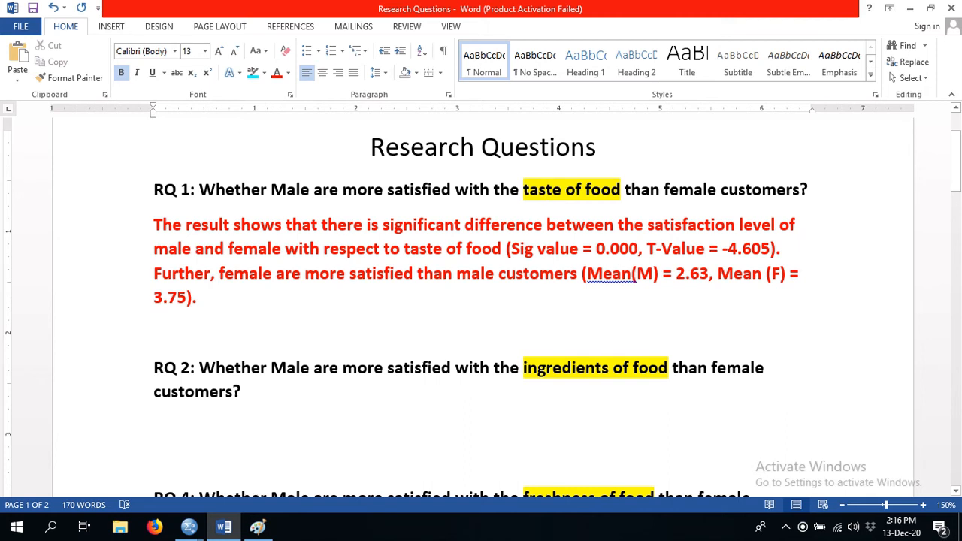
drag(786, 248, 153, 224)
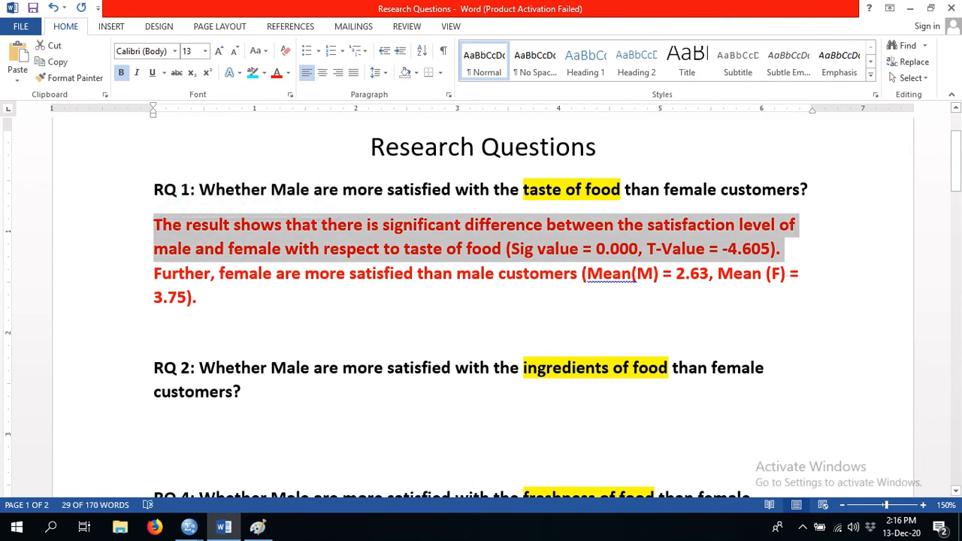
drag(154, 273, 376, 333)
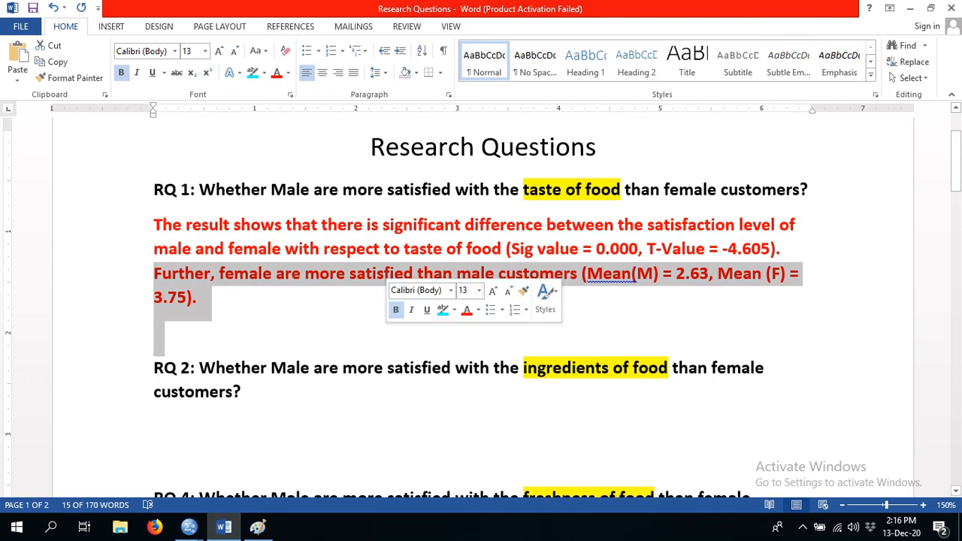
click(154, 332)
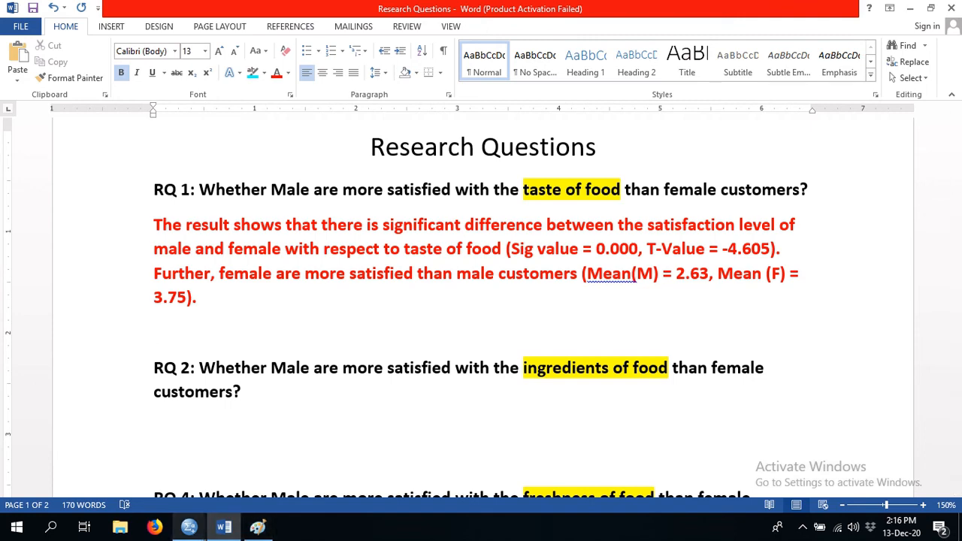
- Look over the t-test tables in the SPSS output, then return to Word and read RQ 2 on ingredients of food
click(188, 526)
click(115, 469)
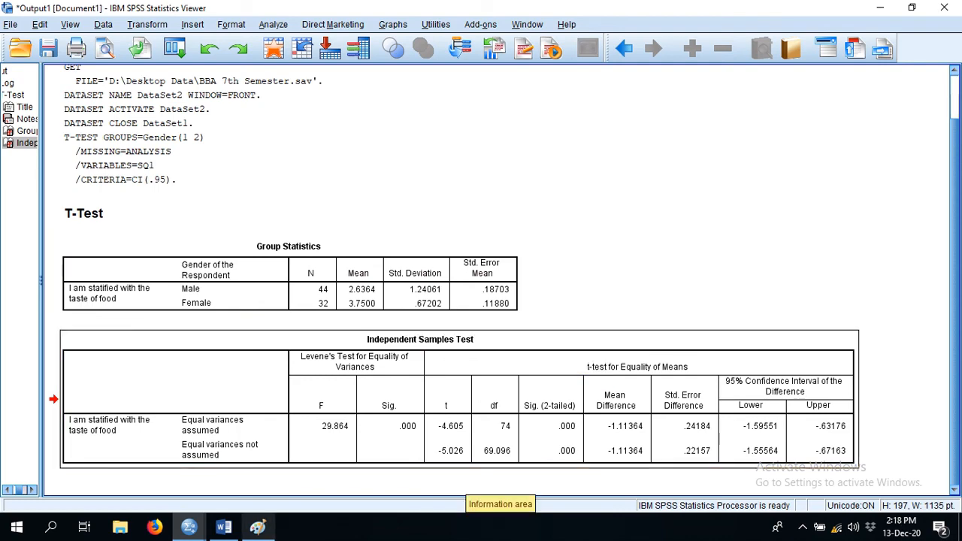
mouse_move(189, 527)
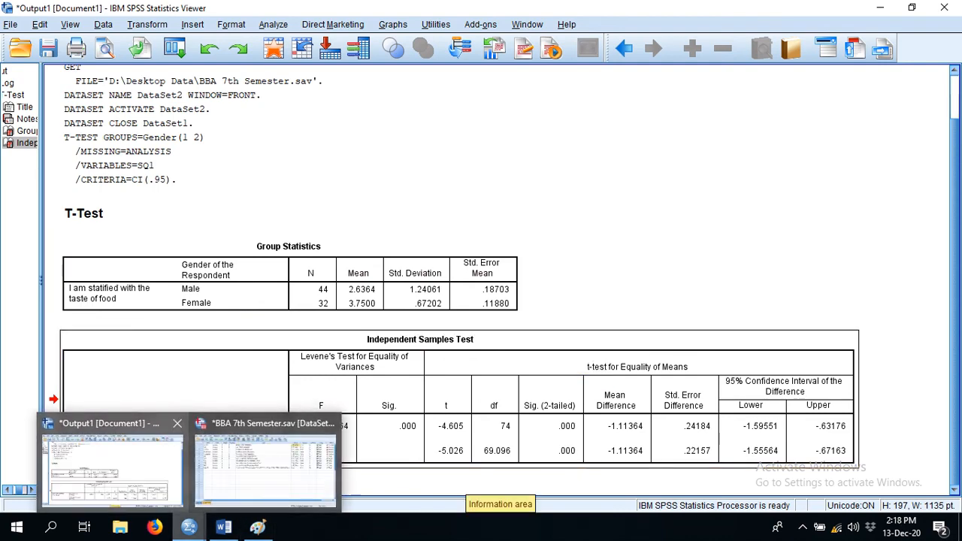
mouse_move(263, 458)
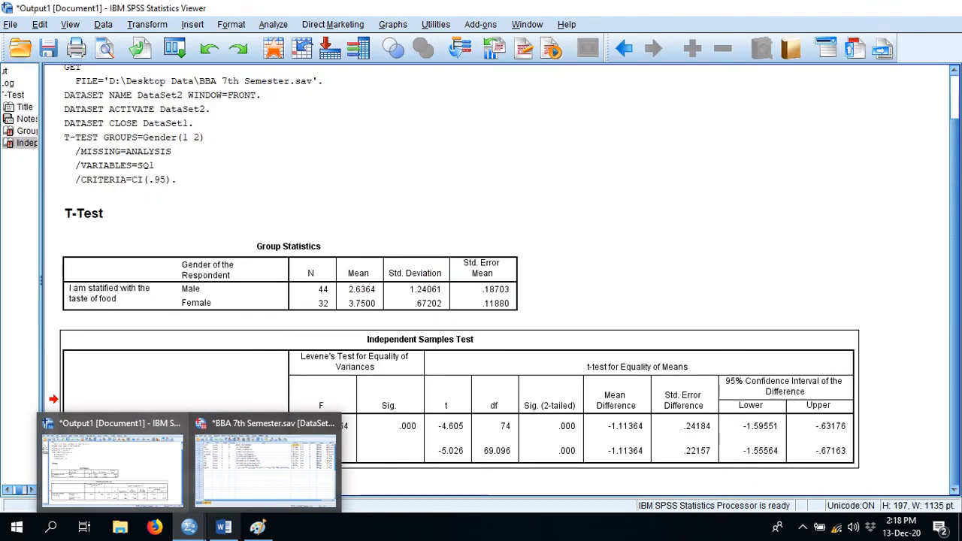
click(224, 526)
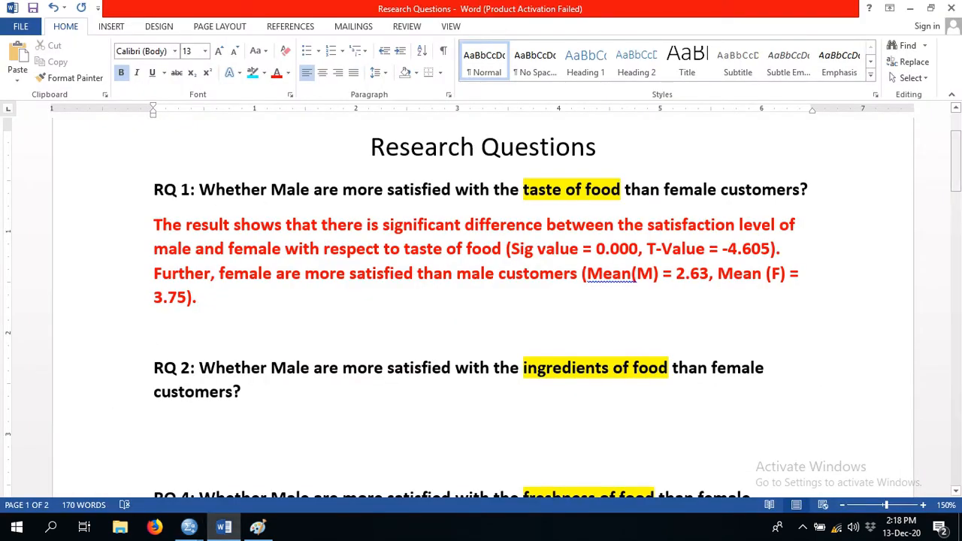
drag(956, 161, 955, 182)
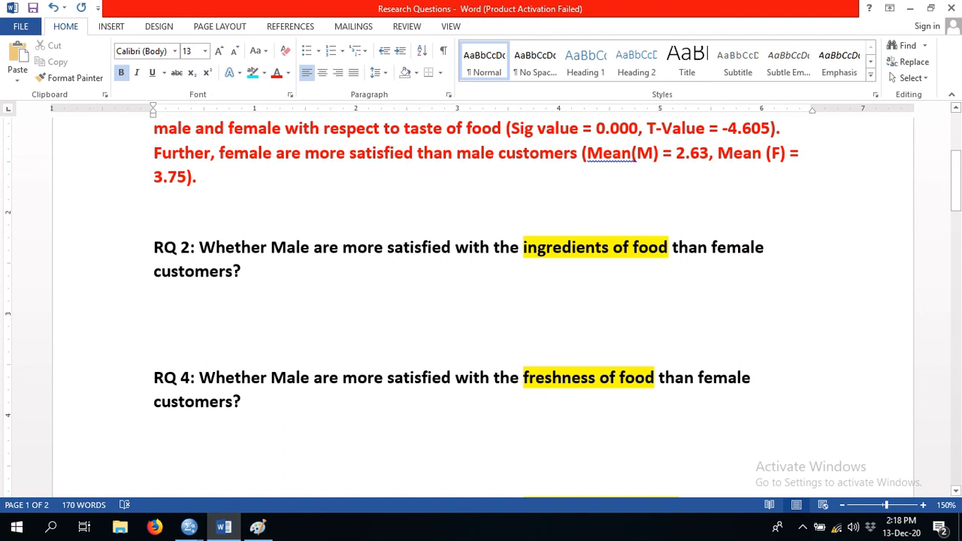
- Switch to the SPSS Data Editor and open the Independent-Samples T Test dialog
mouse_move(189, 527)
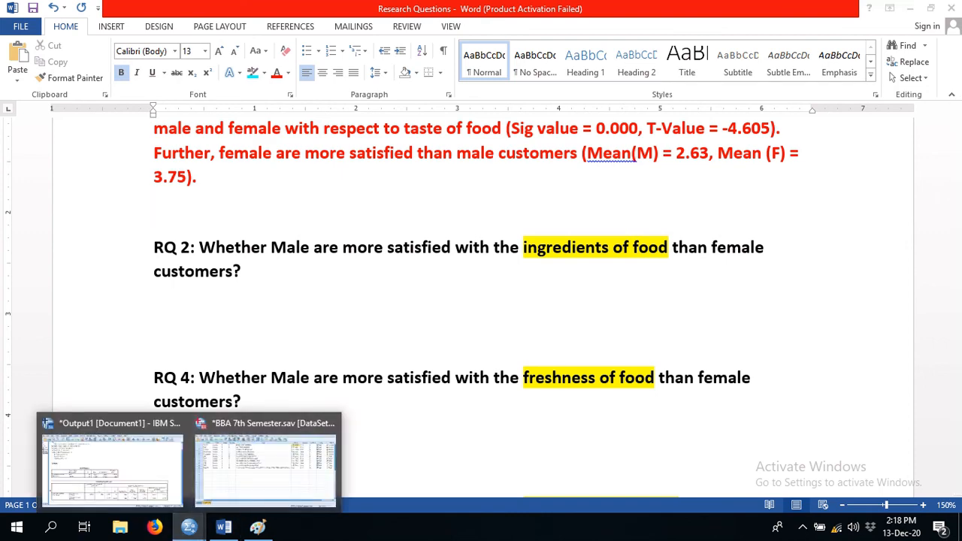
click(257, 462)
click(628, 162)
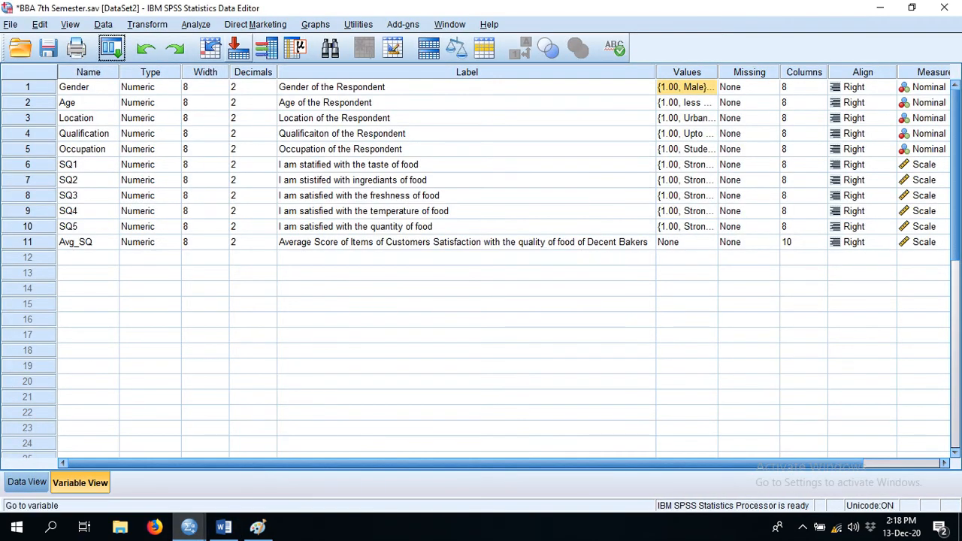
click(196, 25)
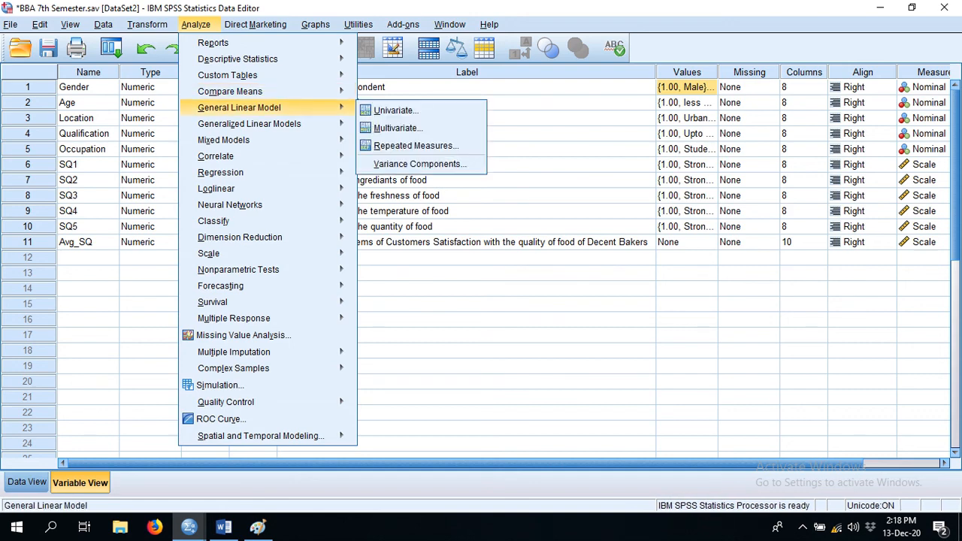
mouse_move(230, 92)
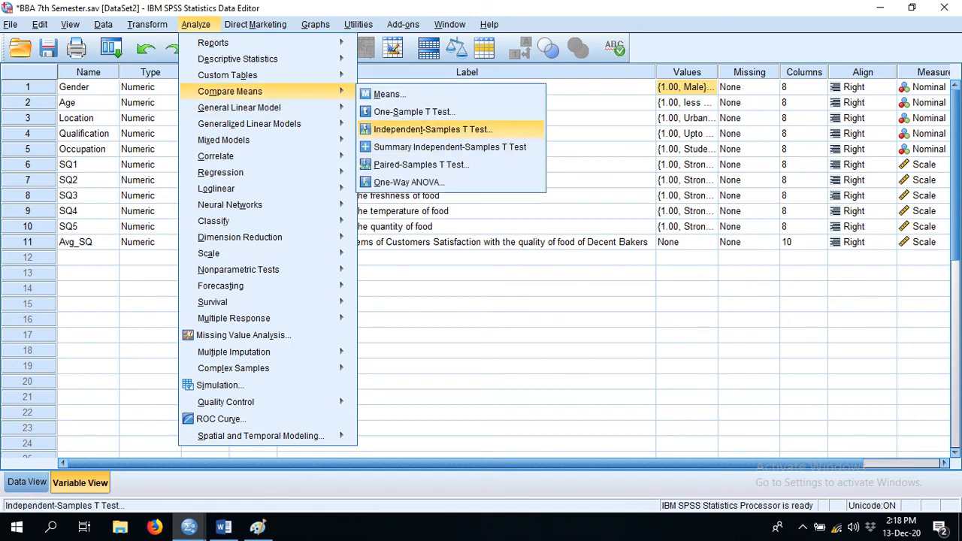
click(433, 129)
- Replace the taste test variable with satisfaction with ingredients of food (SQ2) and run the t-test grouped by Gender(1 2)
click(517, 276)
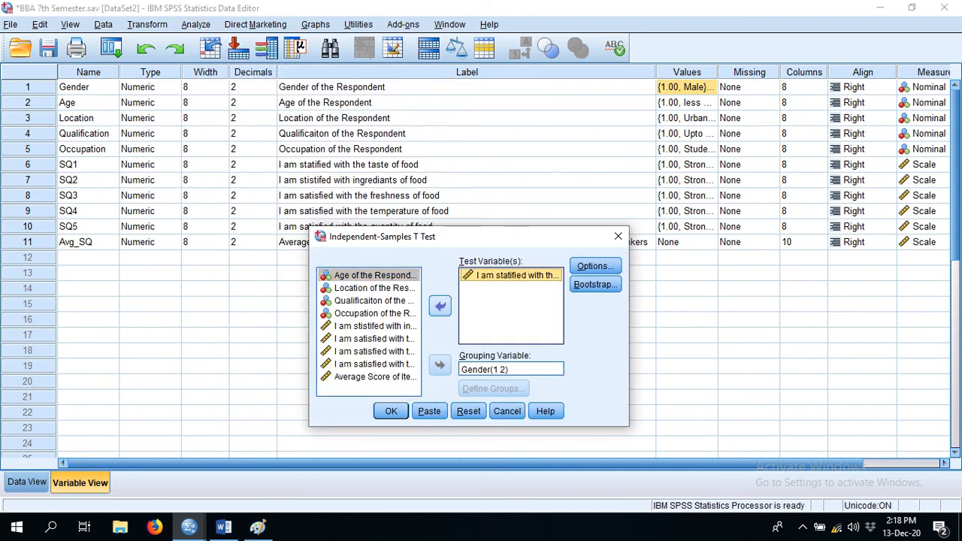
click(440, 306)
click(375, 339)
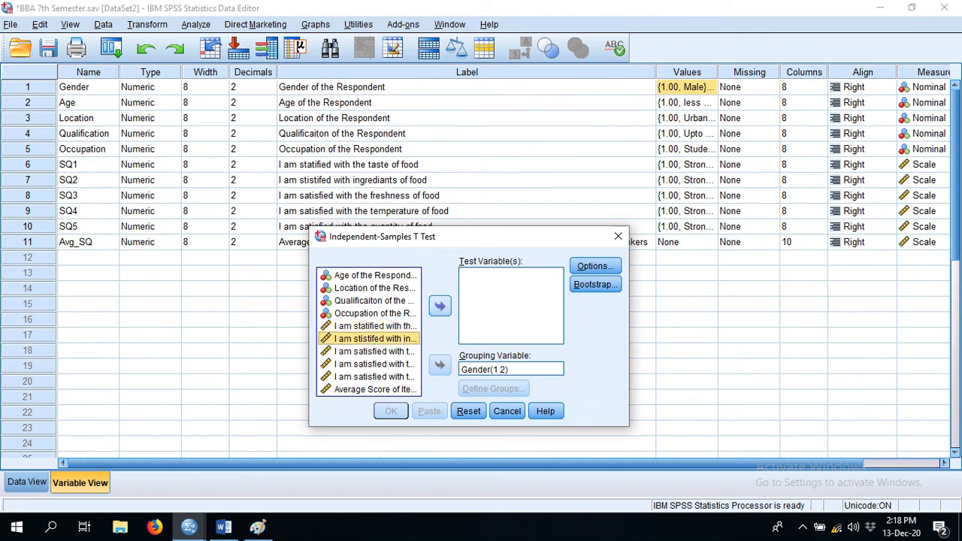
click(439, 306)
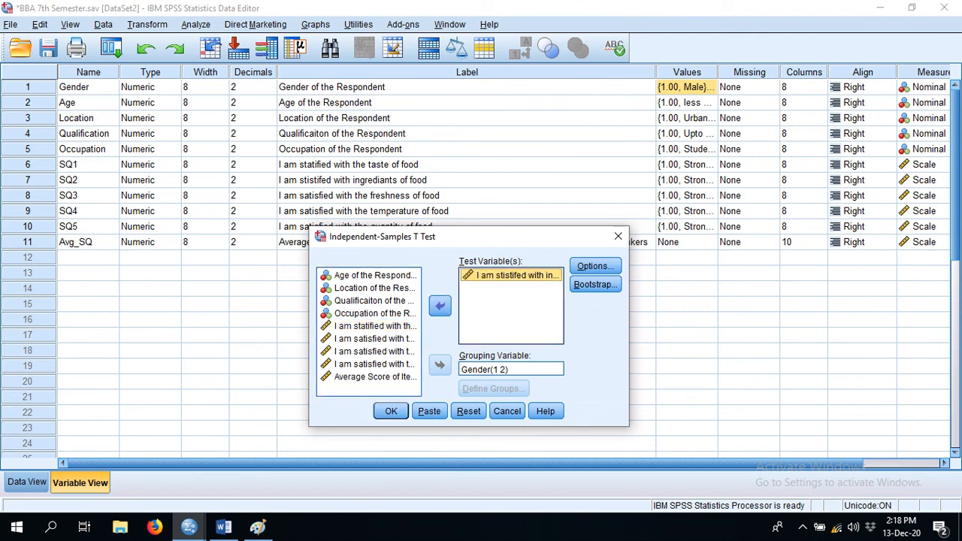
click(511, 369)
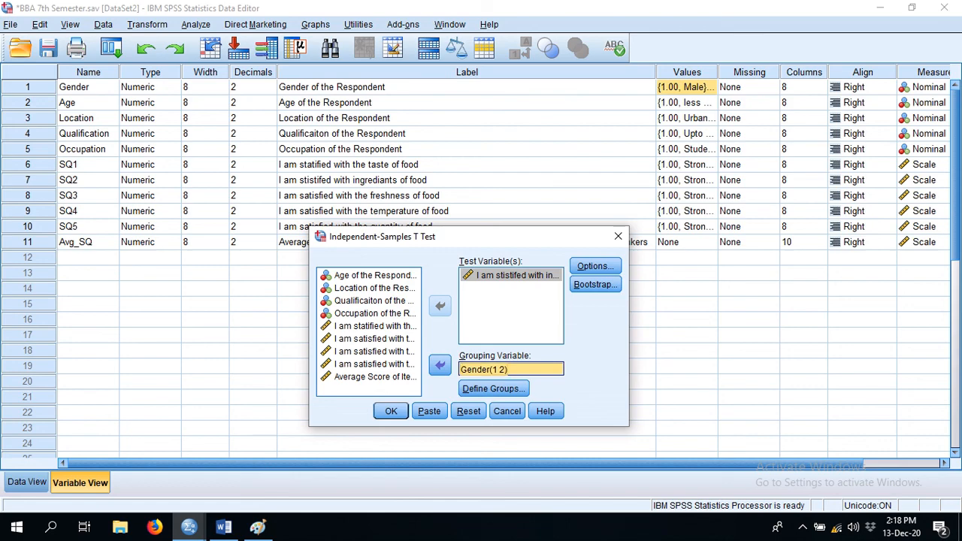
click(391, 411)
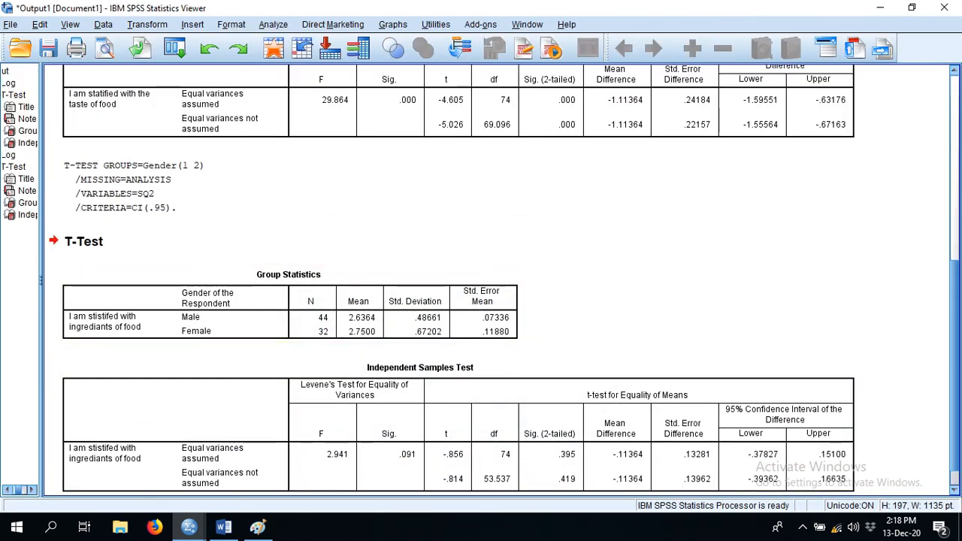
drag(954, 368, 955, 382)
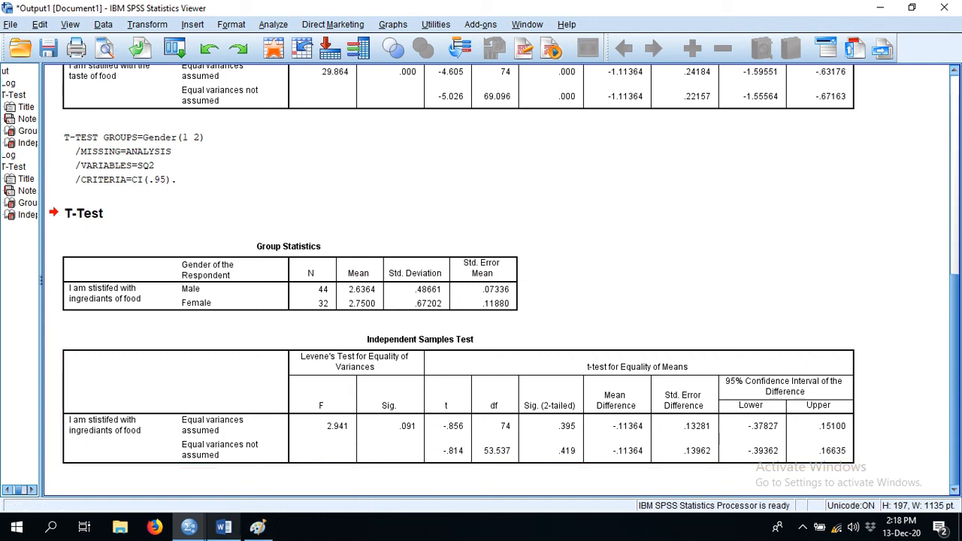
- Switch to Word to review the equality-of-variance hypotheses and thumb rule against the SPSS ingredients output, then find the freshness-of-food question
click(224, 527)
drag(955, 182, 955, 249)
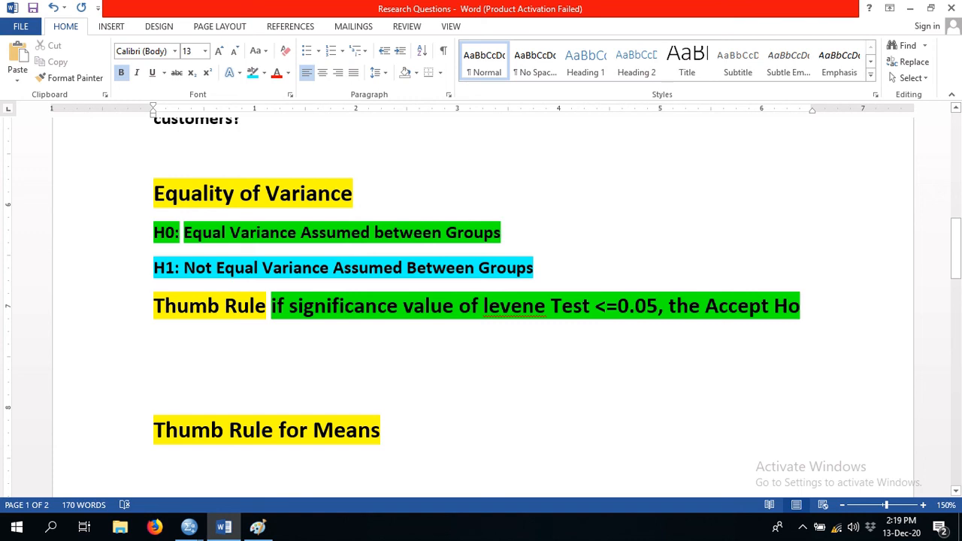
double_click(178, 269)
click(234, 268)
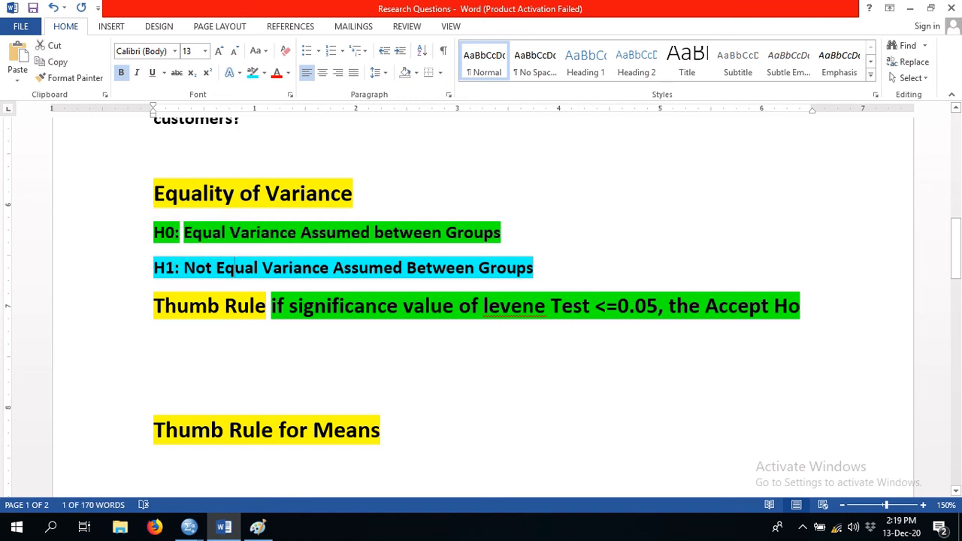
click(189, 527)
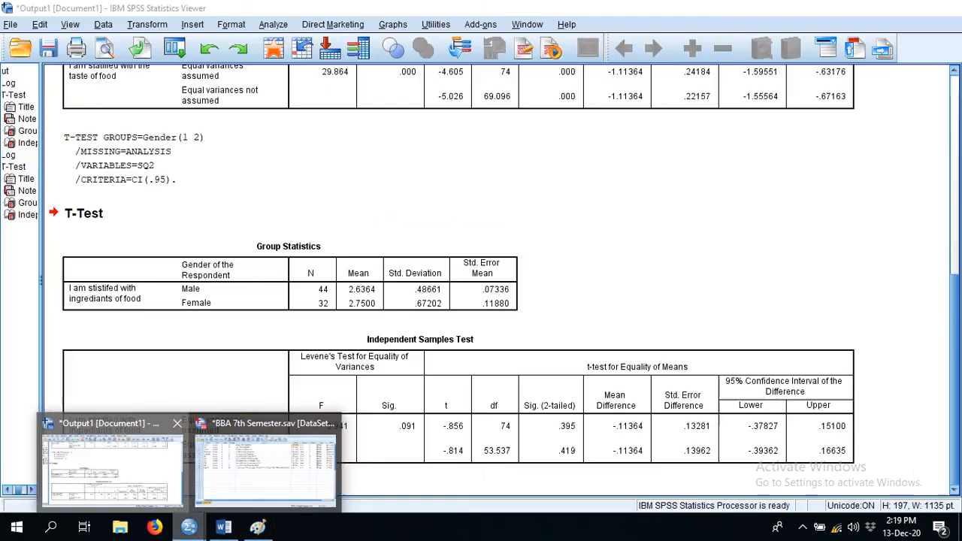
click(111, 462)
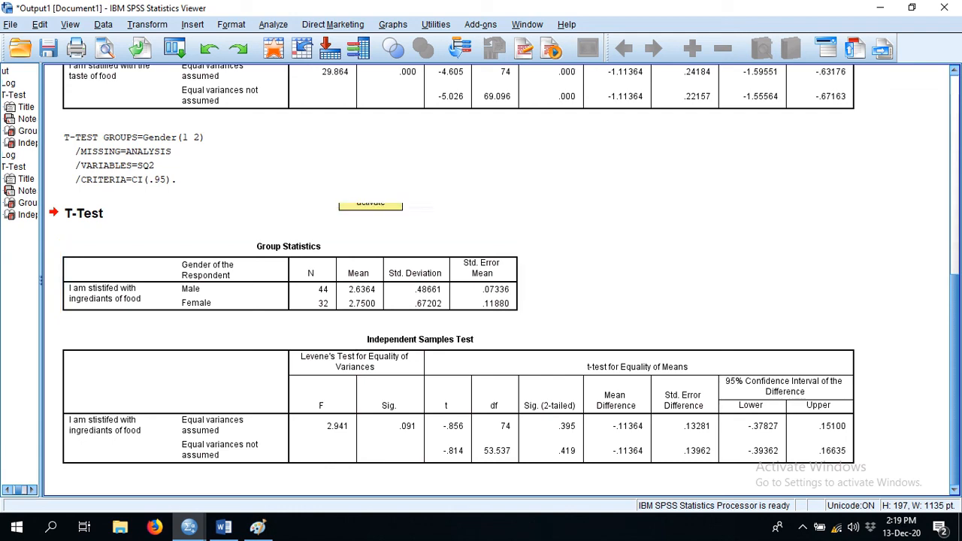
click(223, 527)
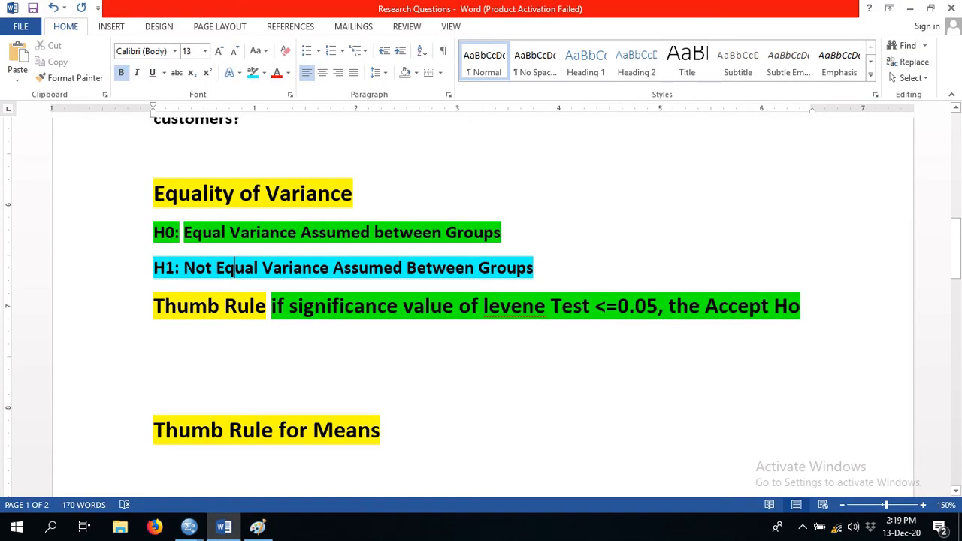
drag(956, 261, 956, 207)
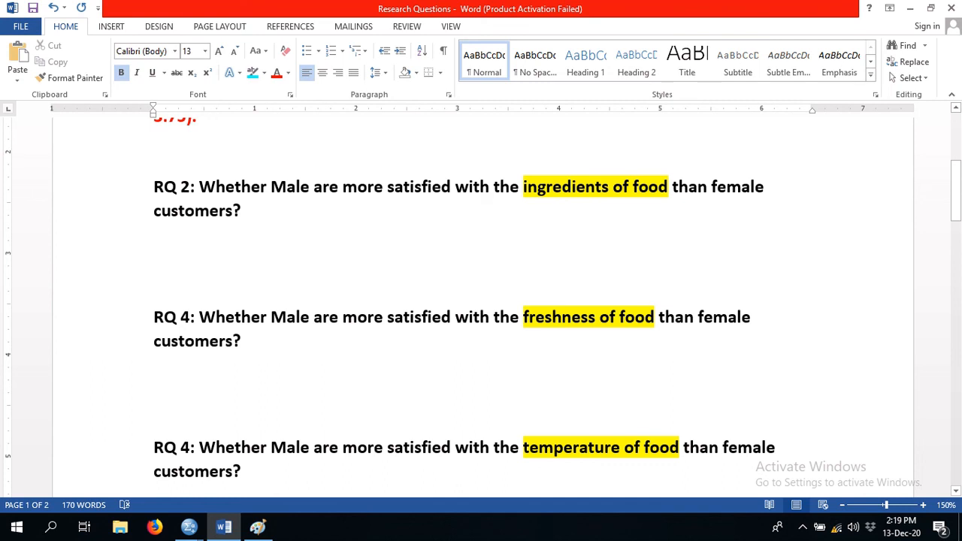
- Switch to the SPSS Data Editor and run an independent-samples t-test on freshness of food (SQ3) instead of ingredients, grouped by Gender(1 2)
click(189, 526)
click(263, 460)
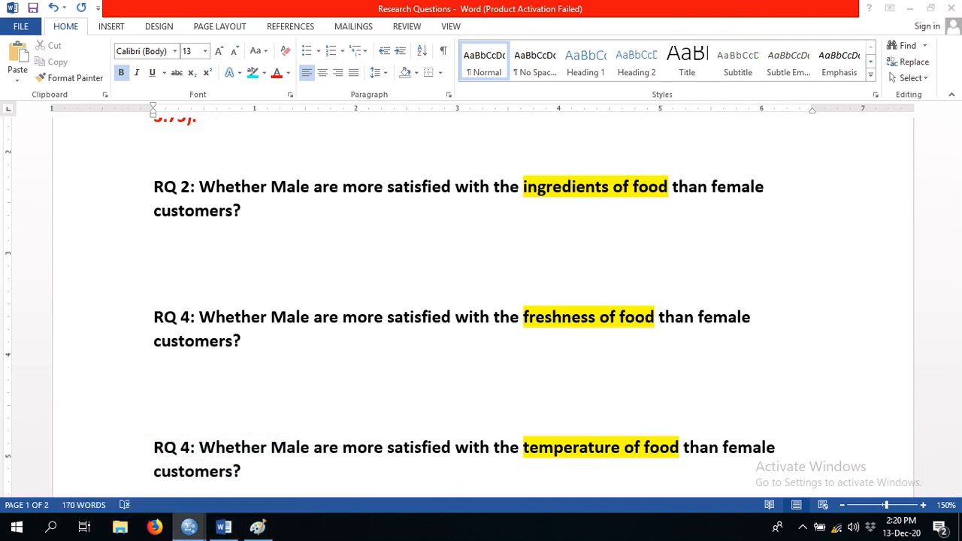
click(190, 527)
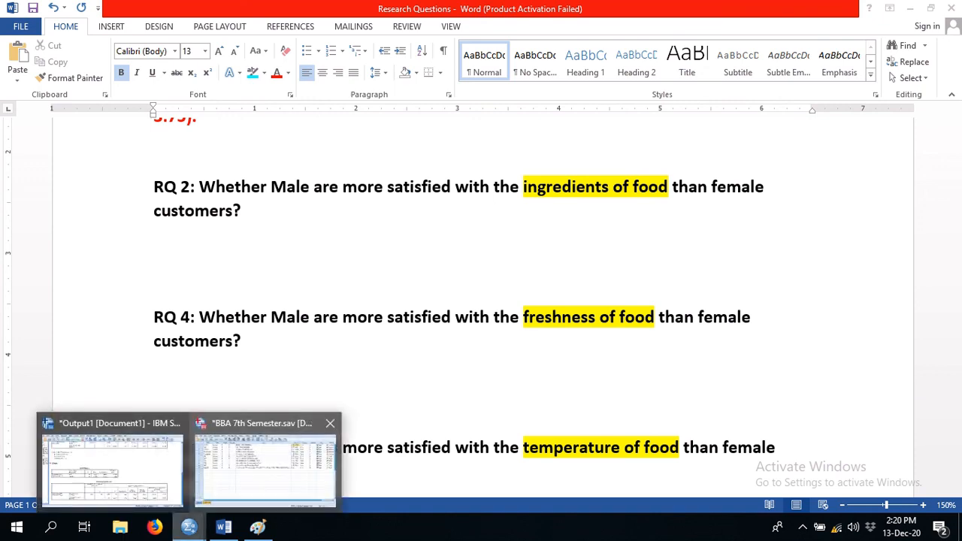
click(264, 462)
click(196, 25)
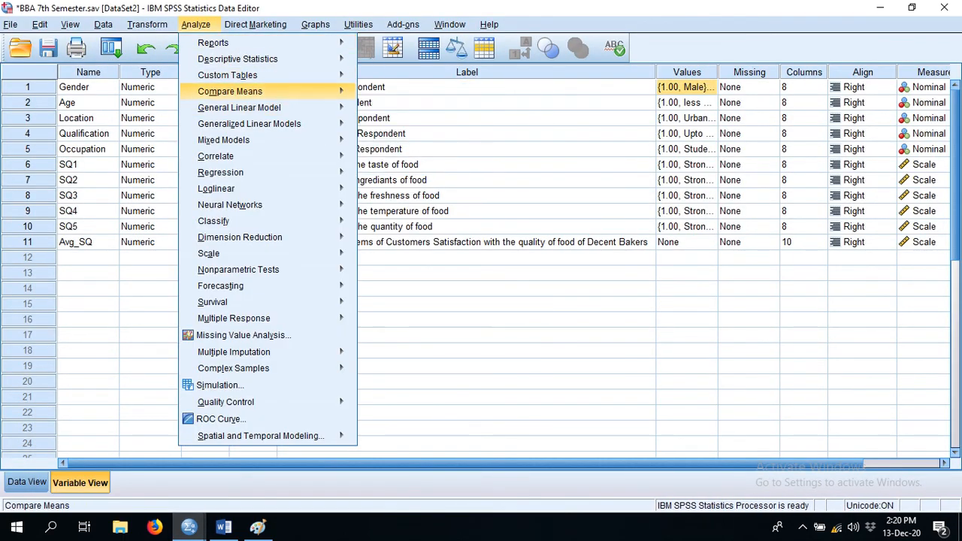
mouse_move(229, 90)
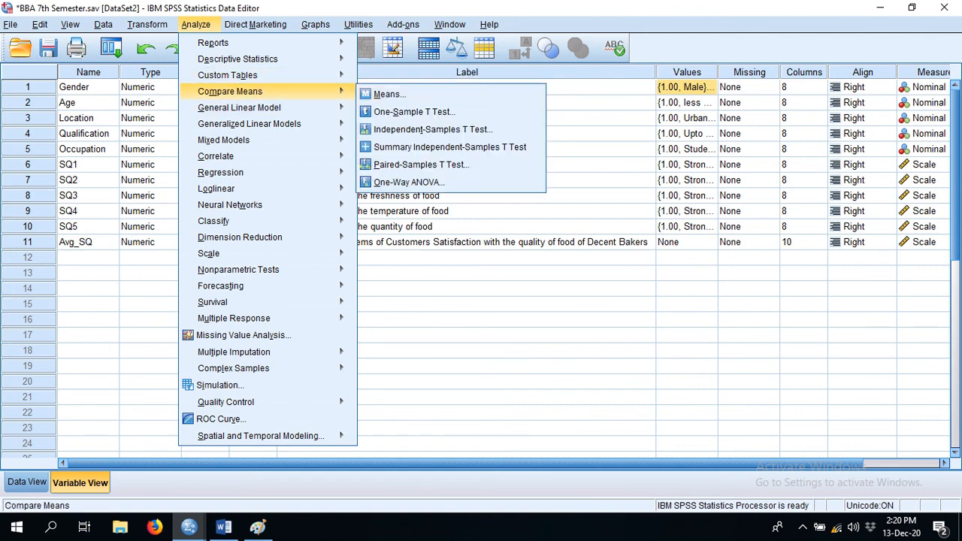
click(433, 130)
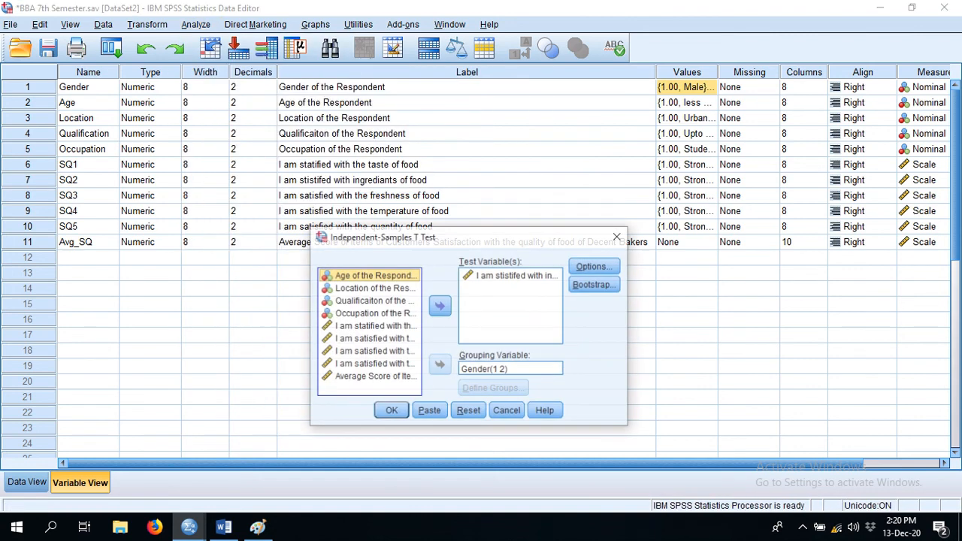
click(517, 276)
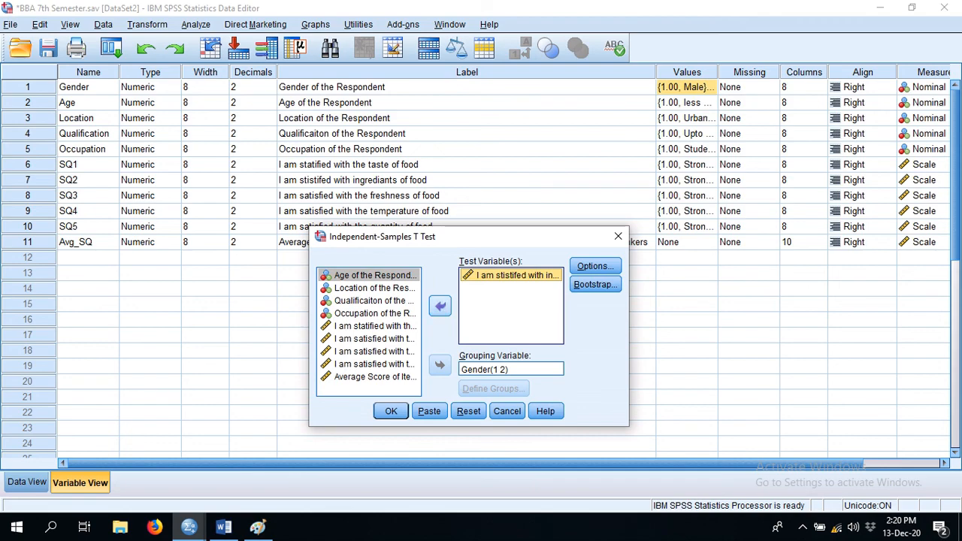
click(439, 306)
click(375, 351)
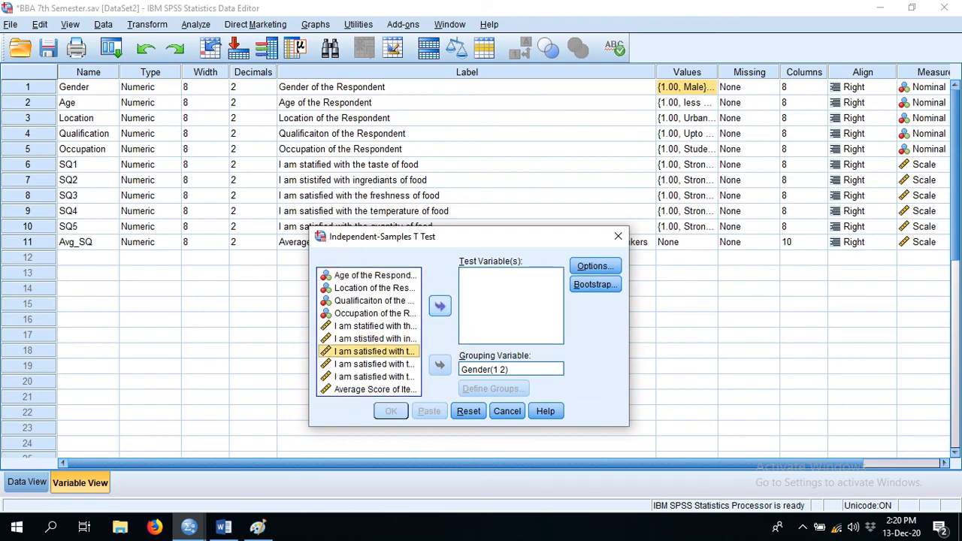
click(440, 306)
click(390, 411)
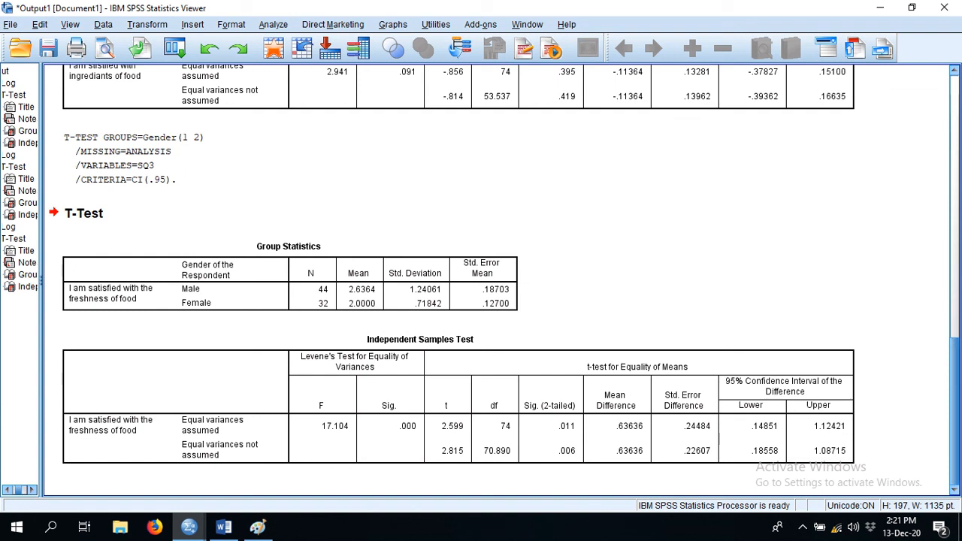
click(189, 526)
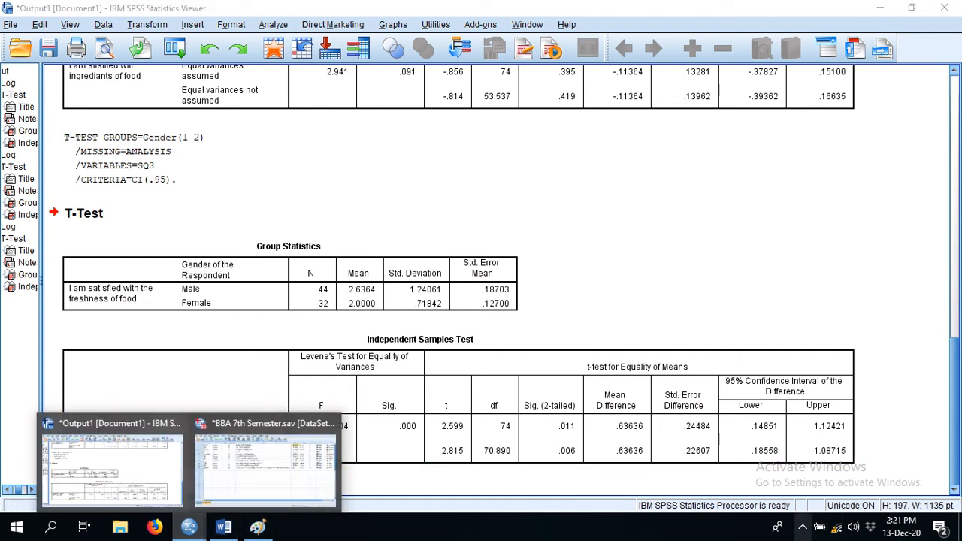
click(803, 526)
click(816, 498)
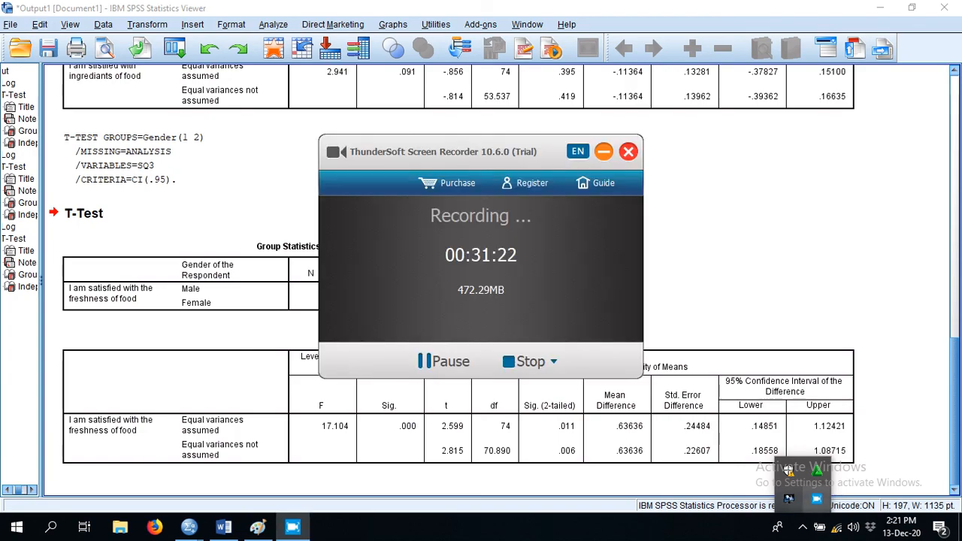